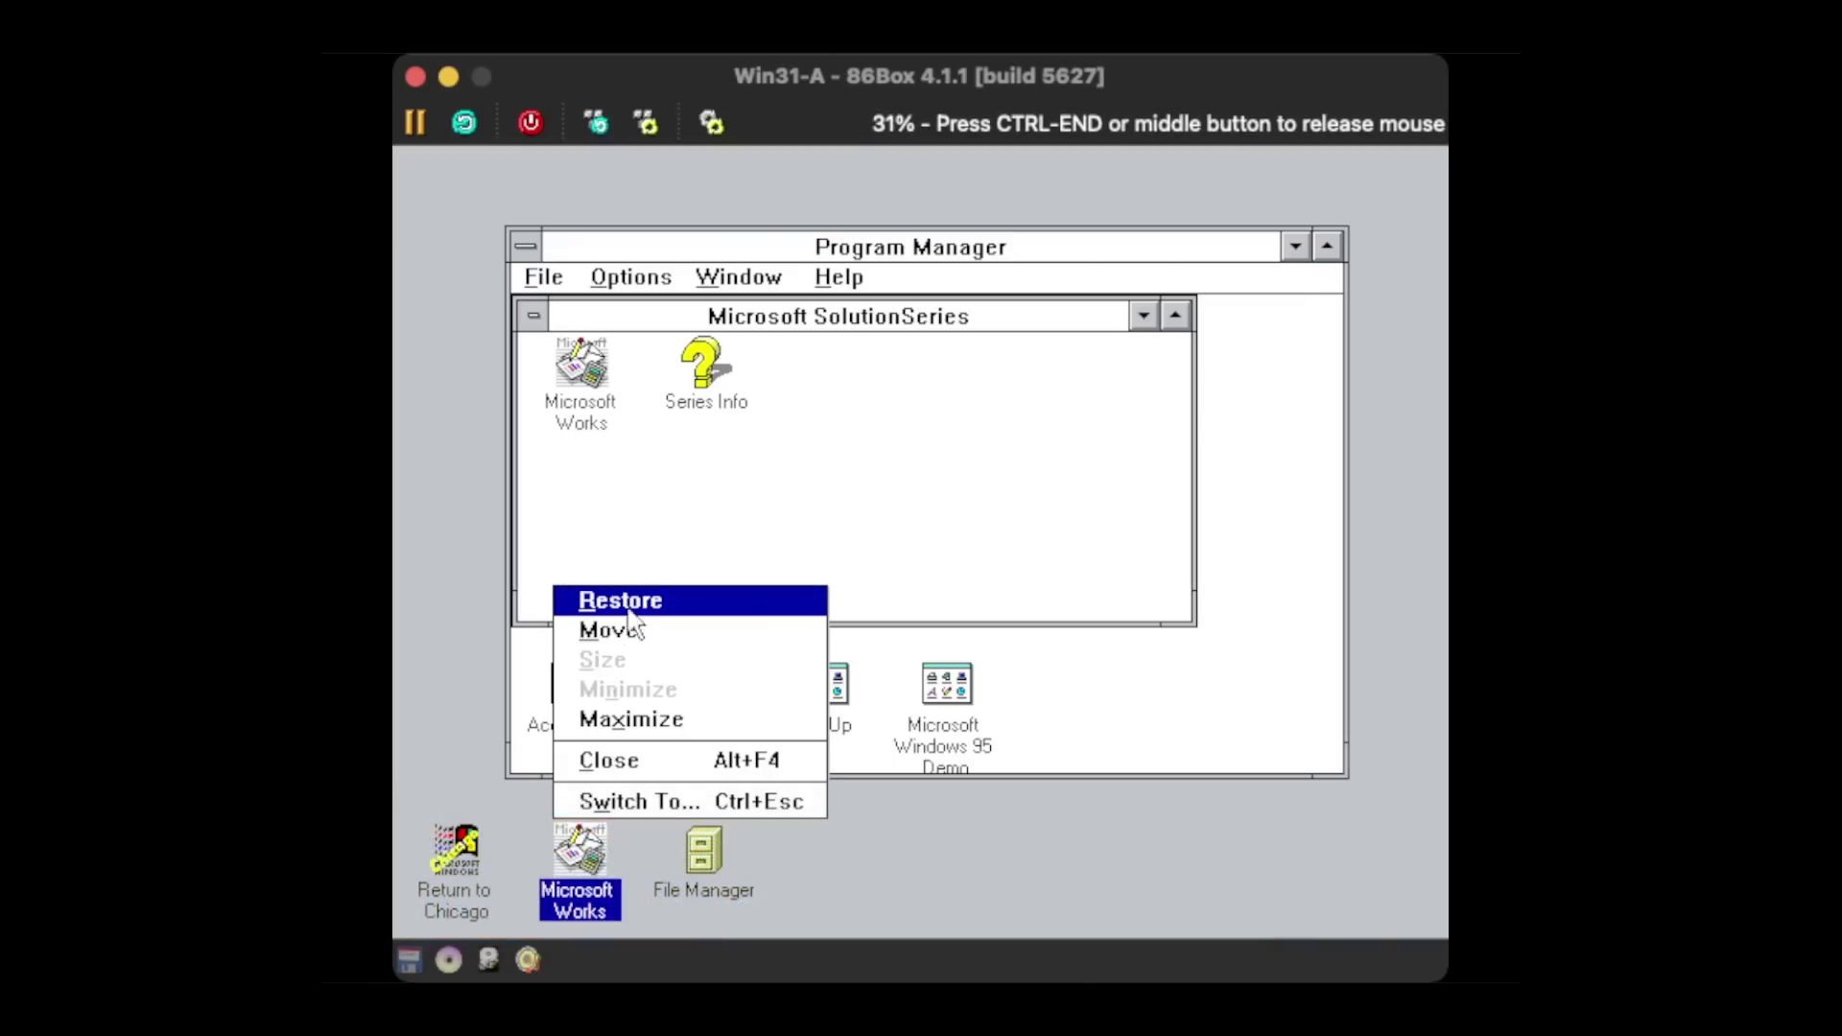
# Restore and close Microsoft Works, then exit Windows 3.1 via Return to Chicago.
pyautogui.click(627, 601)
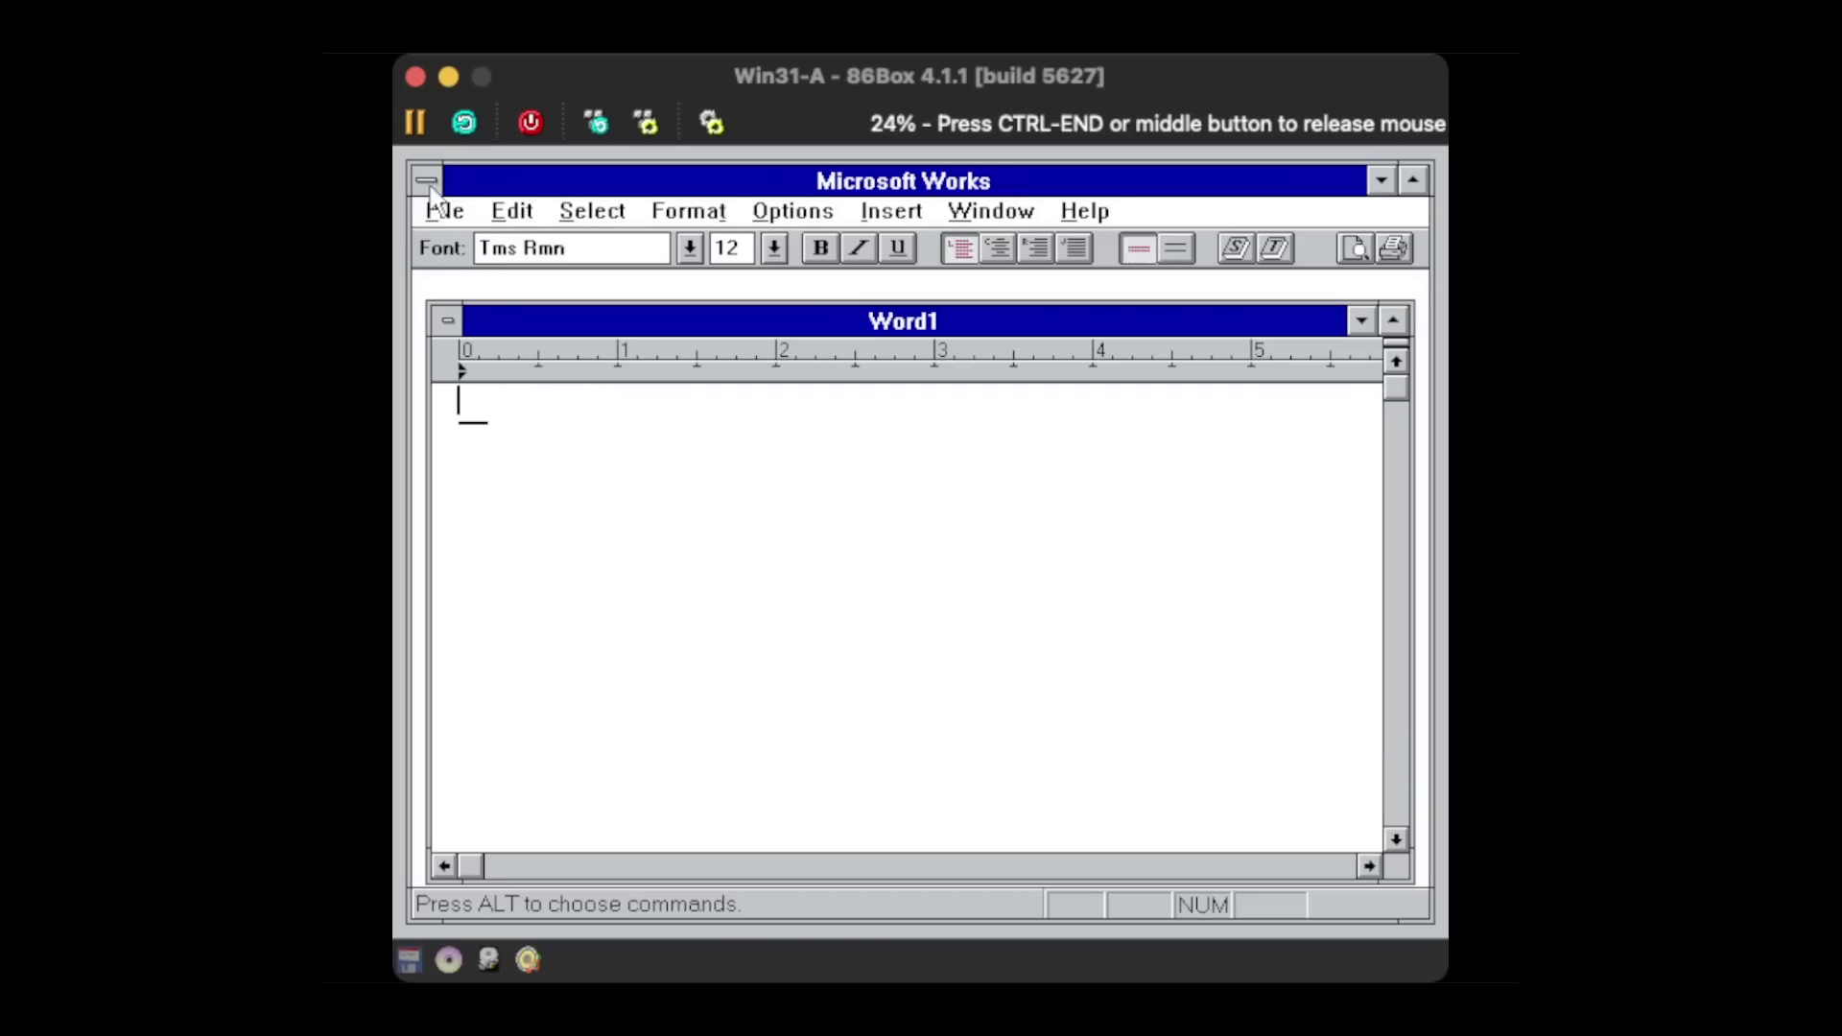
pyautogui.doubleClick(426, 180)
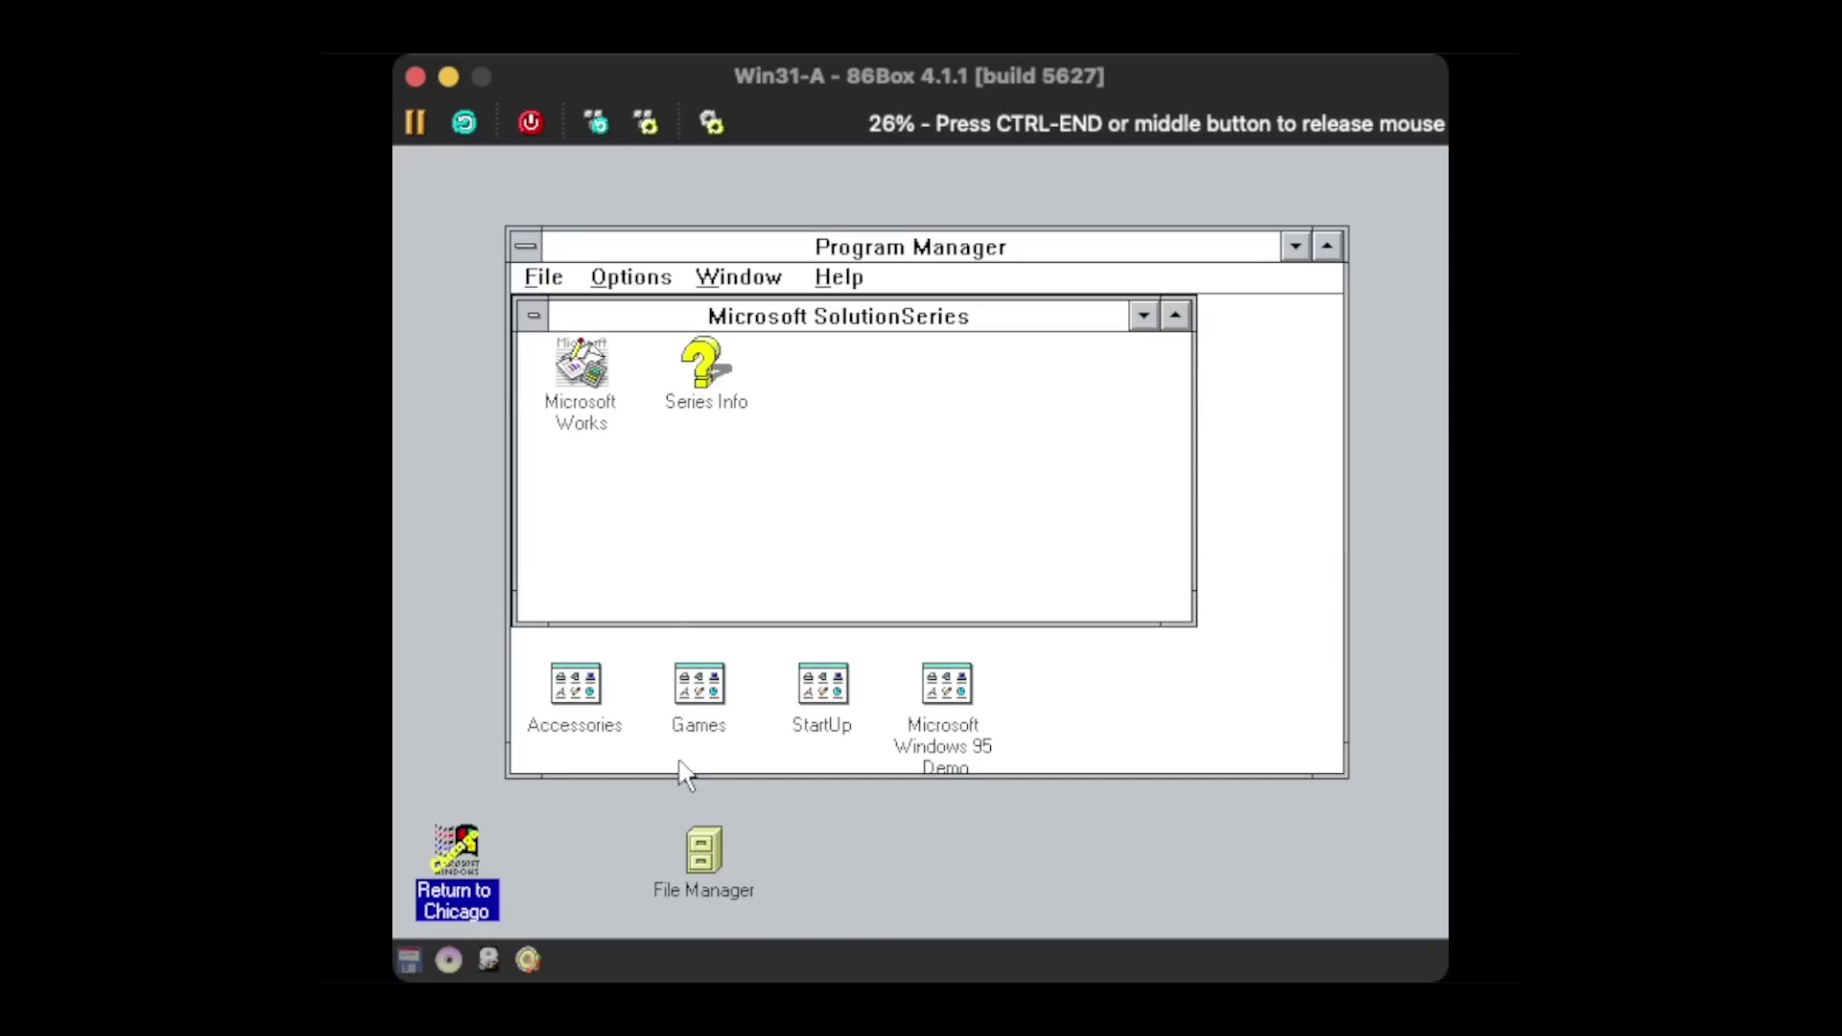
pyautogui.doubleClick(455, 858)
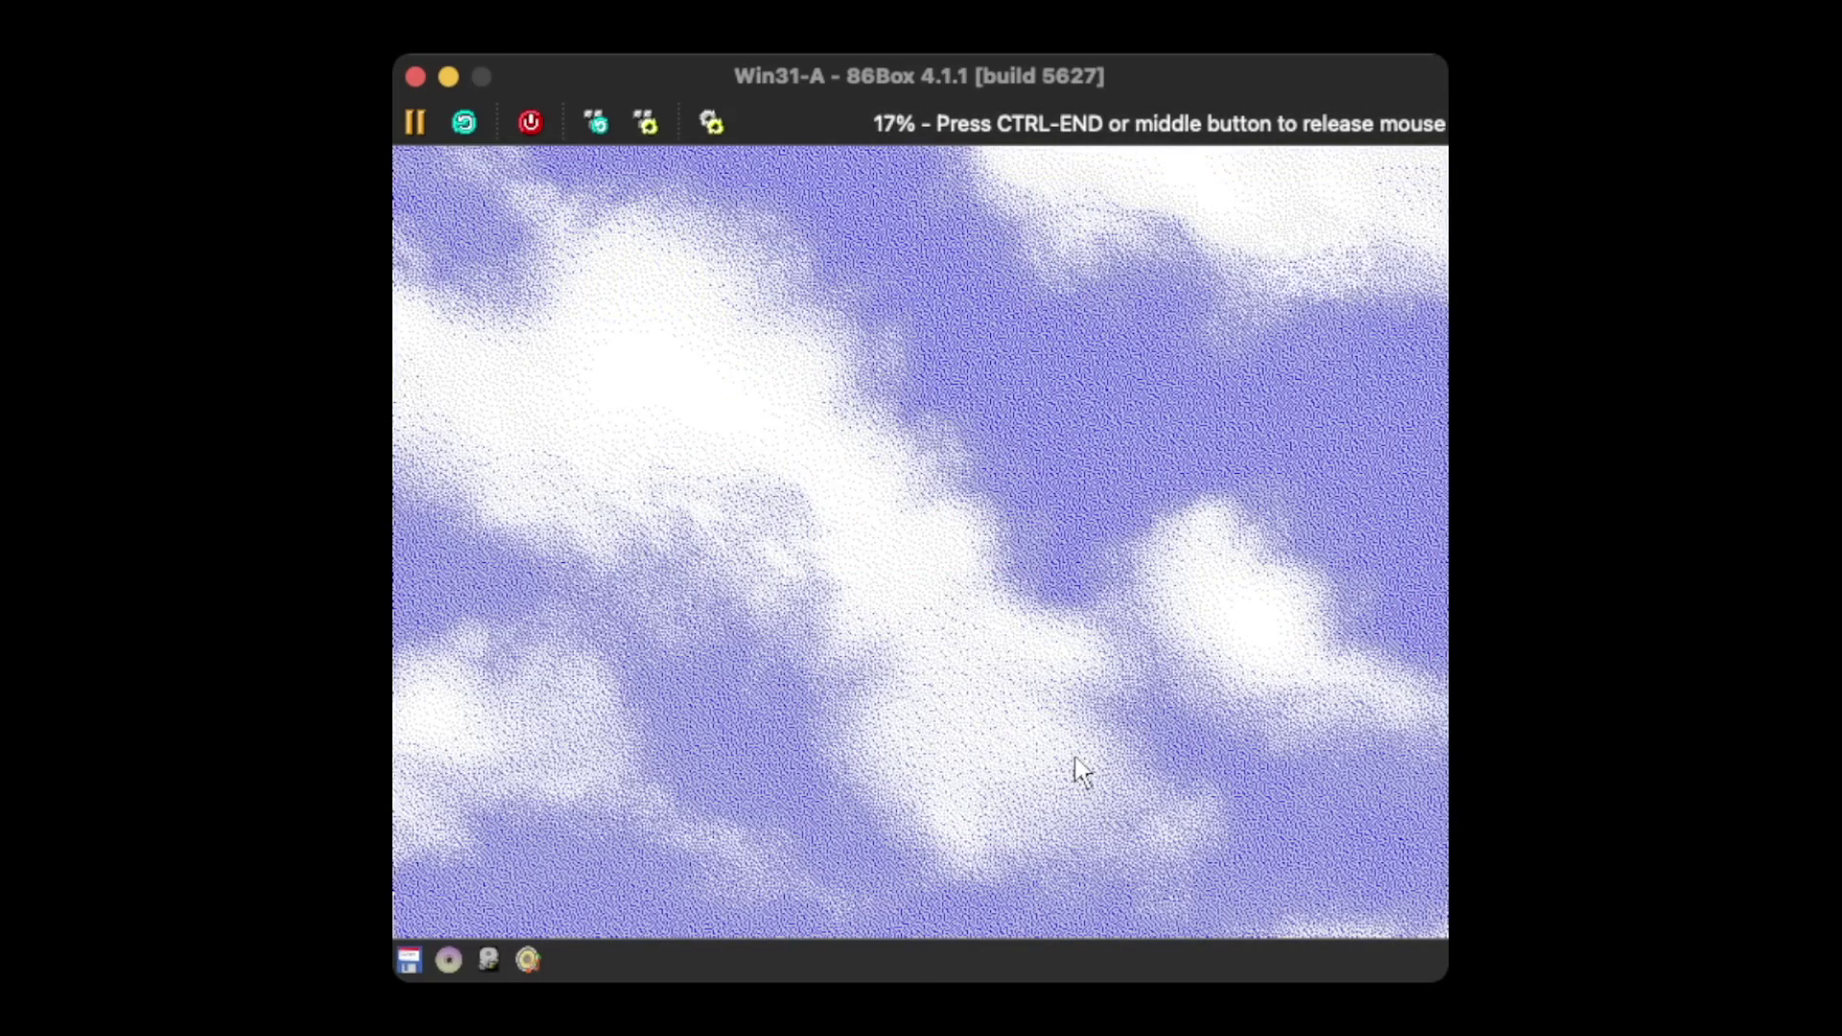
# Start the Quick Tour and advance it to the Opening a Document lesson.
pyautogui.click(913, 453)
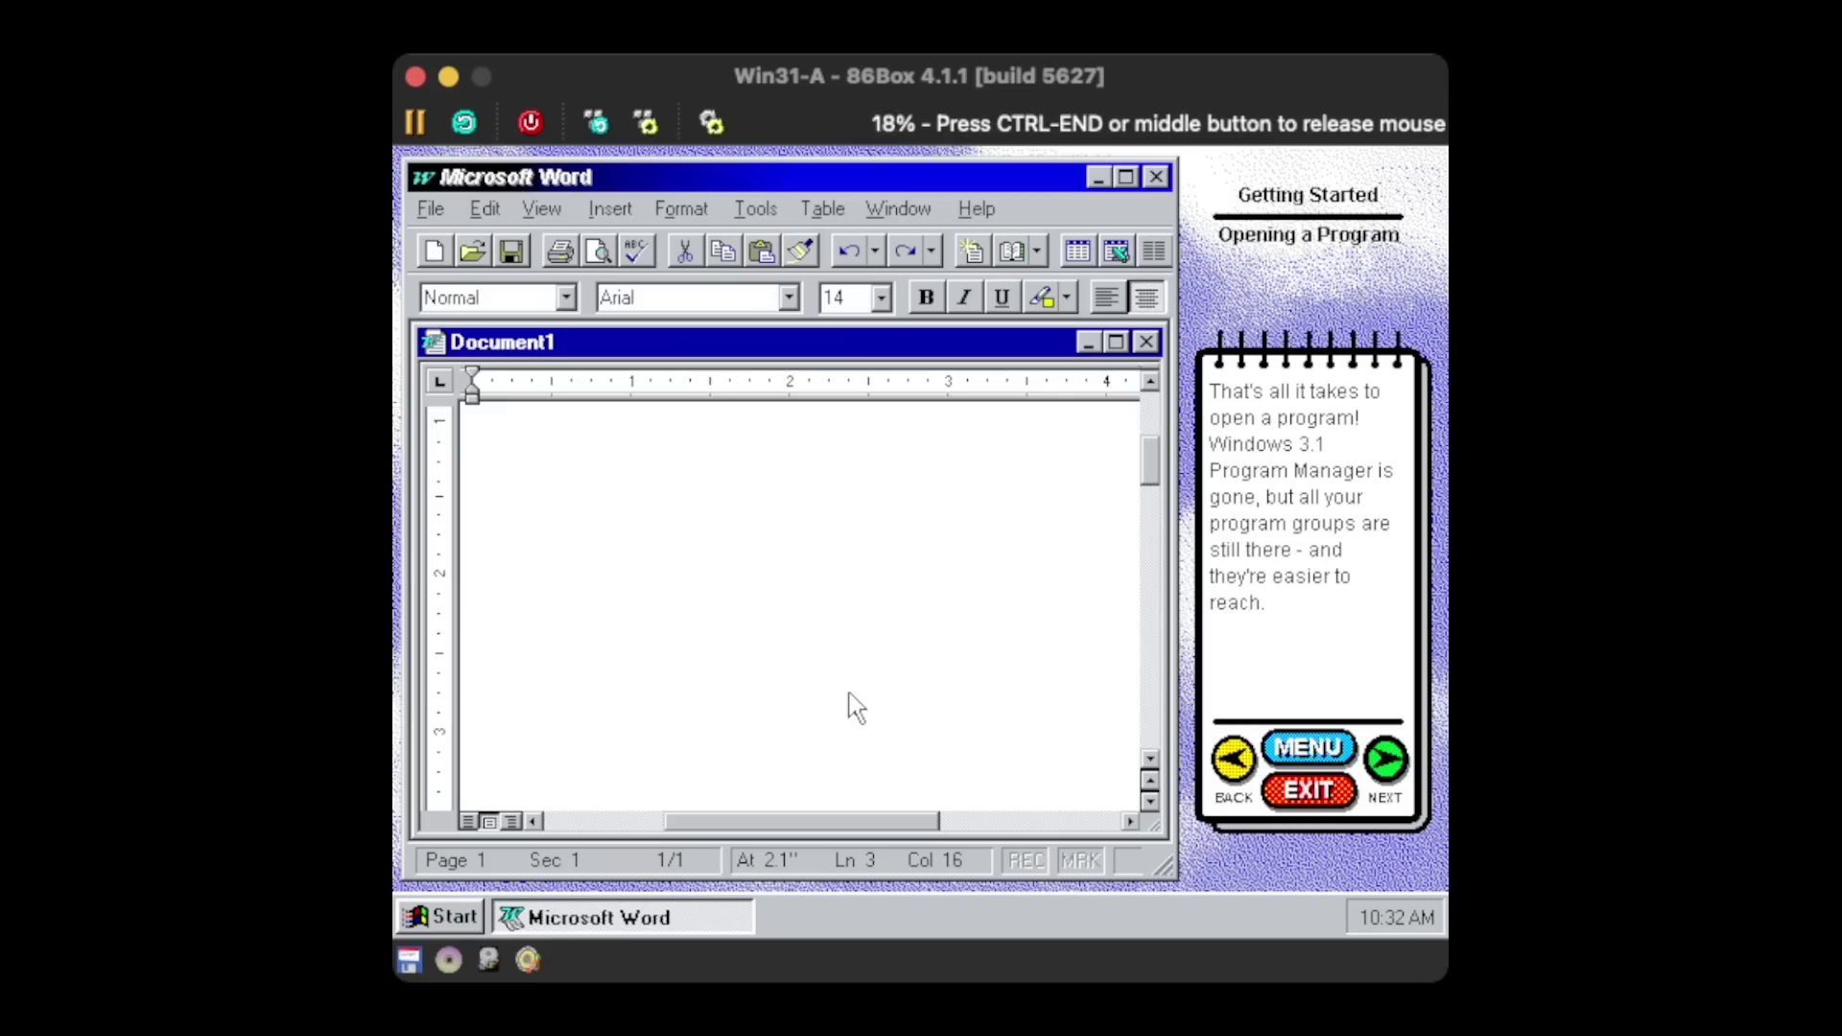
pyautogui.click(1387, 763)
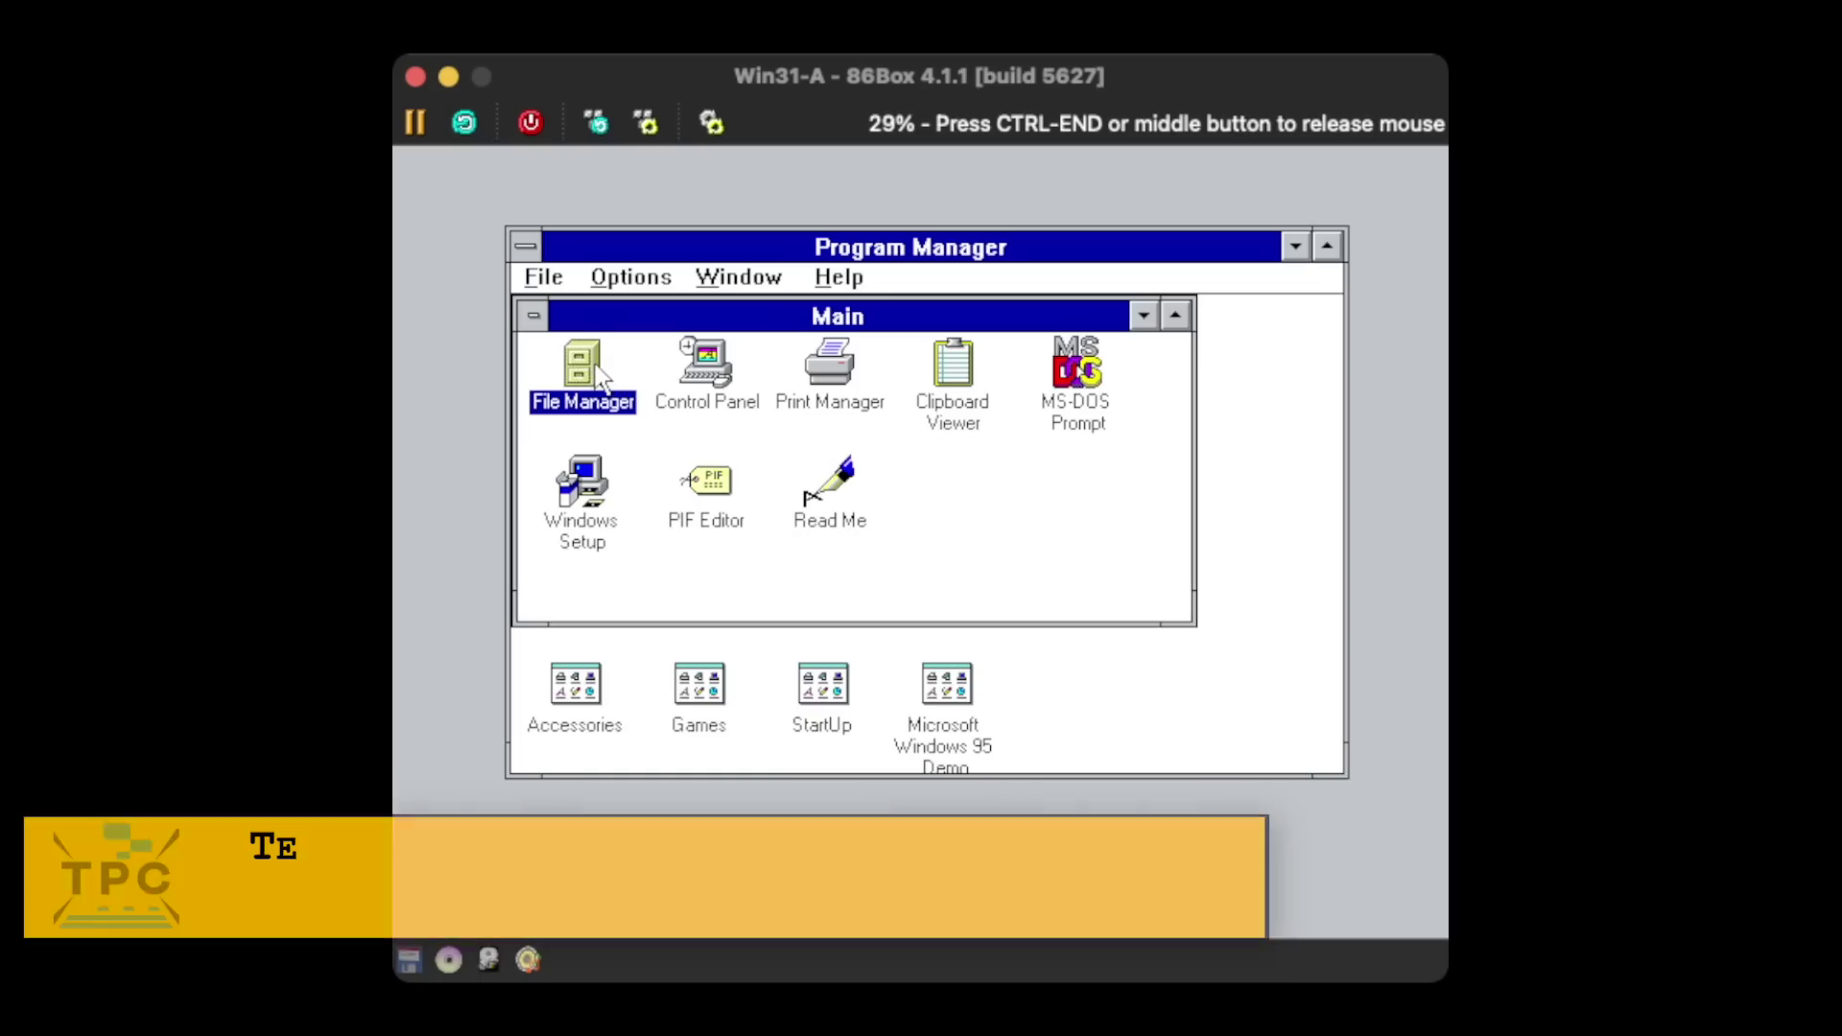
# Launch setup.exe from the Z: CD in File Manager.
pyautogui.doubleClick(606, 369)
pyautogui.press('Up')
pyautogui.press('Up')
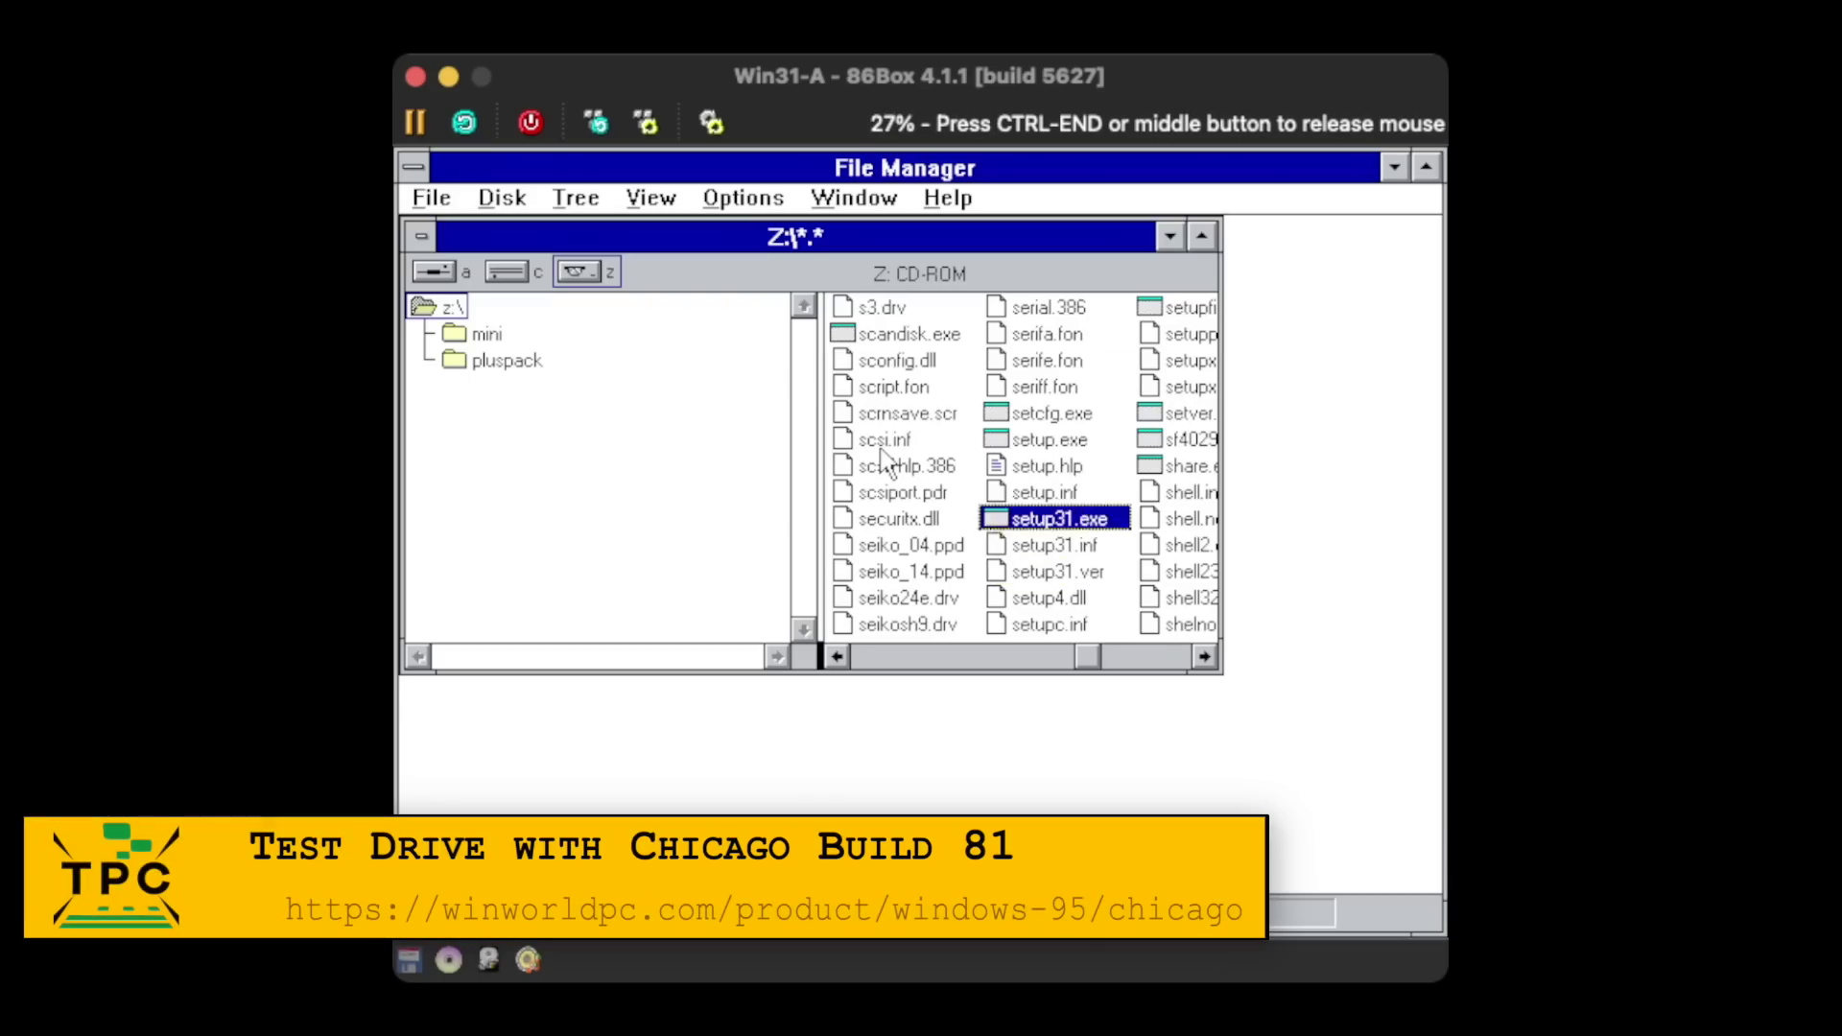
pyautogui.press('Up')
pyautogui.press('Up')
pyautogui.press('Up')
pyautogui.press('Return')
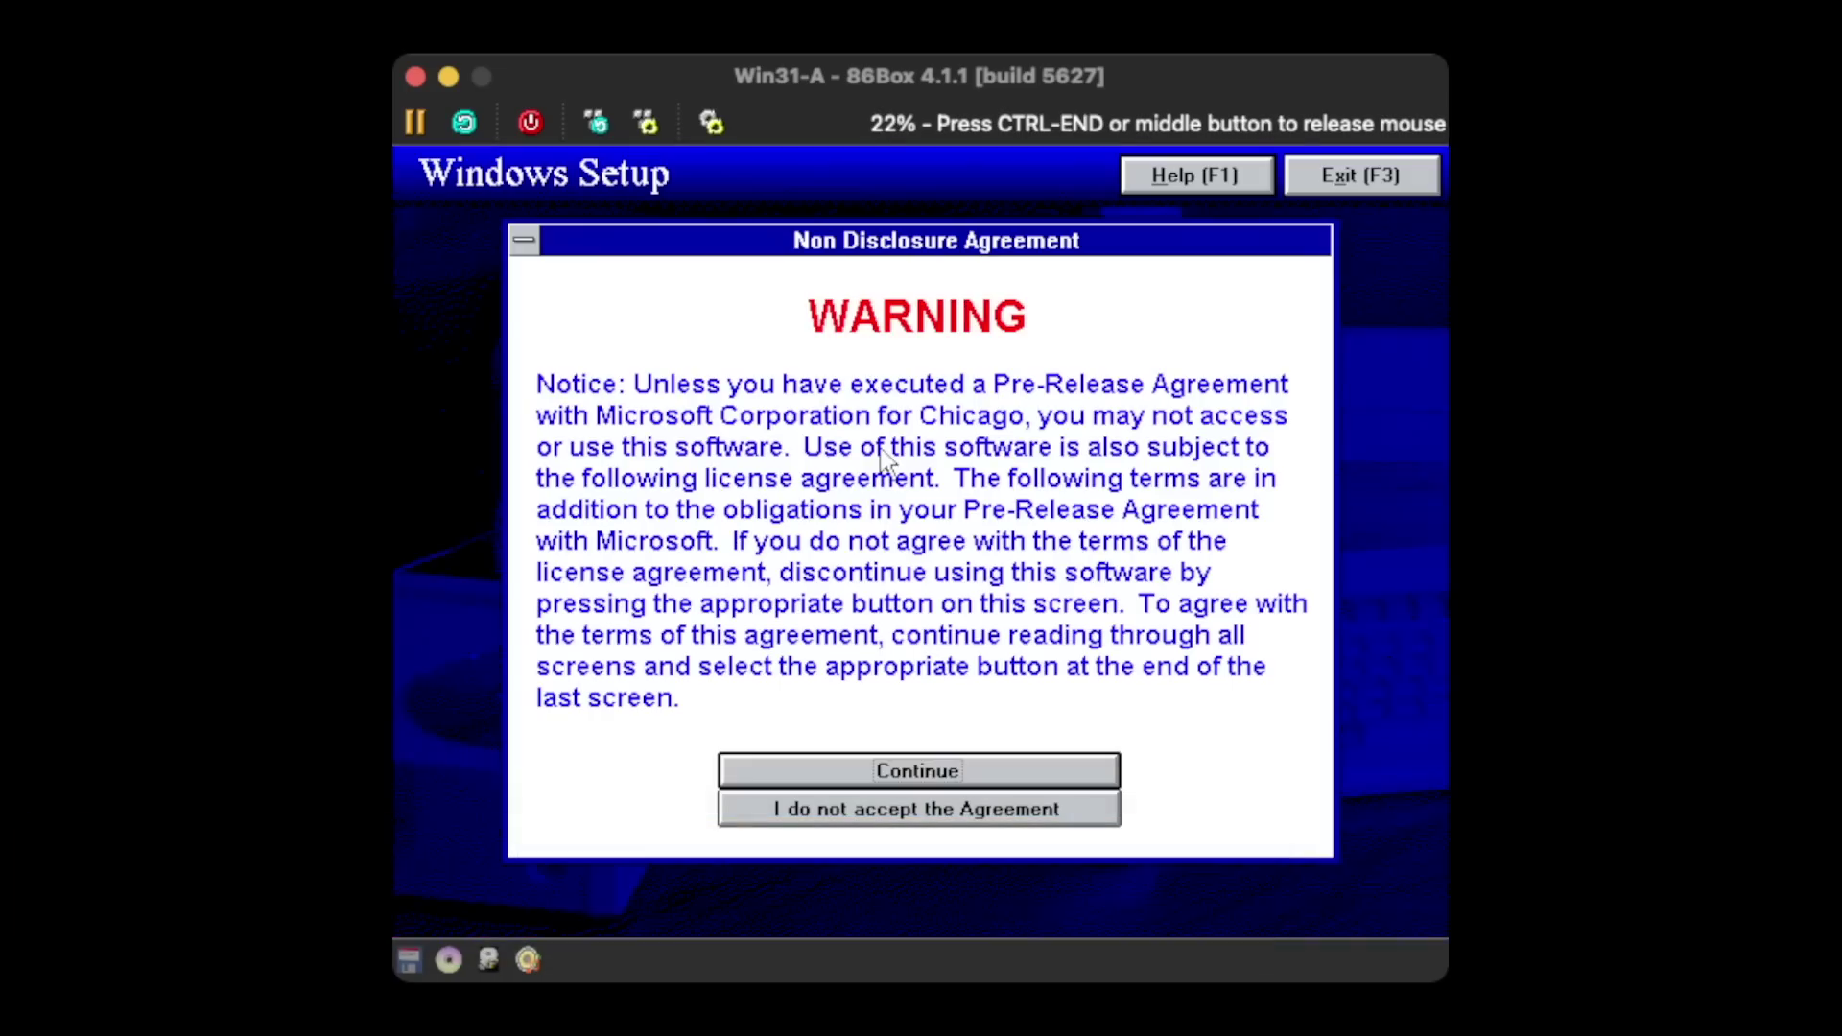
# Accept the agreement, choose New Directory, and enter the Beta Site ID and password.
pyautogui.press('Return')
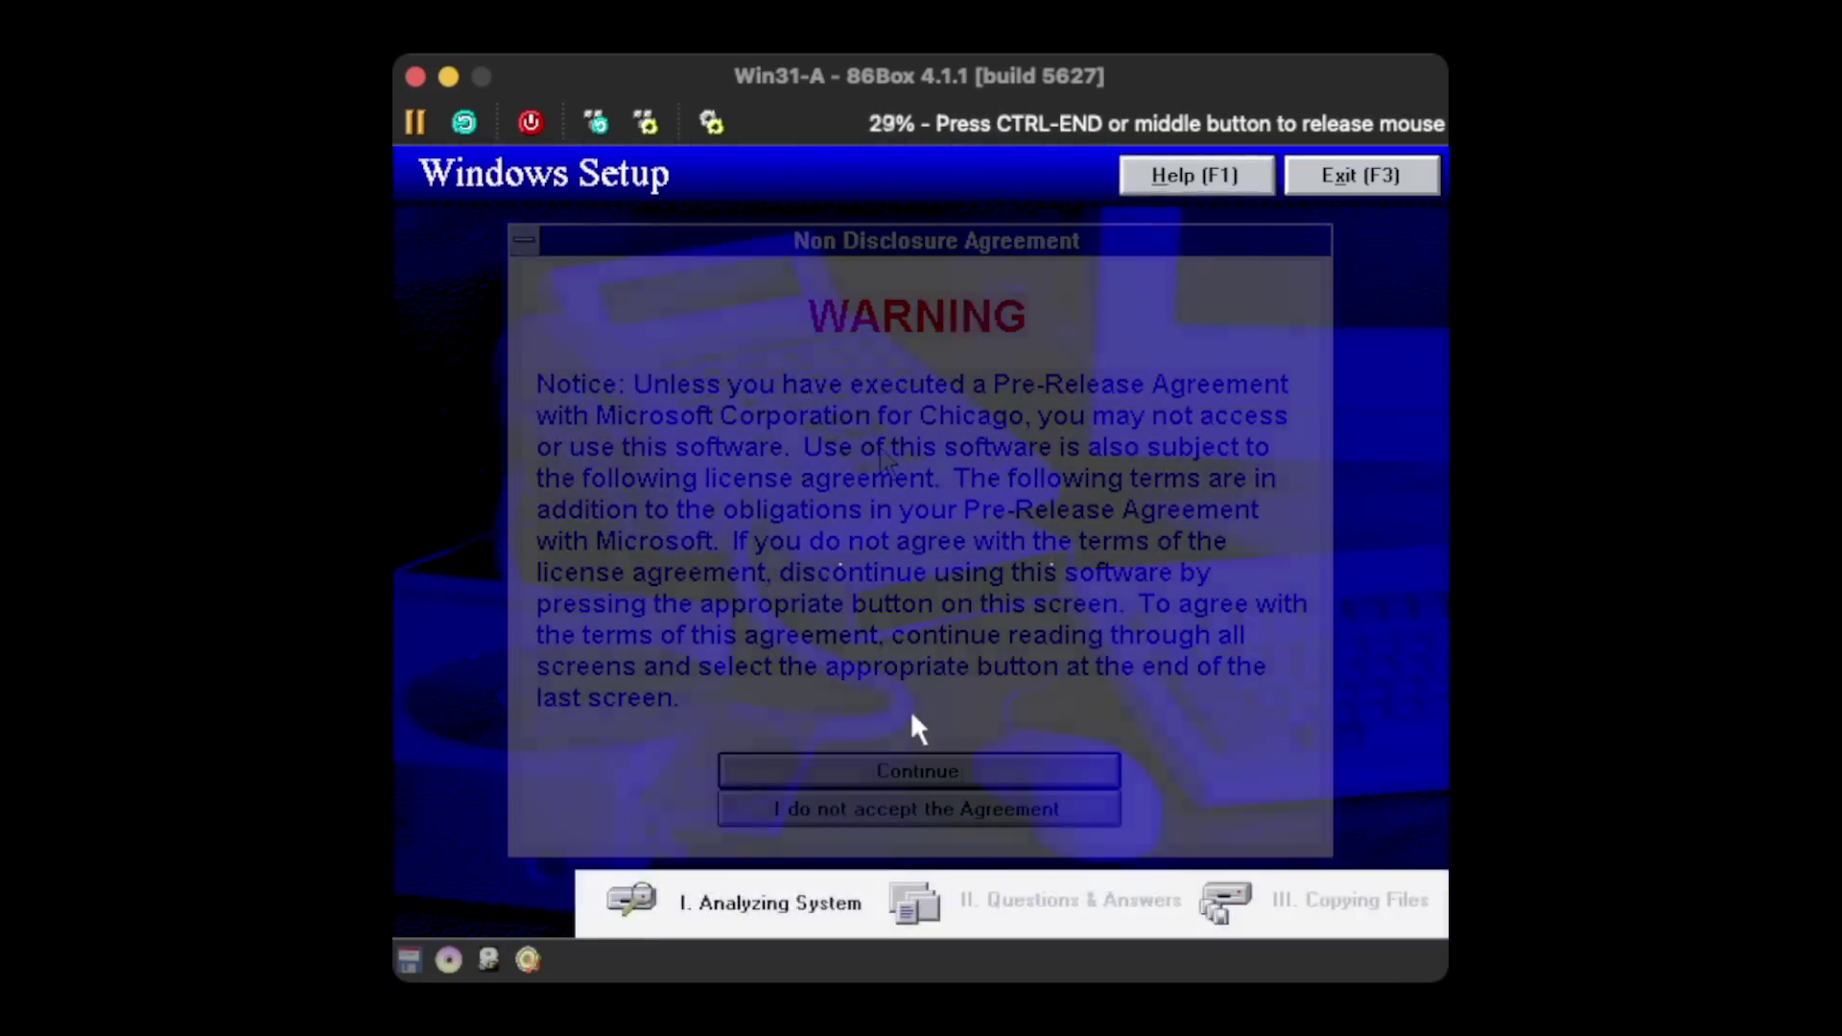
pyautogui.click(587, 442)
pyautogui.click(605, 583)
pyautogui.press('Tab')
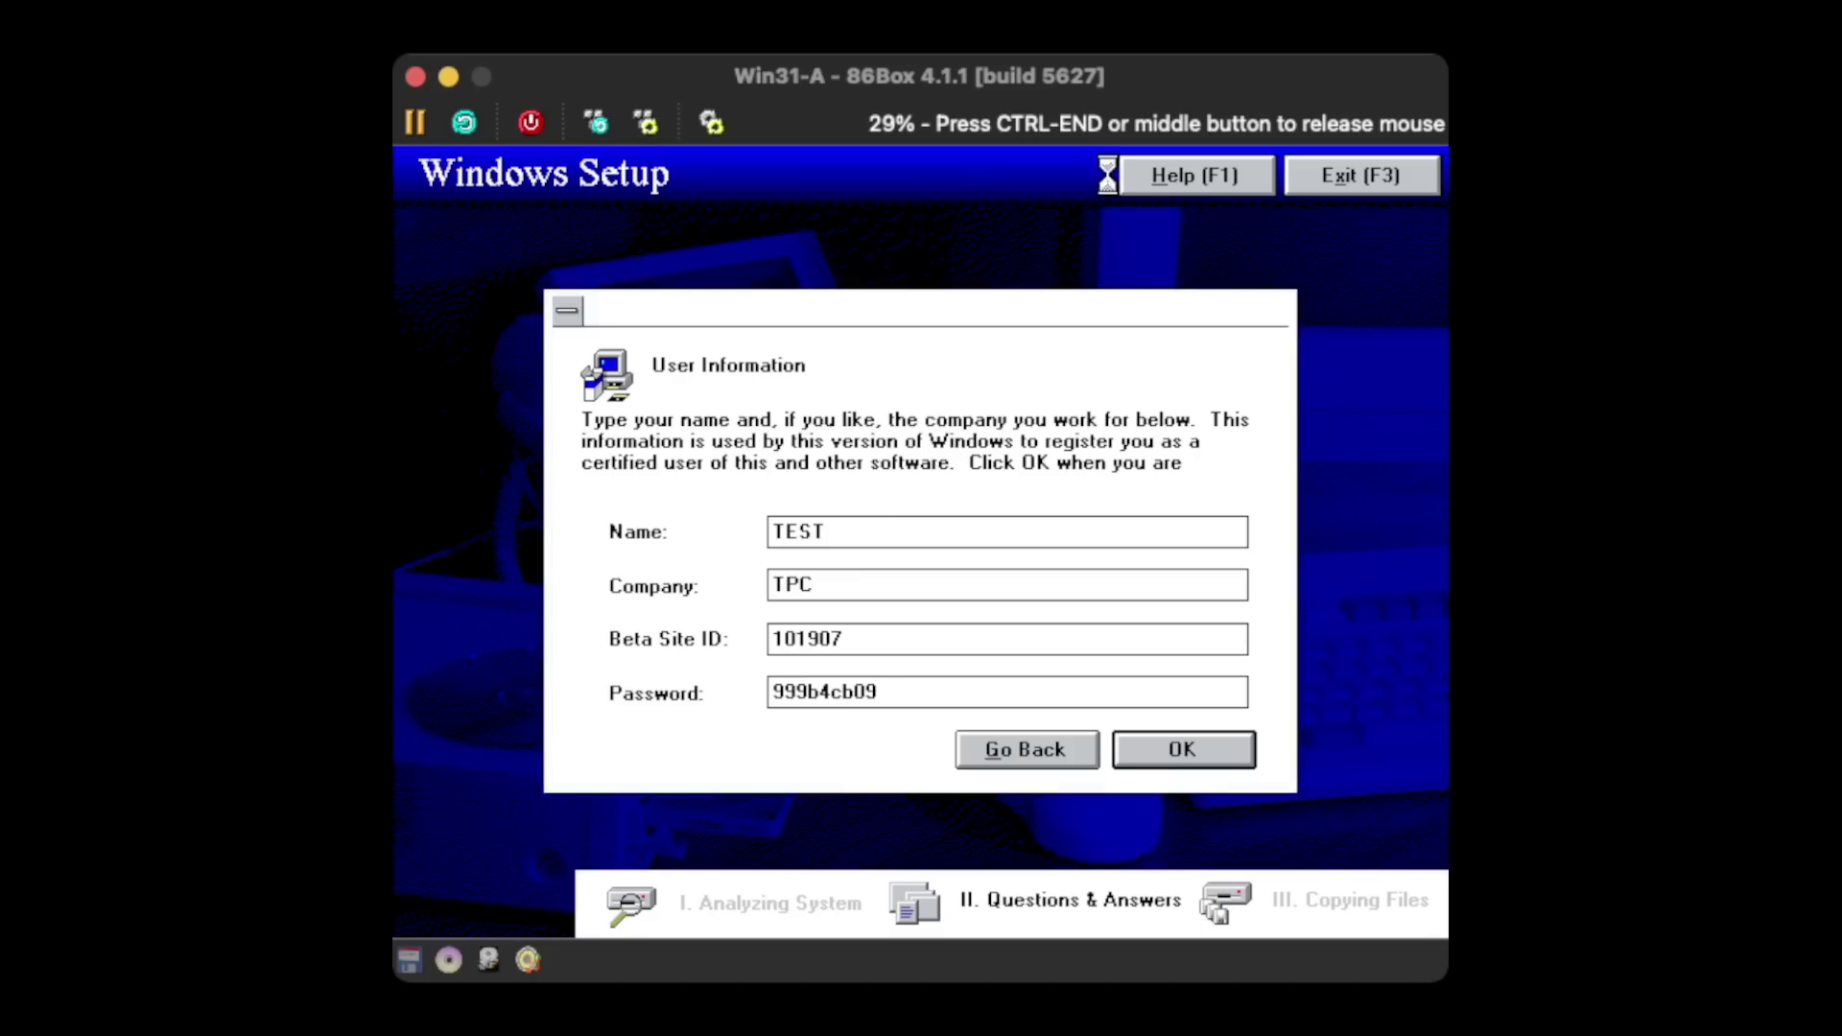
pyautogui.press('Return')
pyautogui.press('Return')
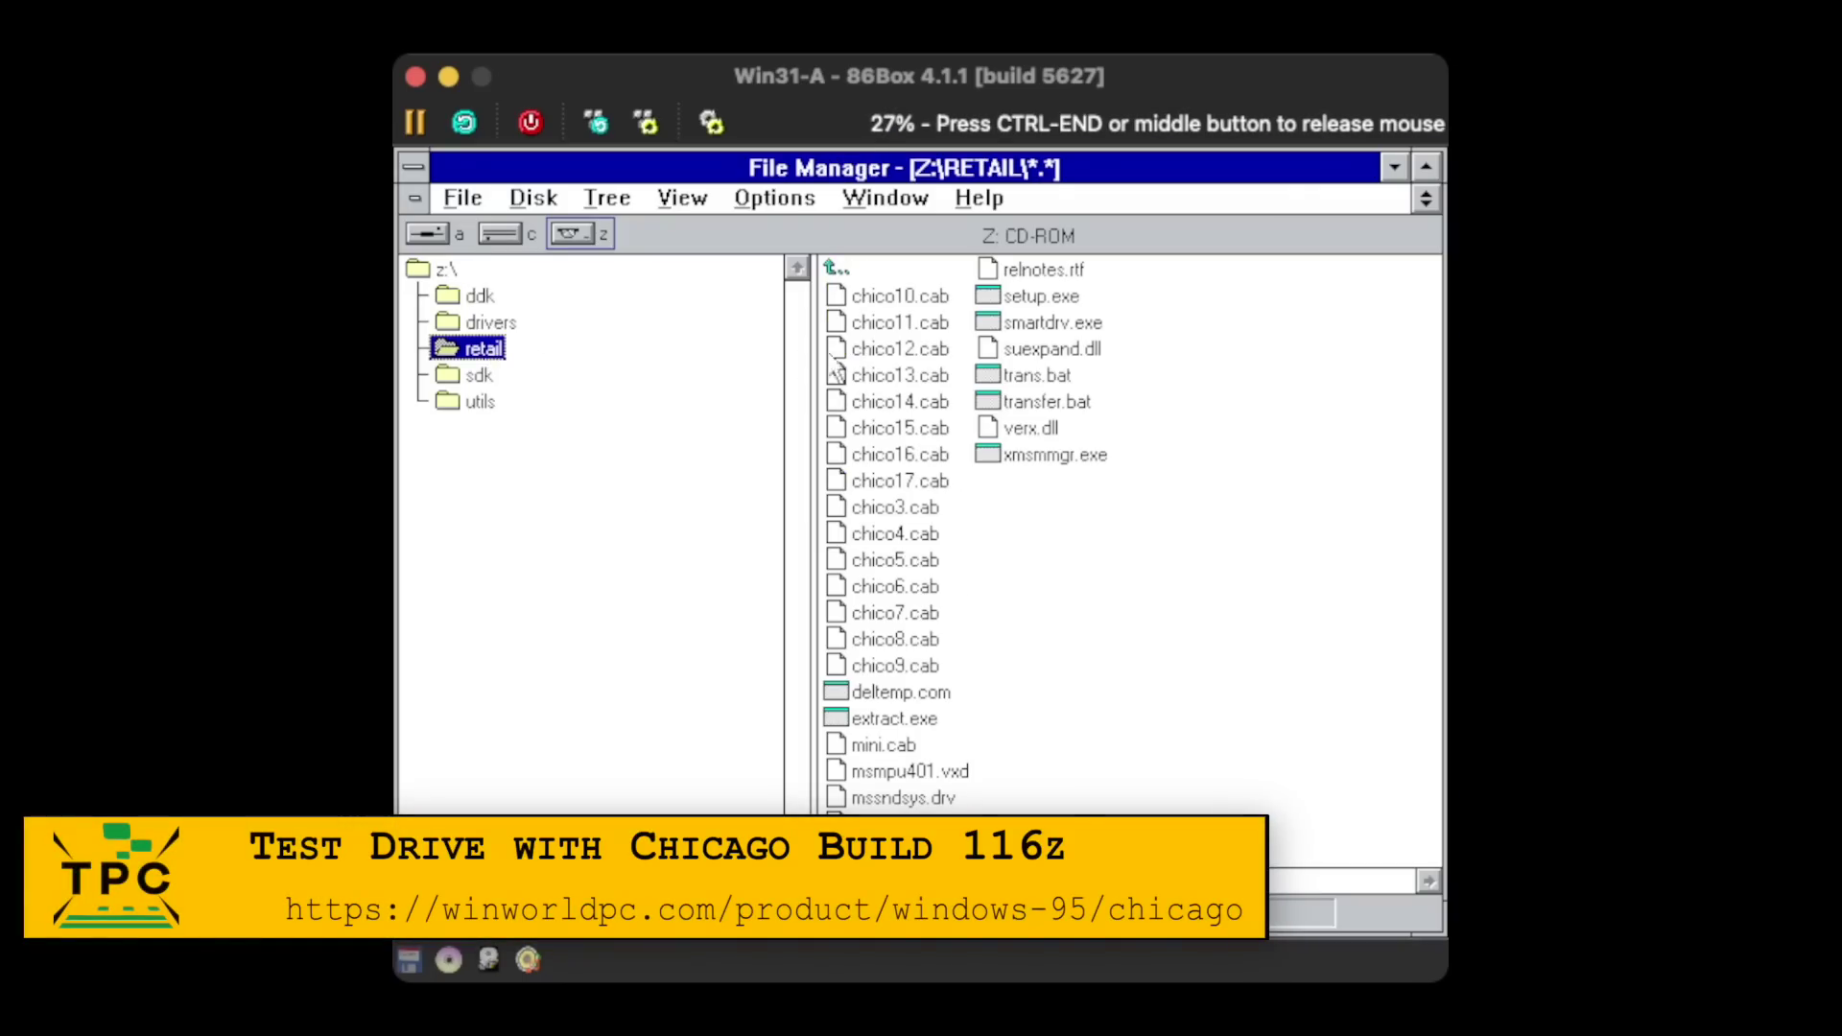
# Run Z:\RETAIL\setup.exe, accepting the agreement and the Plus Pack prompt.
pyautogui.doubleClick(1029, 297)
pyautogui.press('Return')
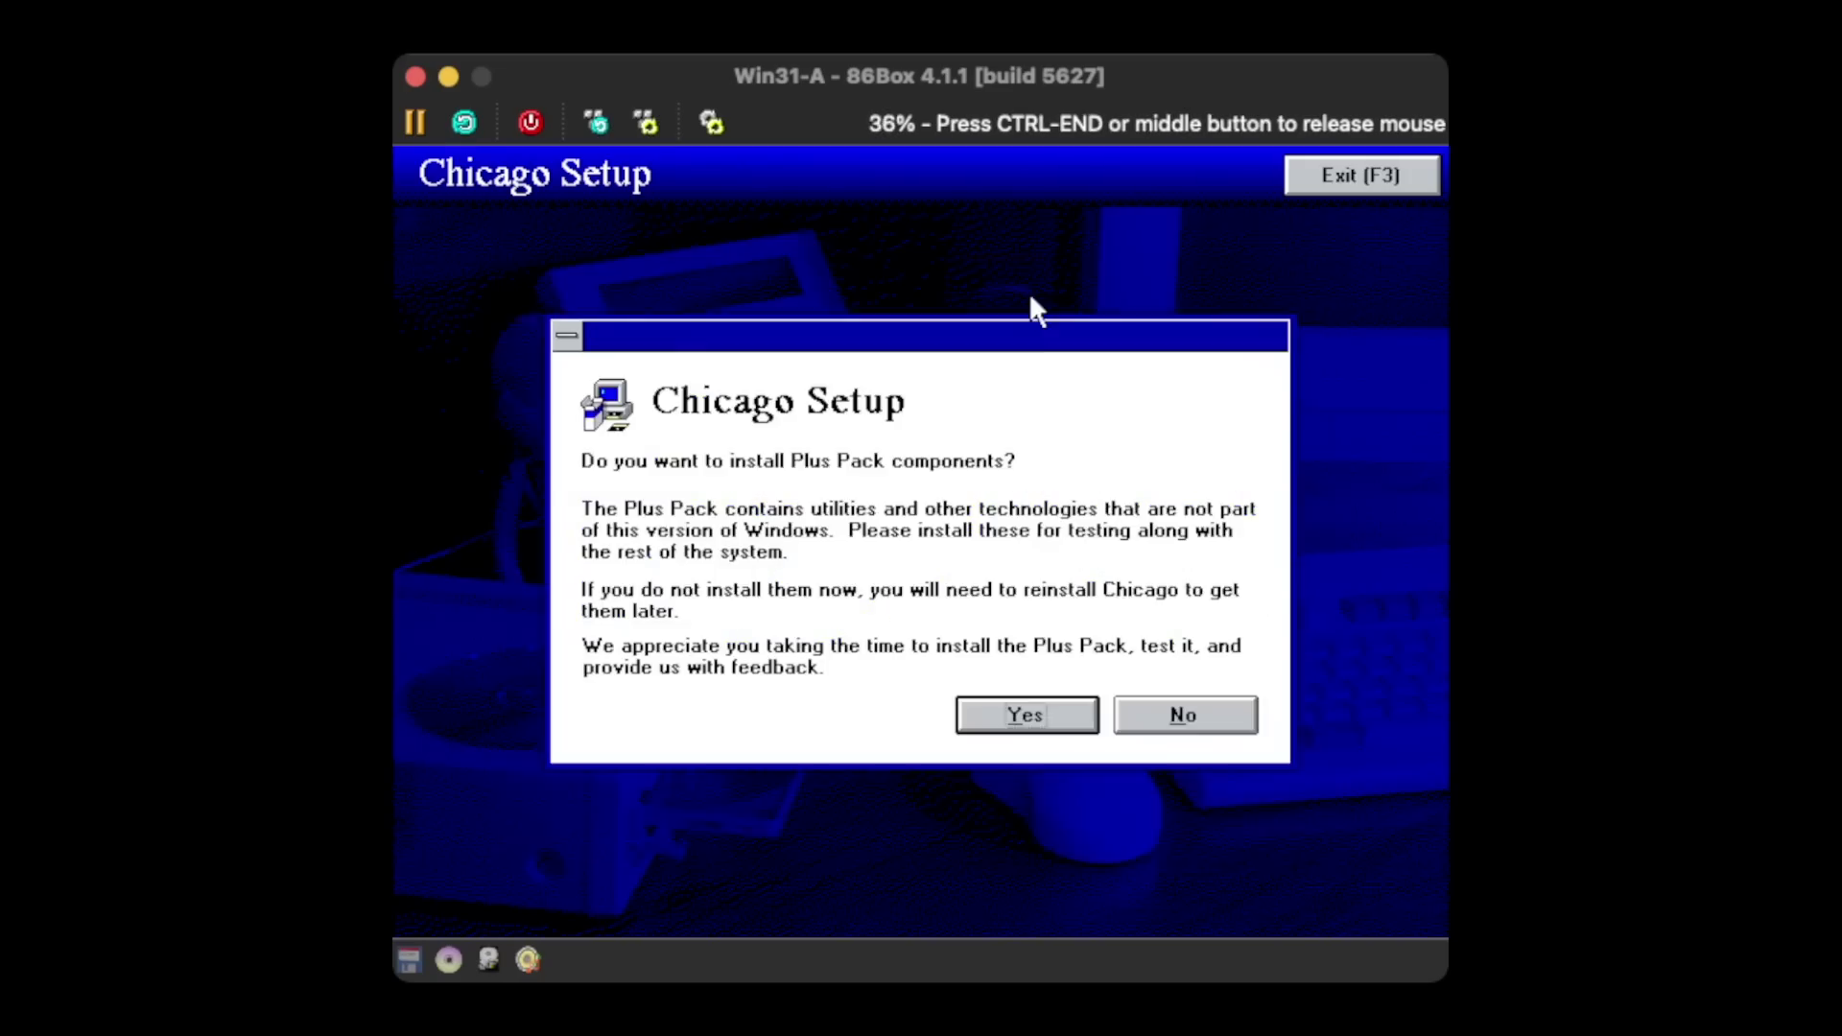
pyautogui.press('Return')
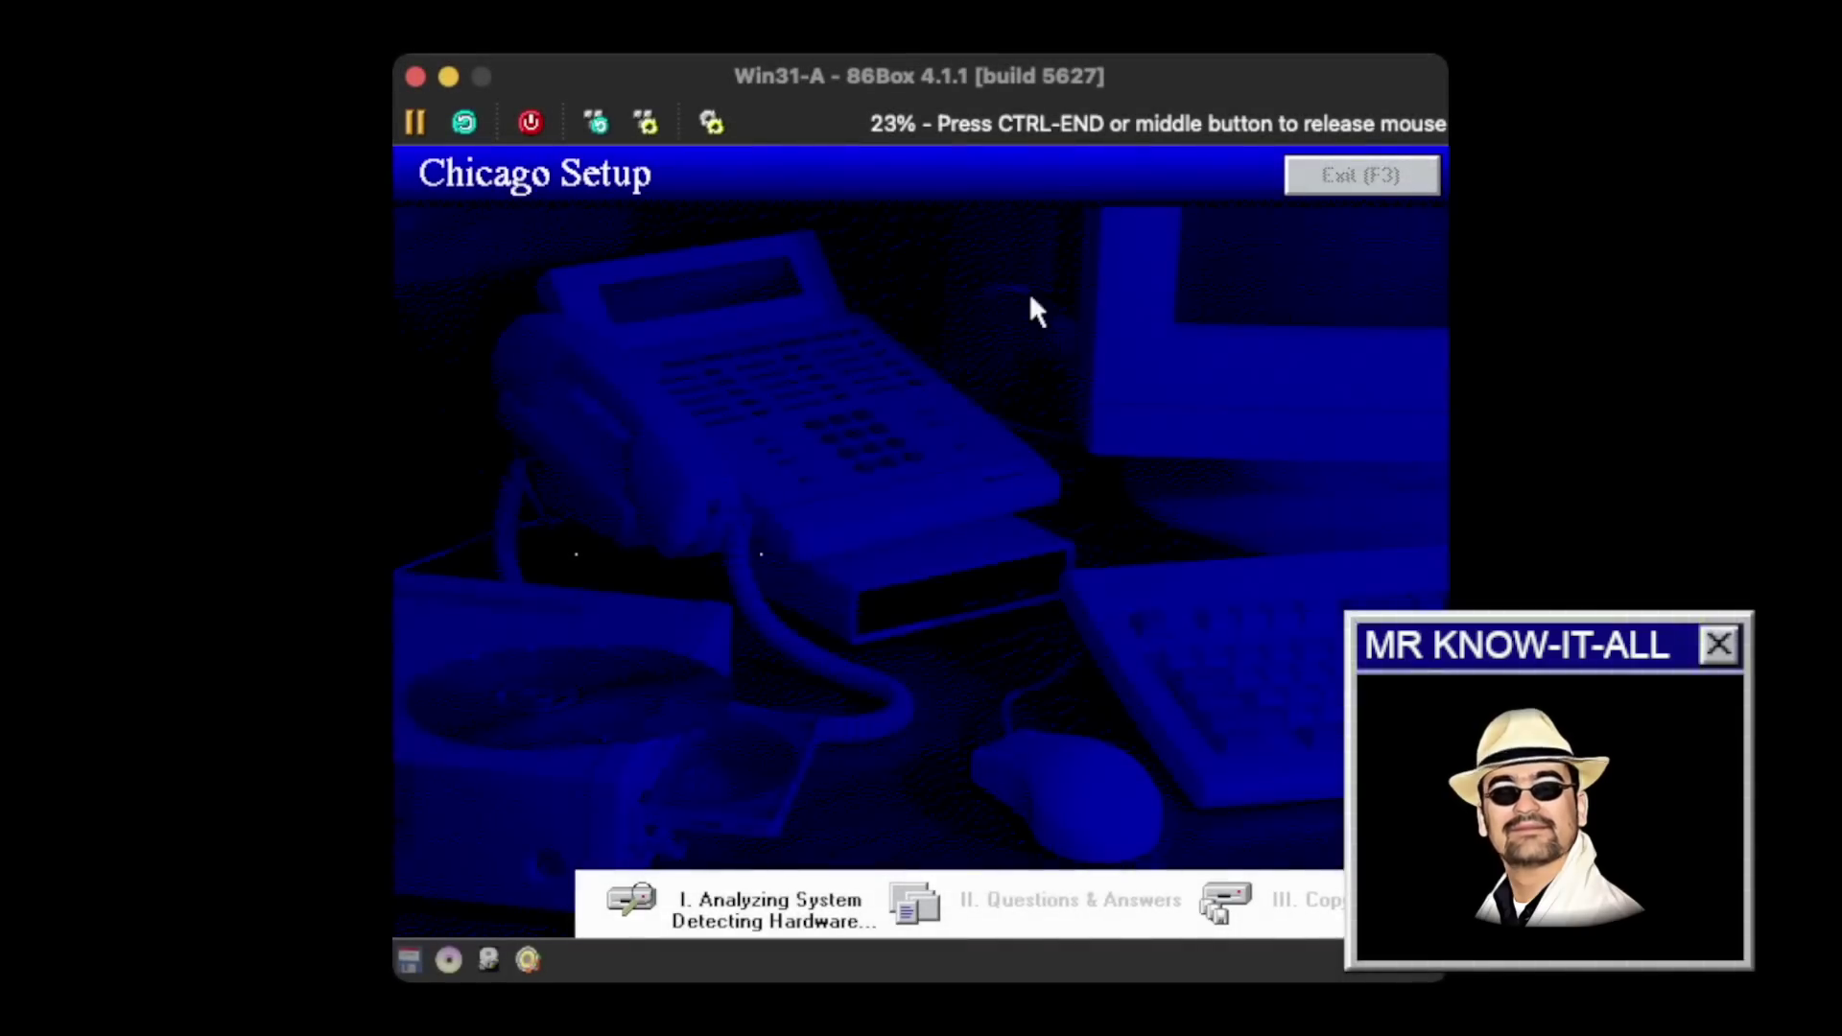
# Under Advanced options, install into the new directory C:\WINDOWS.
pyautogui.click(648, 785)
pyautogui.click(619, 497)
pyautogui.press('Down')
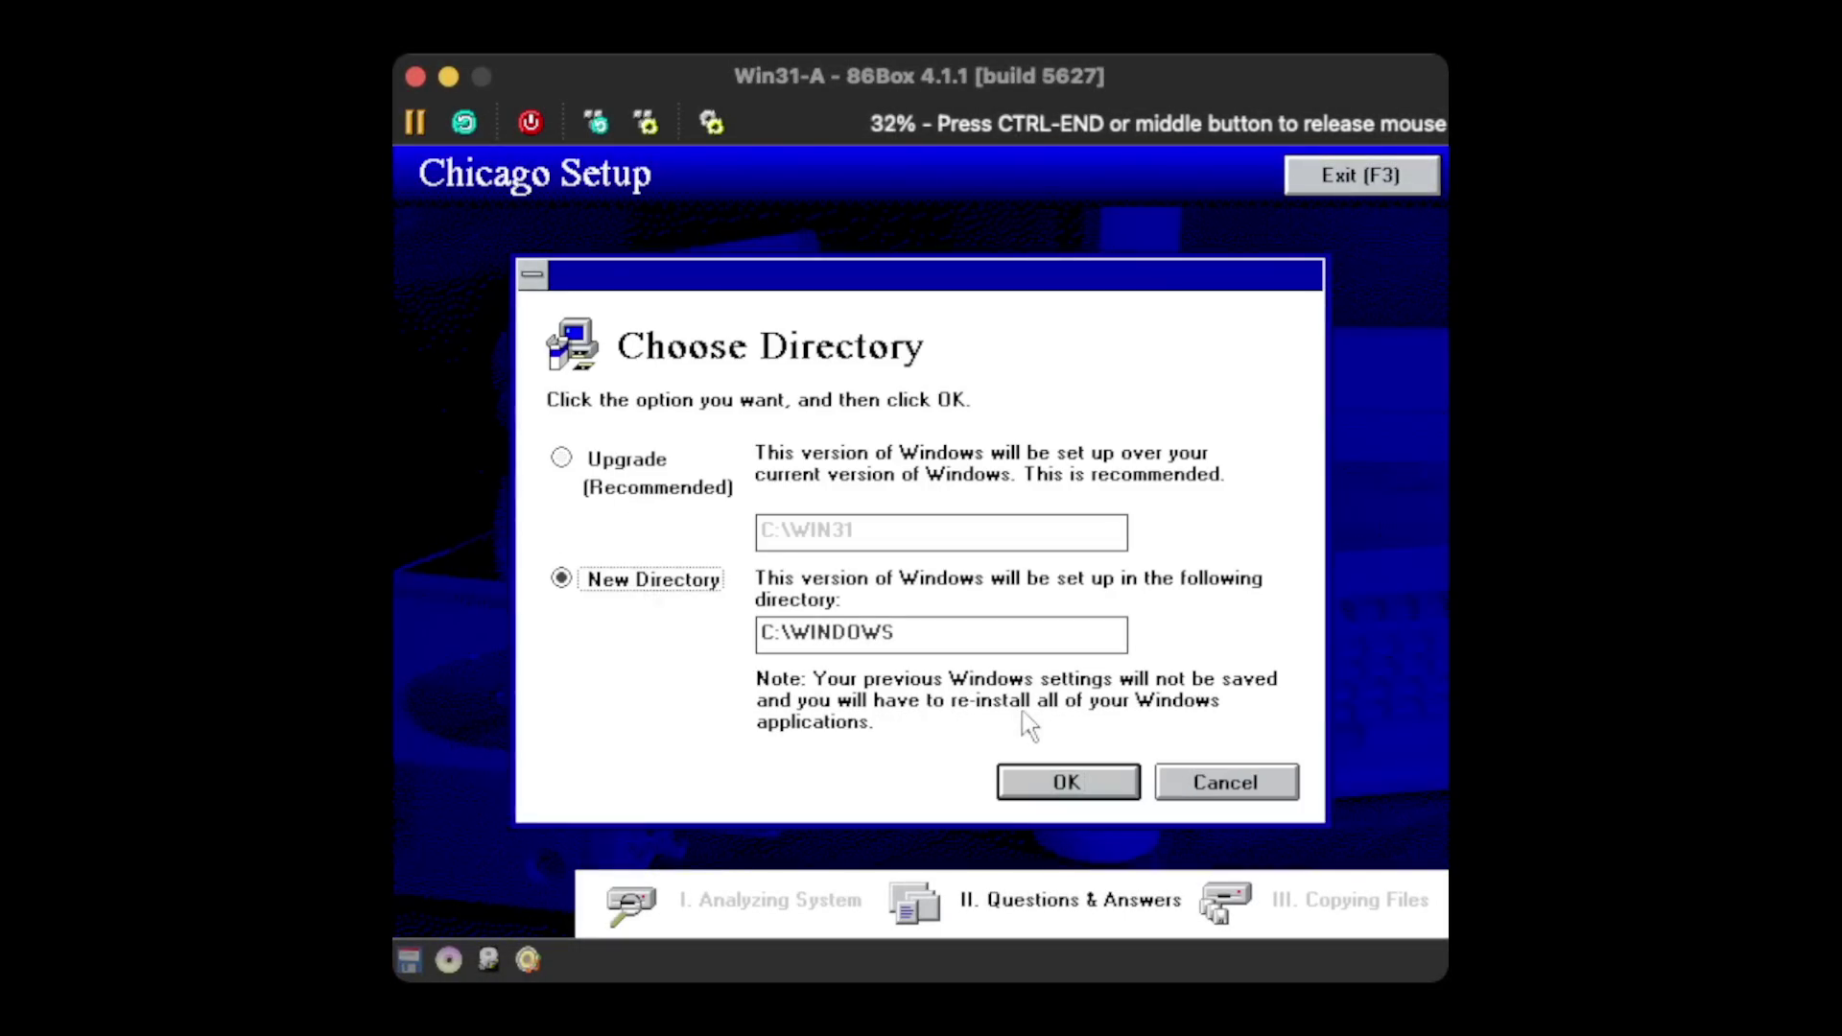
pyautogui.click(1066, 782)
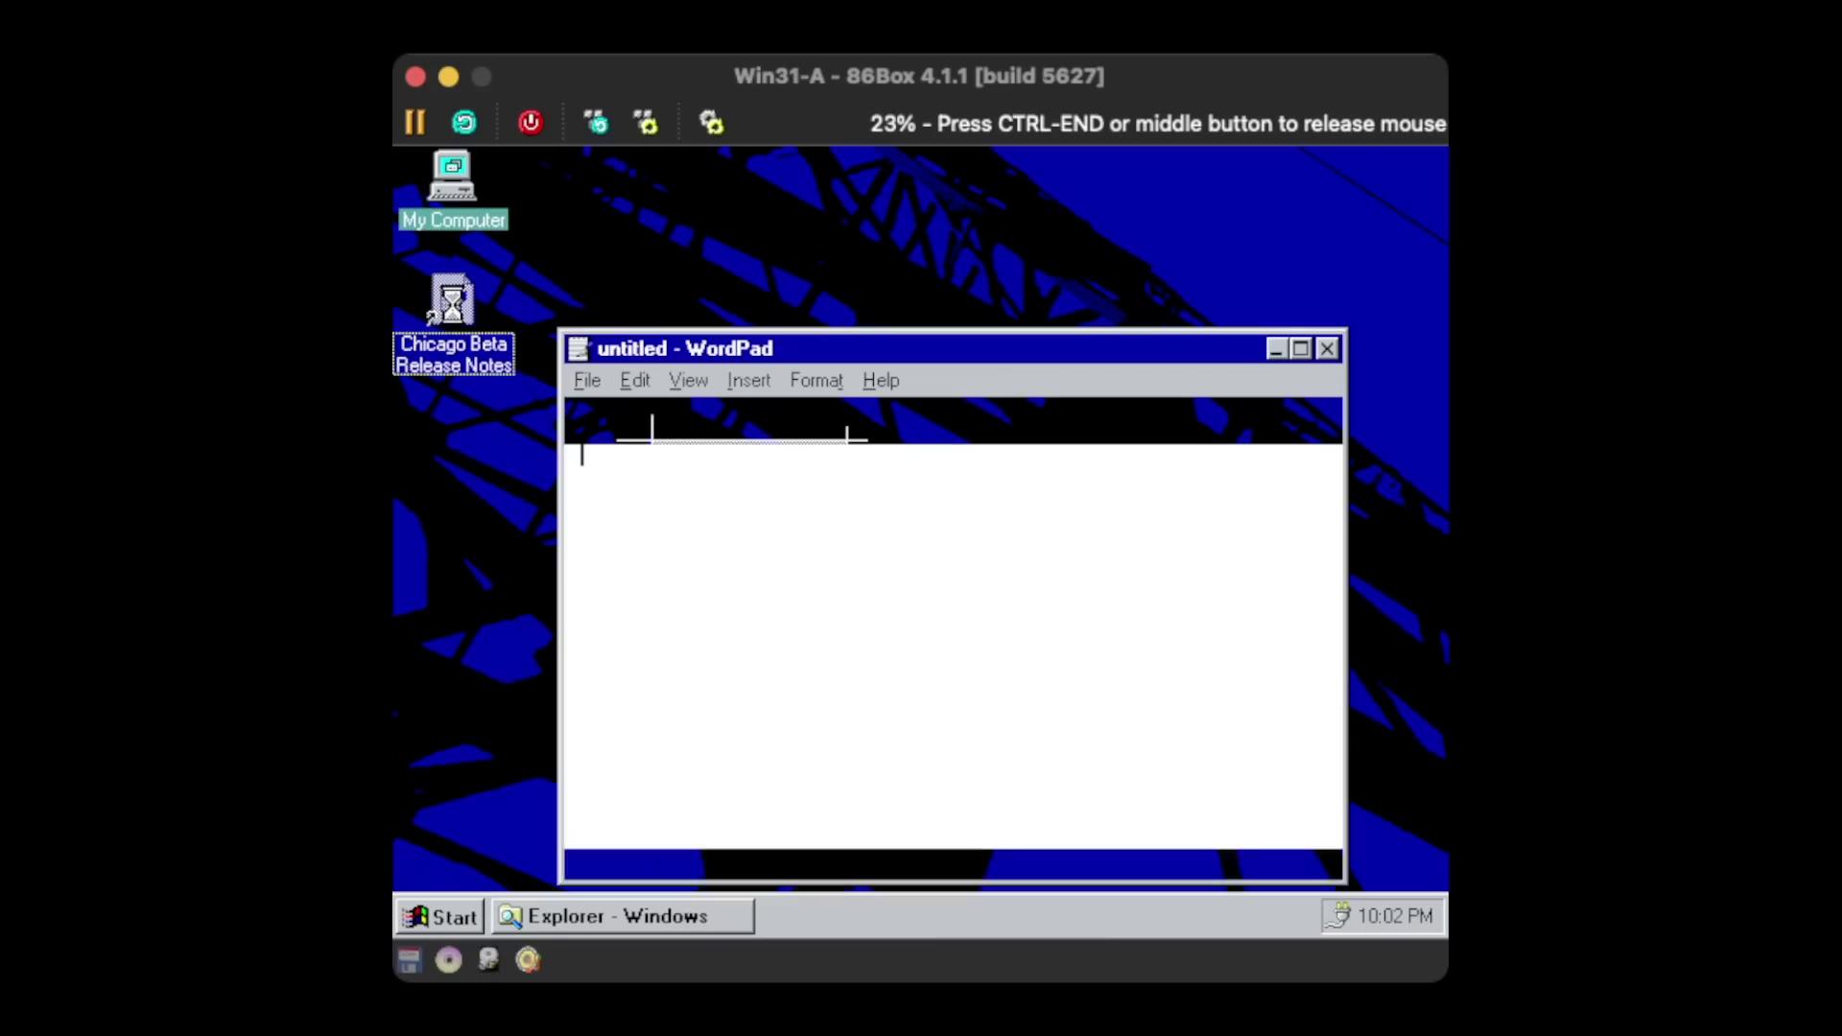
# Maximize WordPad and jump to the 'Windows 3.1 running in a VM' section.
pyautogui.click(1290, 347)
pyautogui.click(1432, 824)
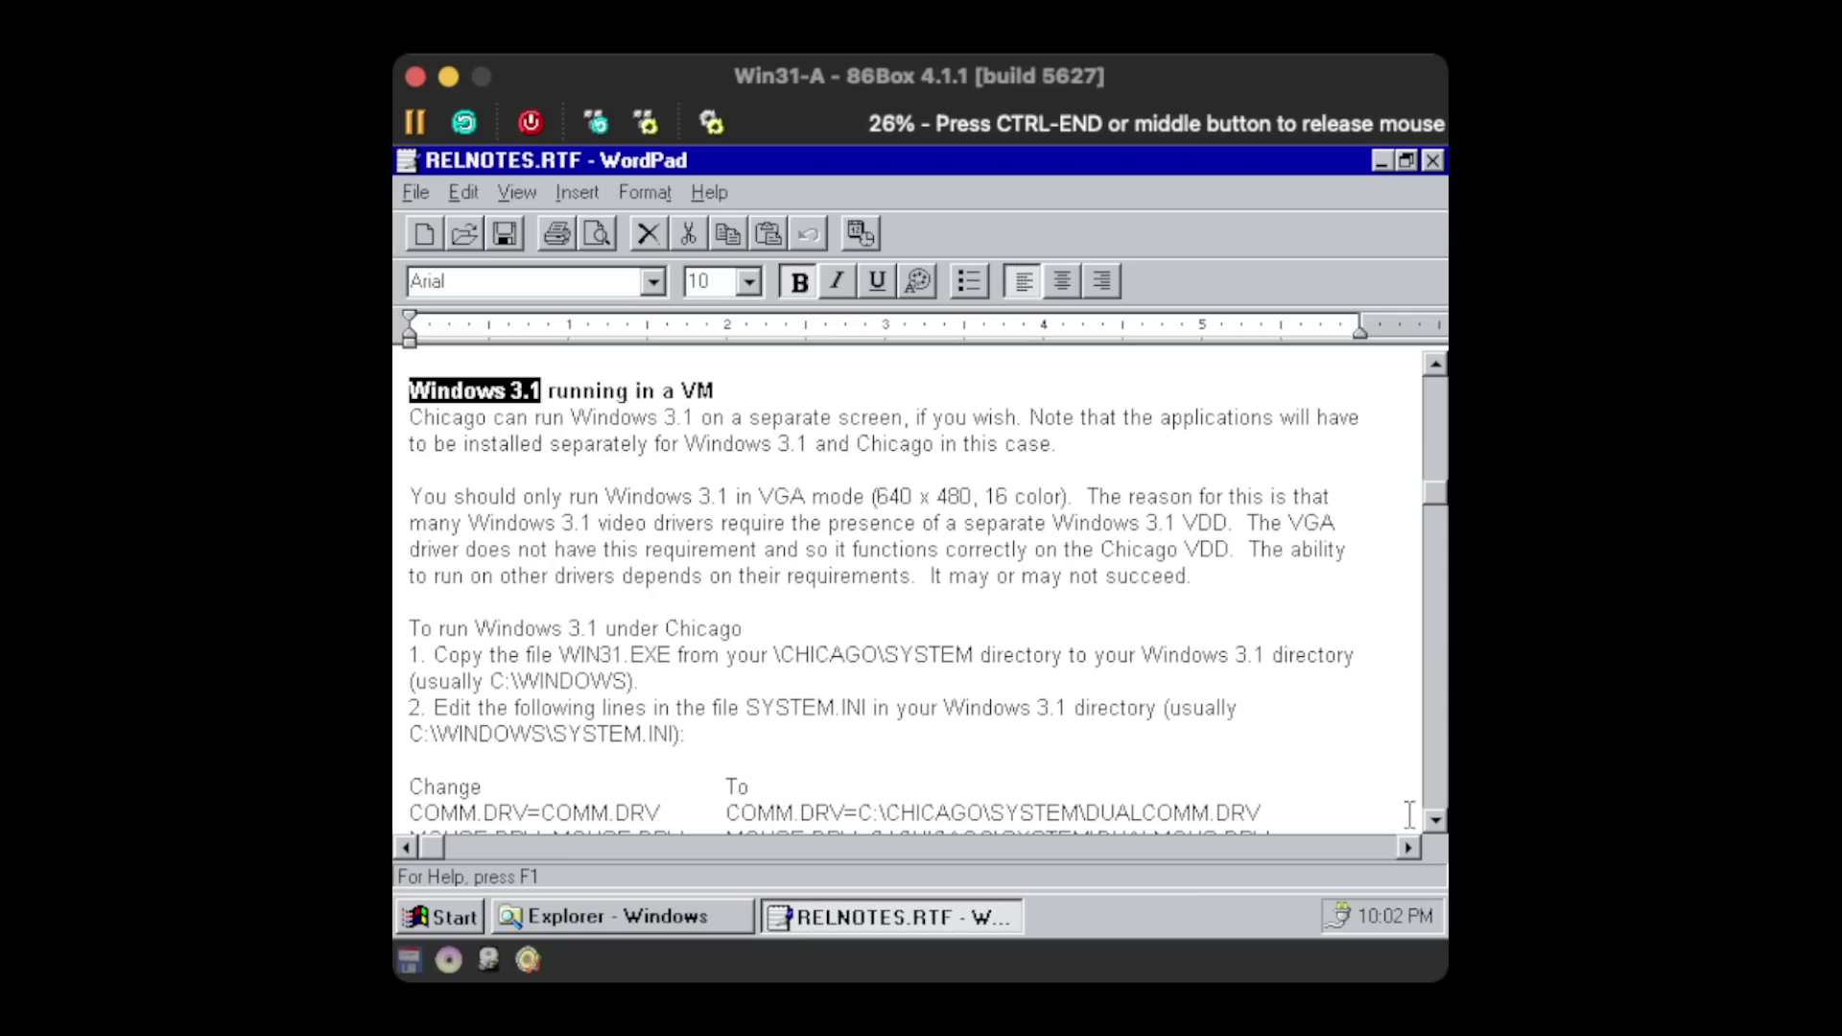
# Select and copy both Win31 files in the Windows\System folder.
pyautogui.click(1434, 823)
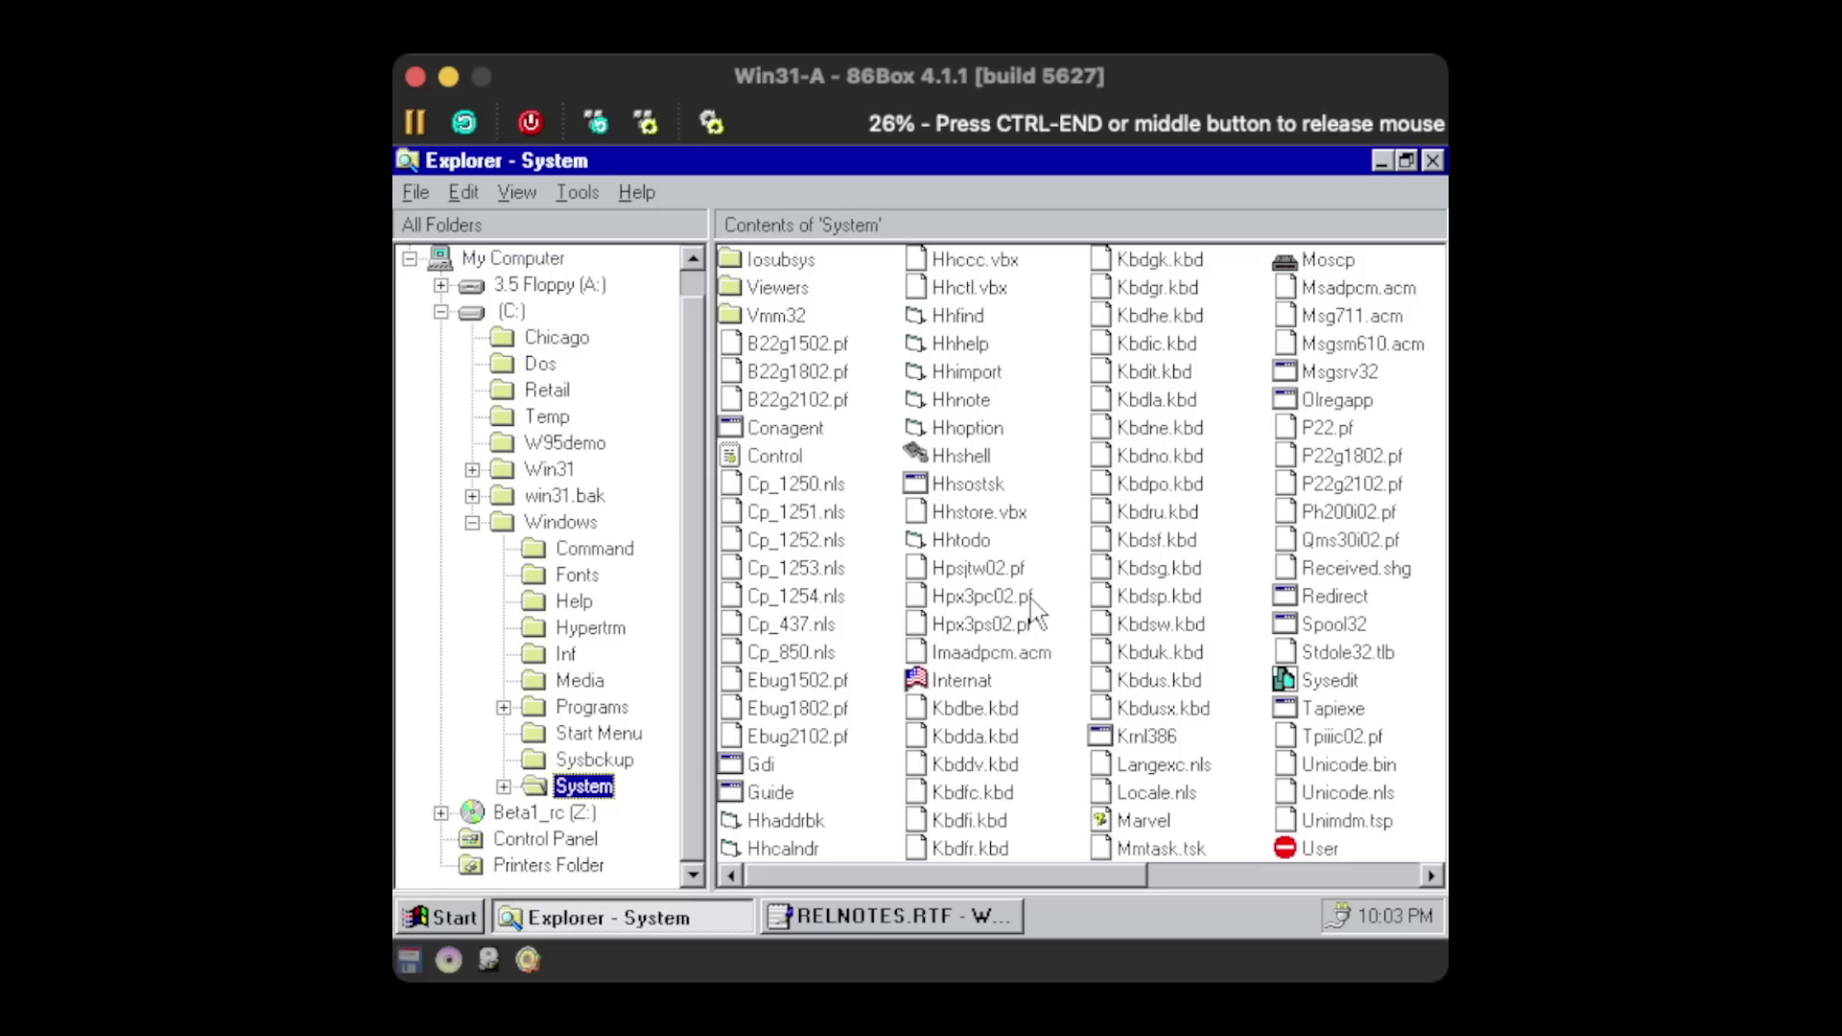
pyautogui.click(1032, 617)
pyautogui.press('End')
pyautogui.press('Up')
pyautogui.press('Up')
pyautogui.press('Up')
pyautogui.press('Up')
pyautogui.hotkey('shift', 'Up')
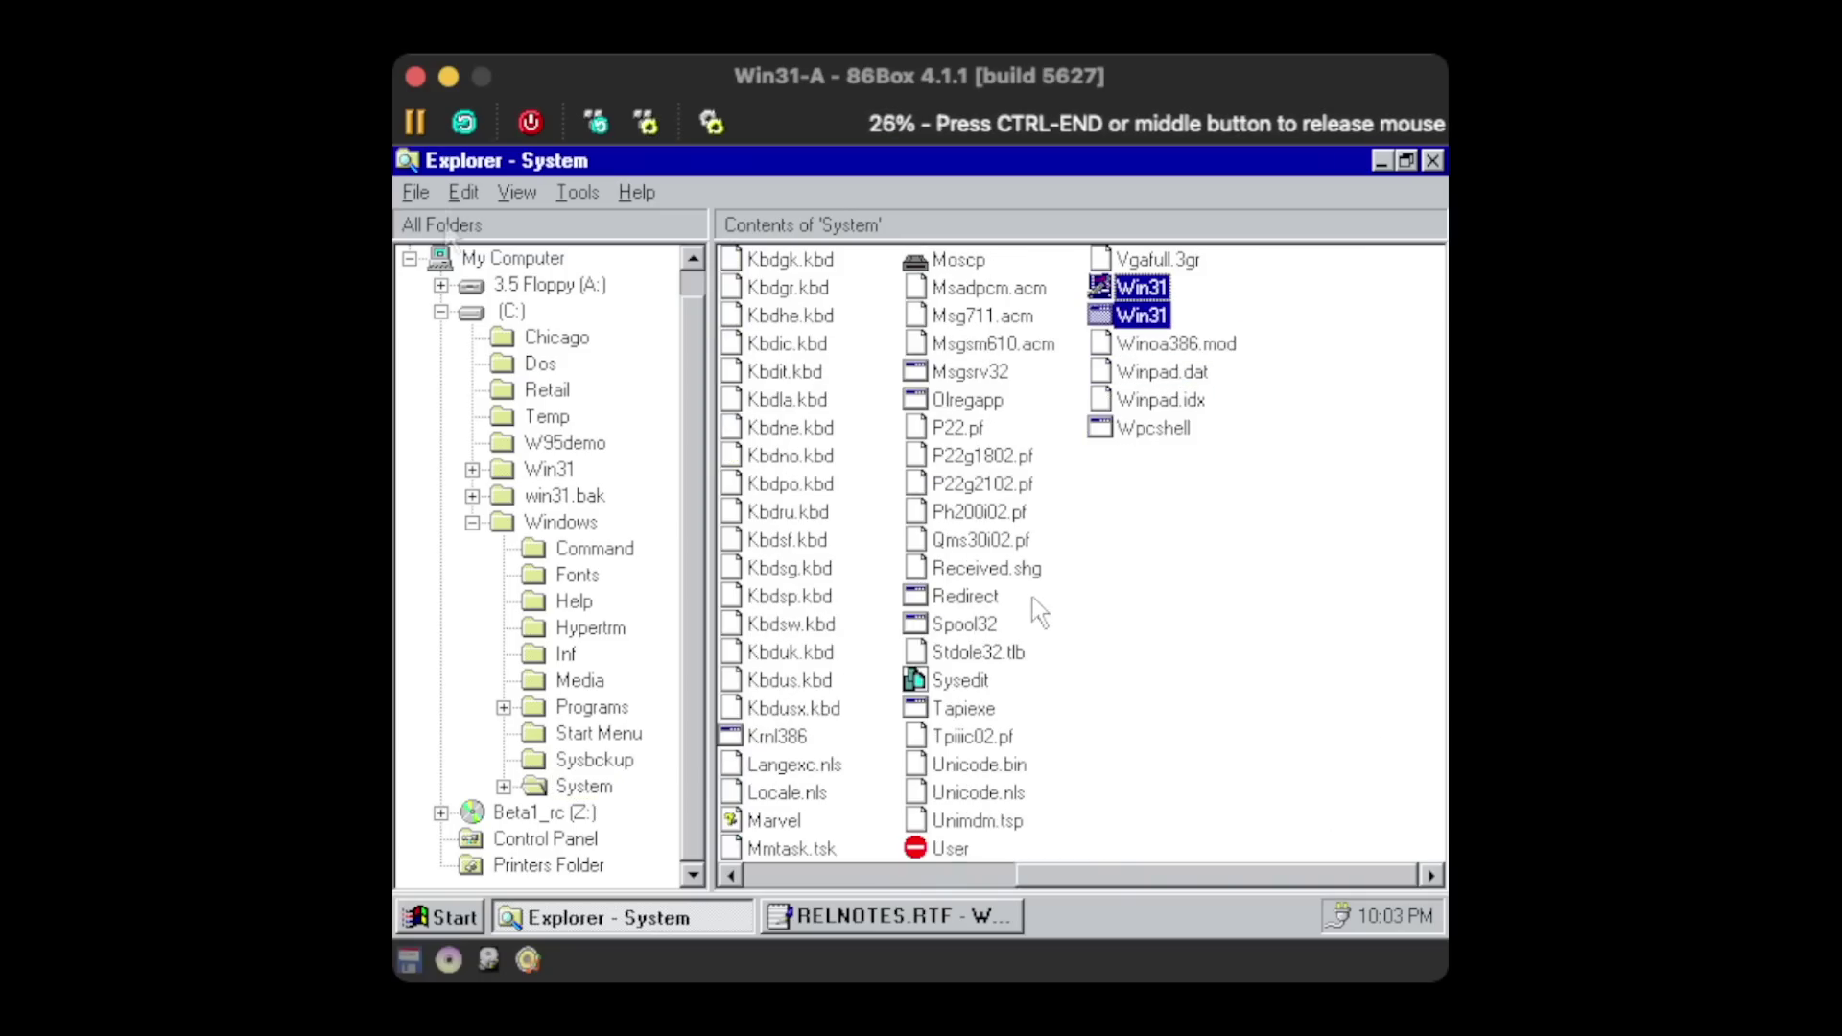
pyautogui.click(462, 192)
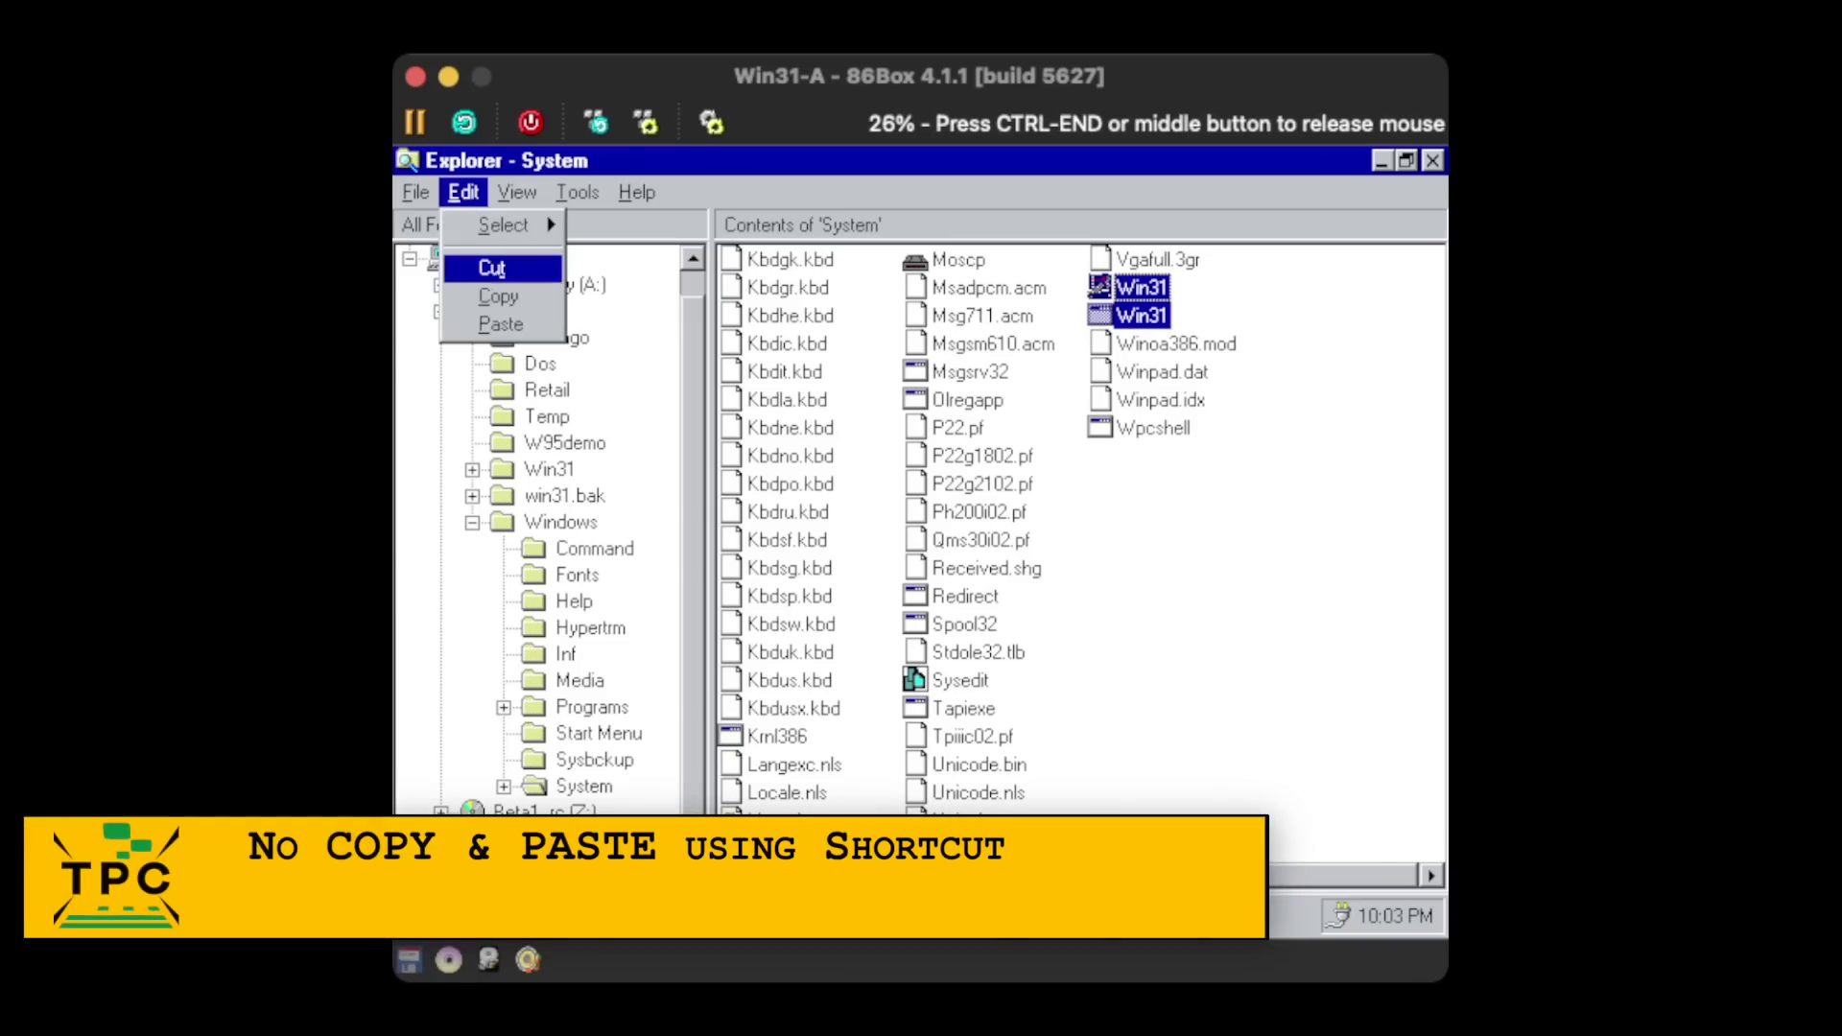
pyautogui.click(478, 295)
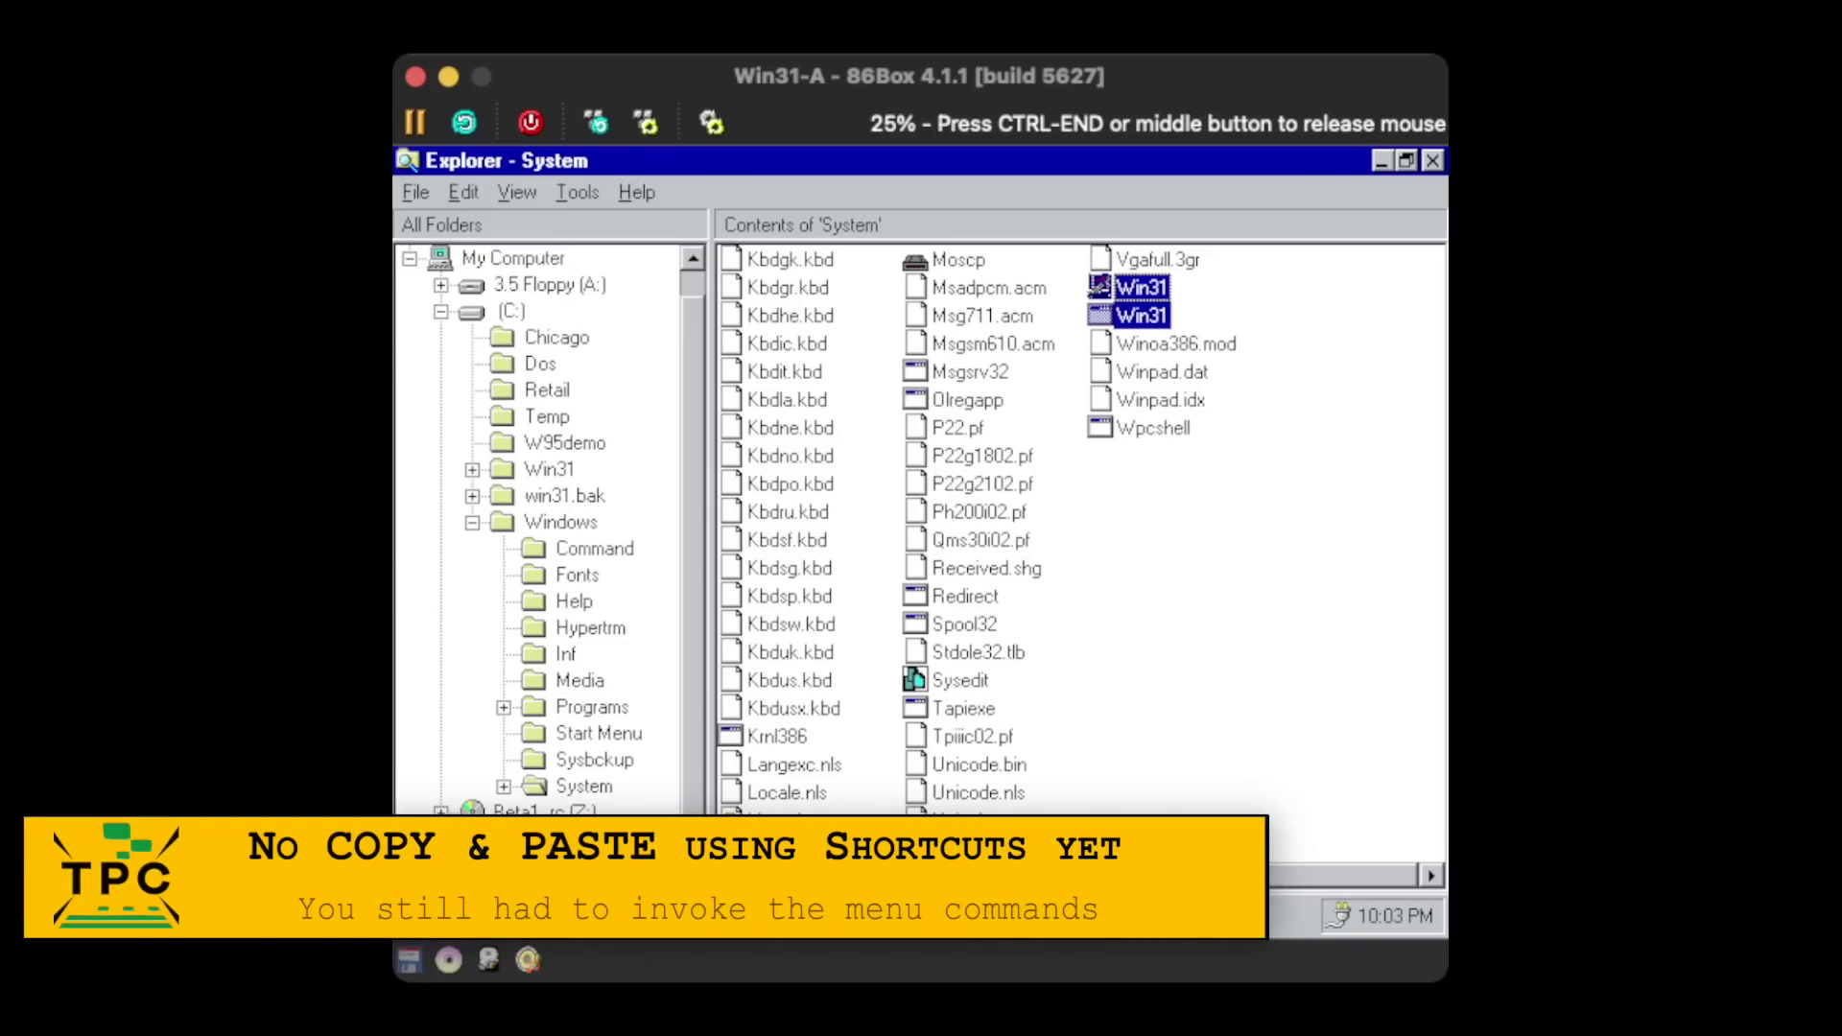
# Paste the two Win31 files into the Win31 folder.
pyautogui.click(552, 471)
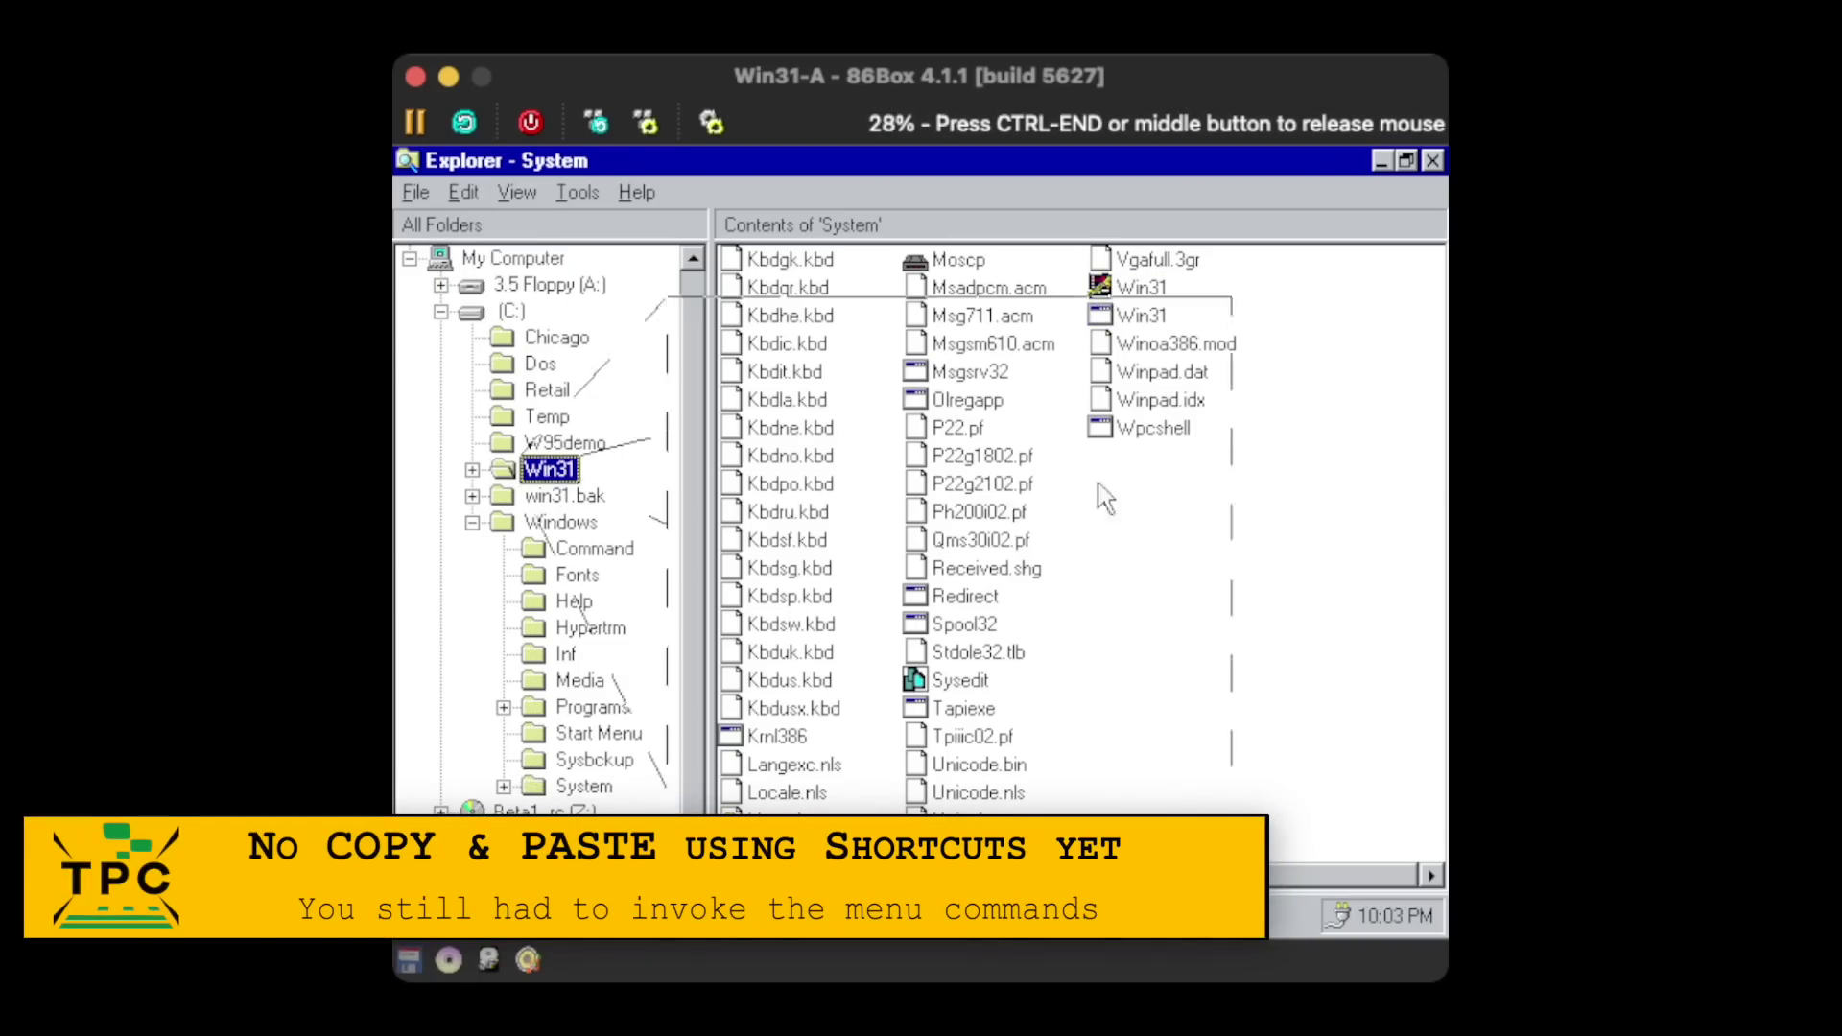
pyautogui.rightClick(1046, 481)
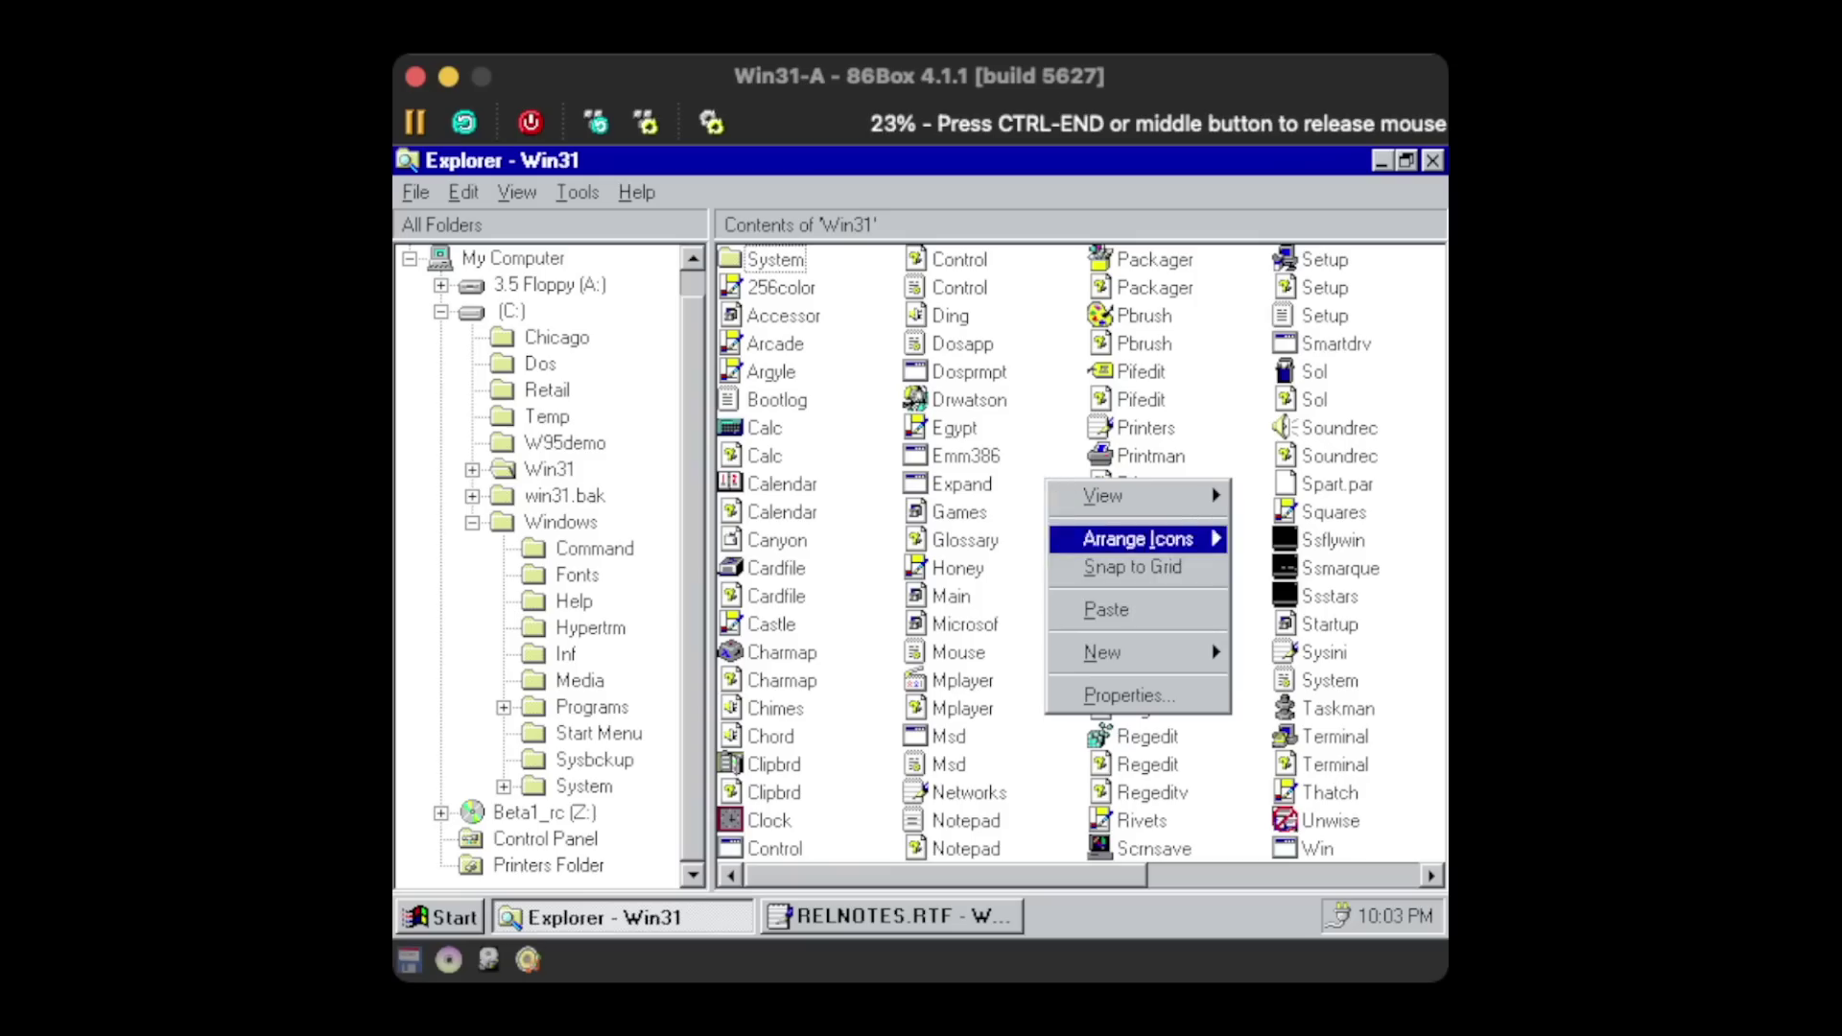
pyautogui.click(1115, 612)
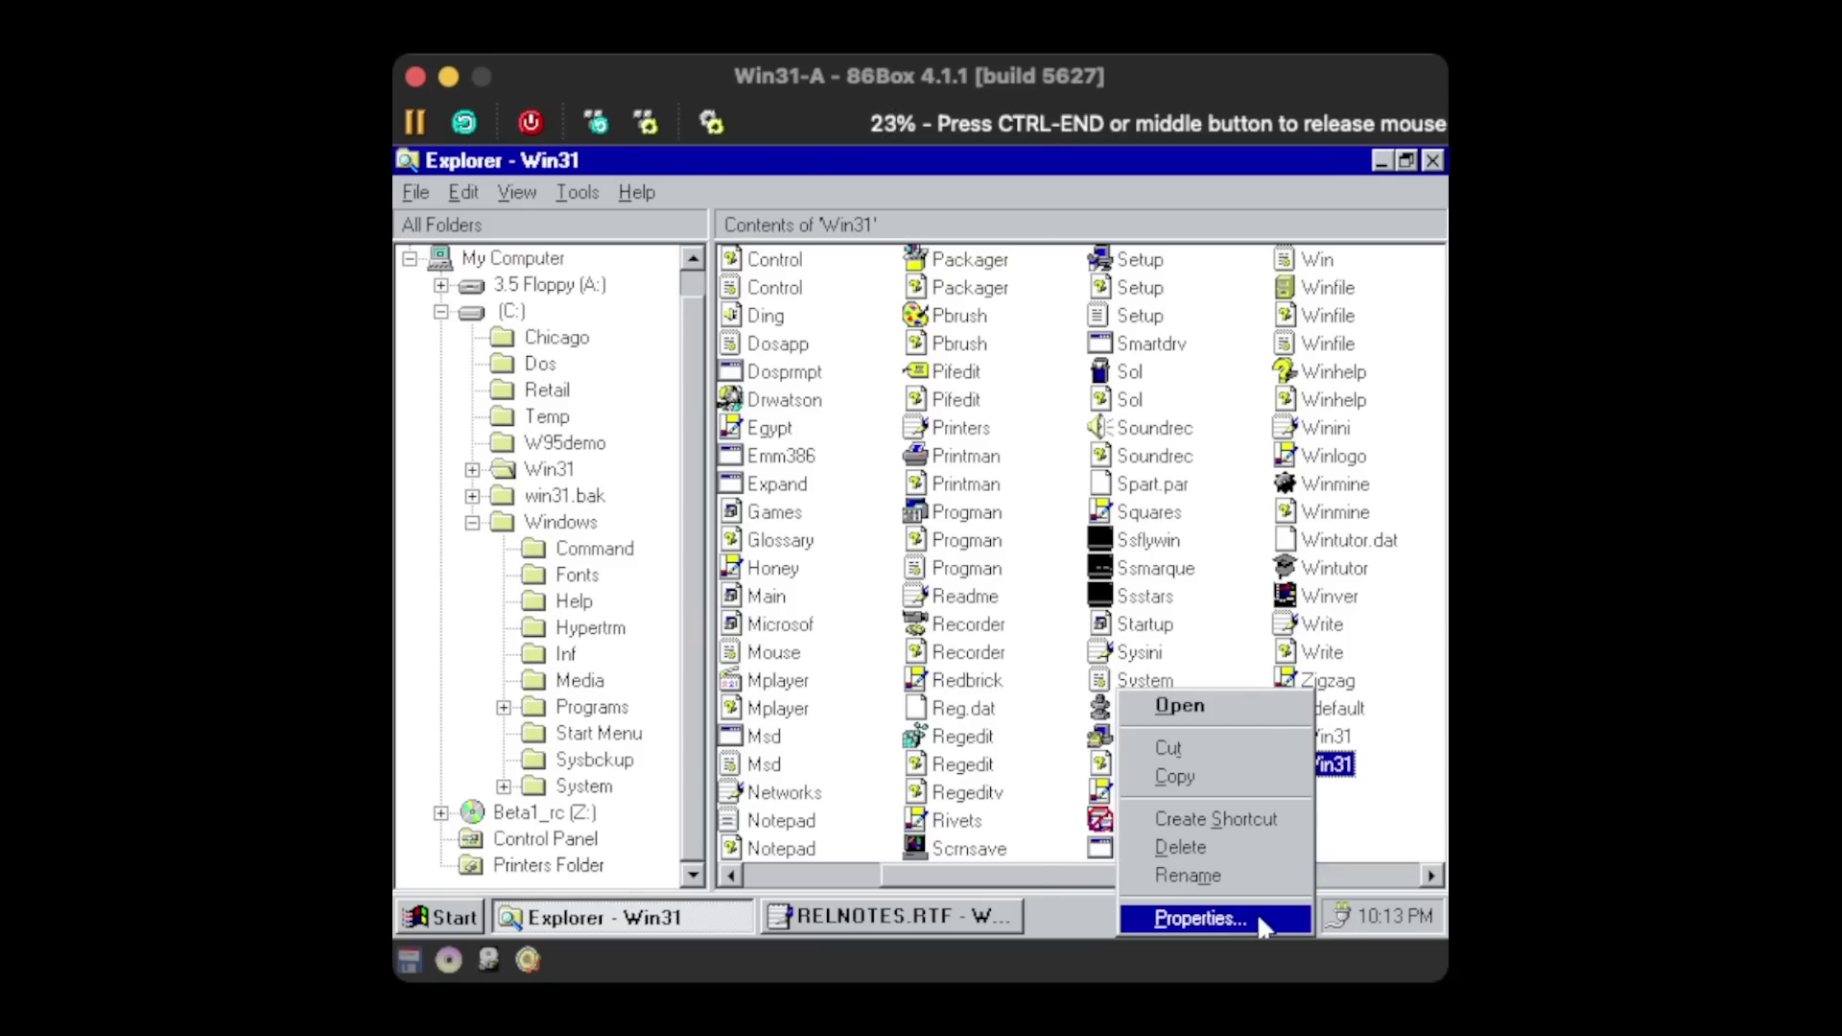
# Give the Win31 PIF the title Windows 3.1 and command line C:\WIN31\WIN31.EXE.
pyautogui.click(1256, 913)
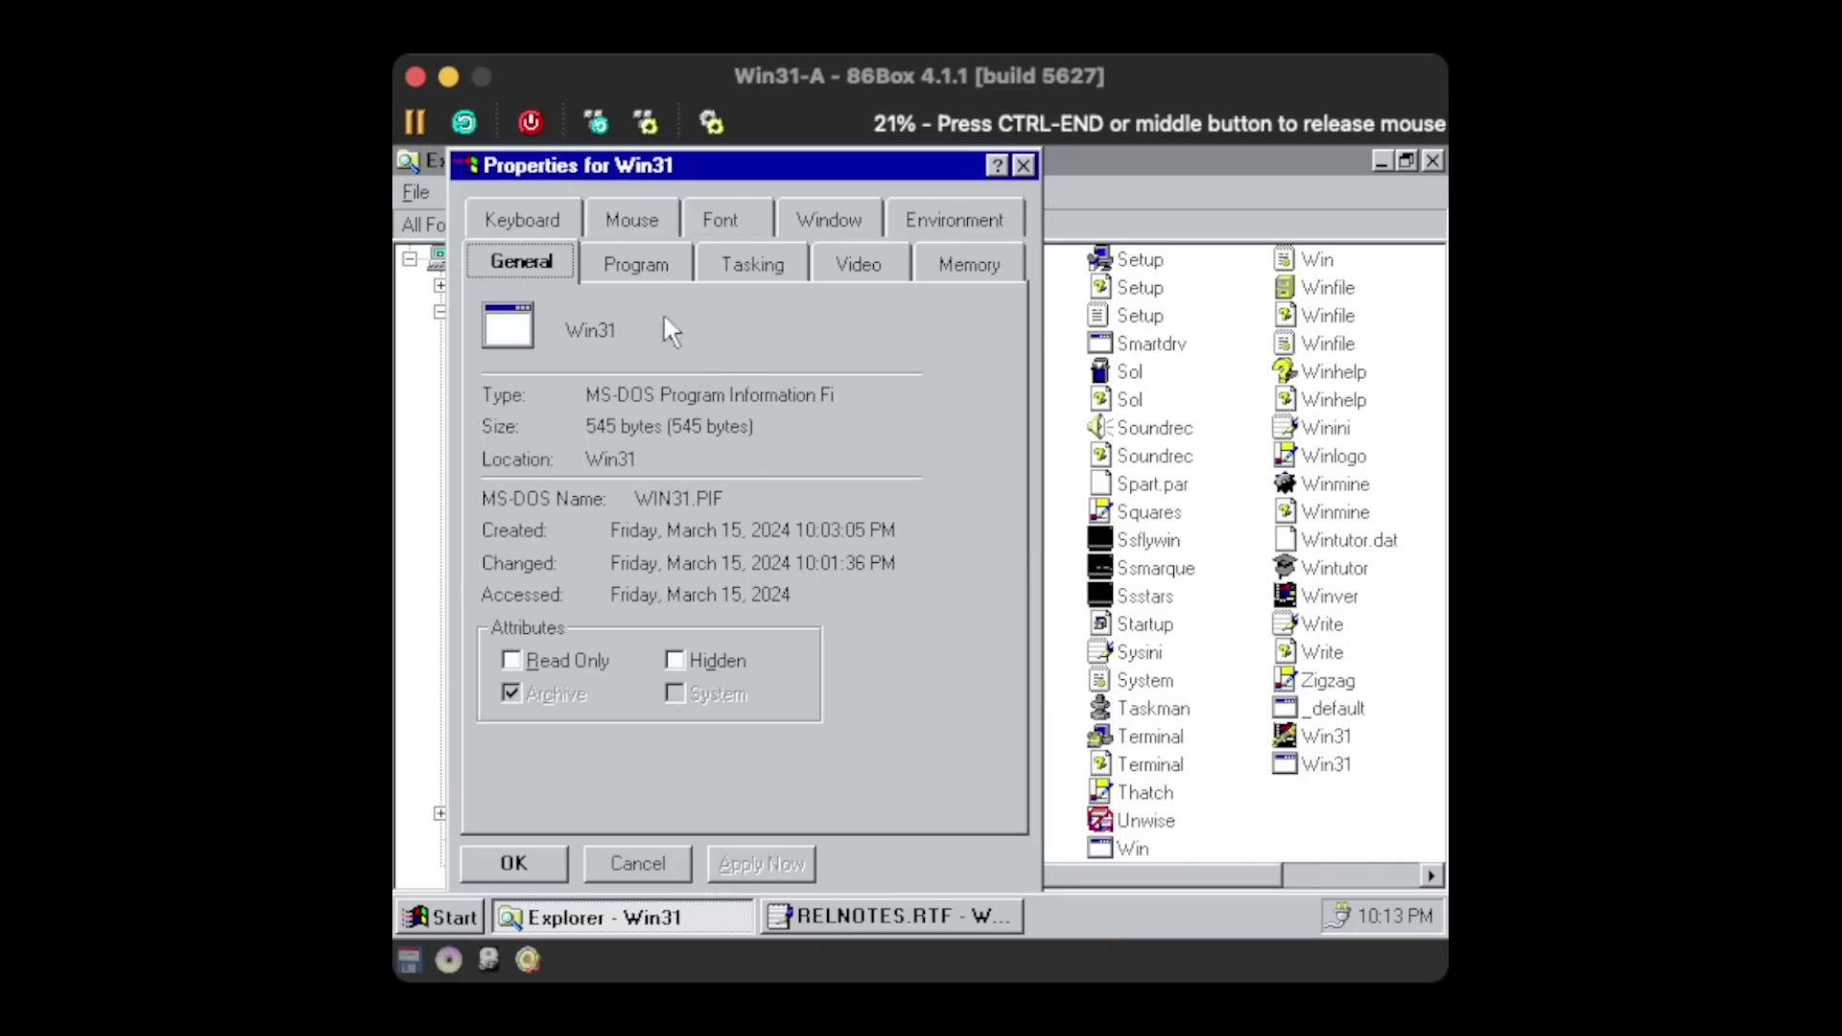
pyautogui.click(645, 263)
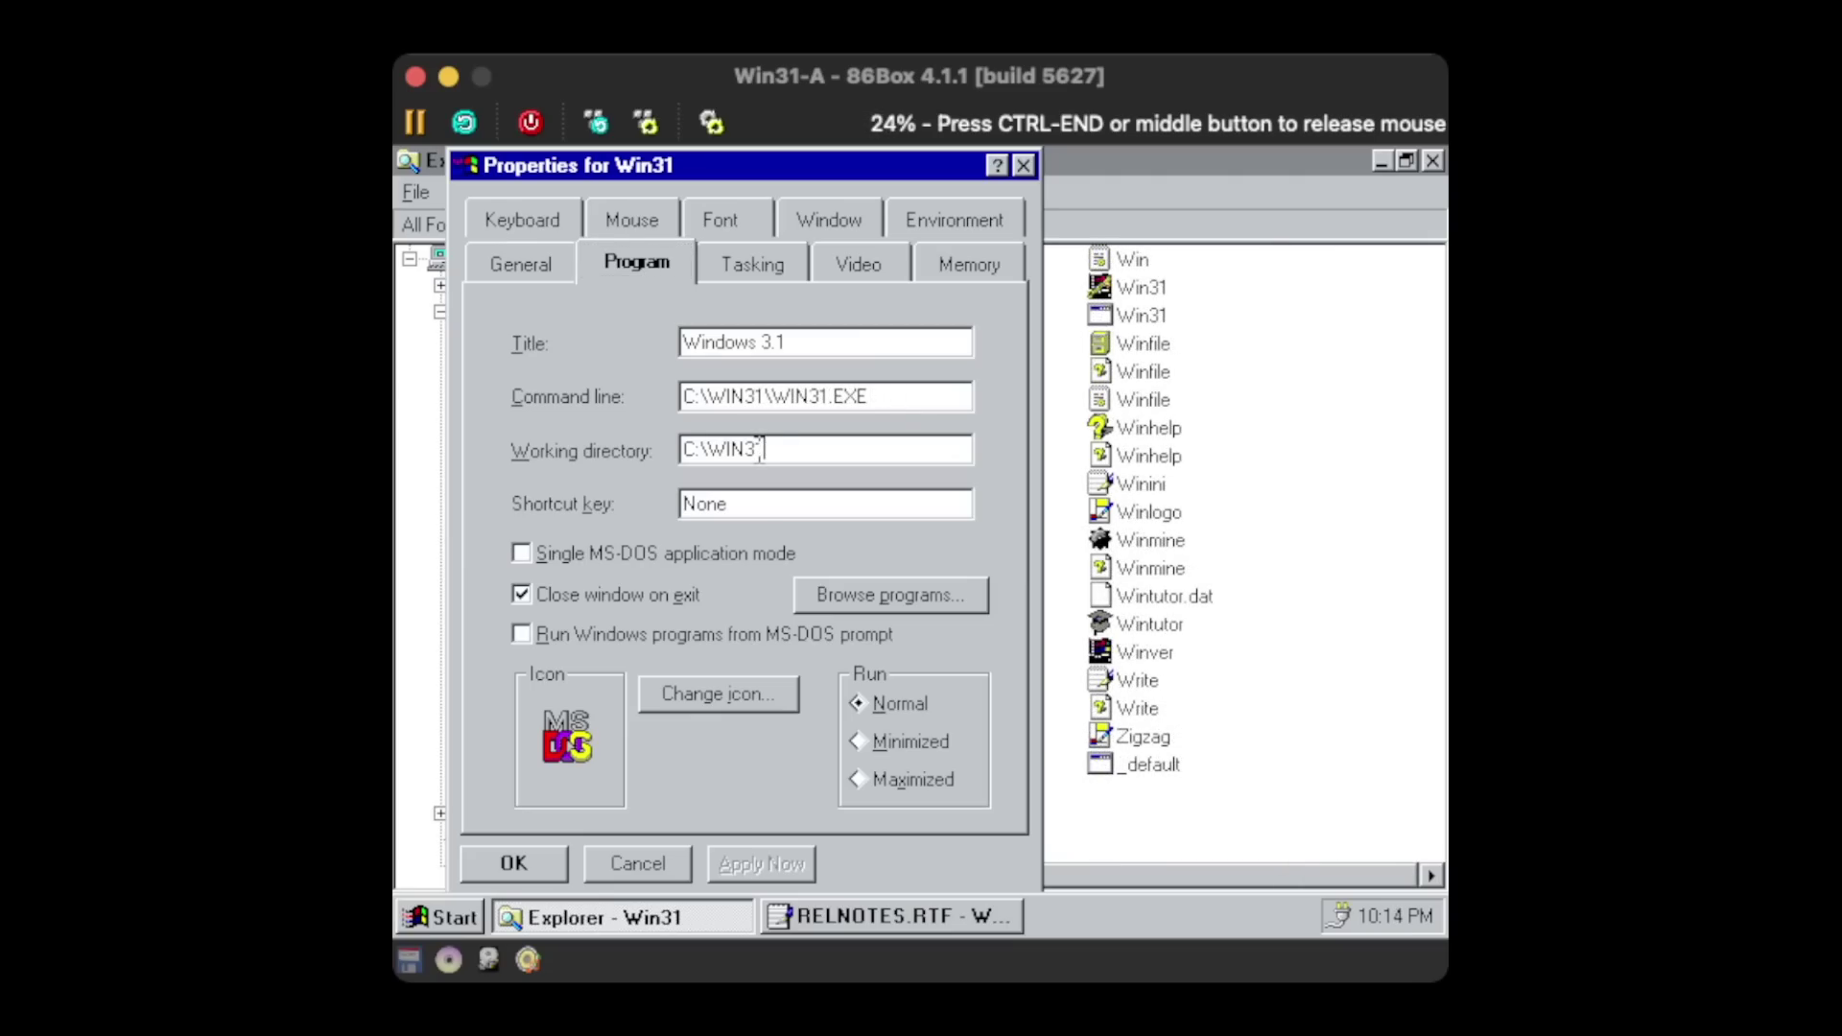
# Create a 'Windows 3.1' shortcut in Programs targeting C:\Win31\Win31.pif.
pyautogui.rightClick(820, 389)
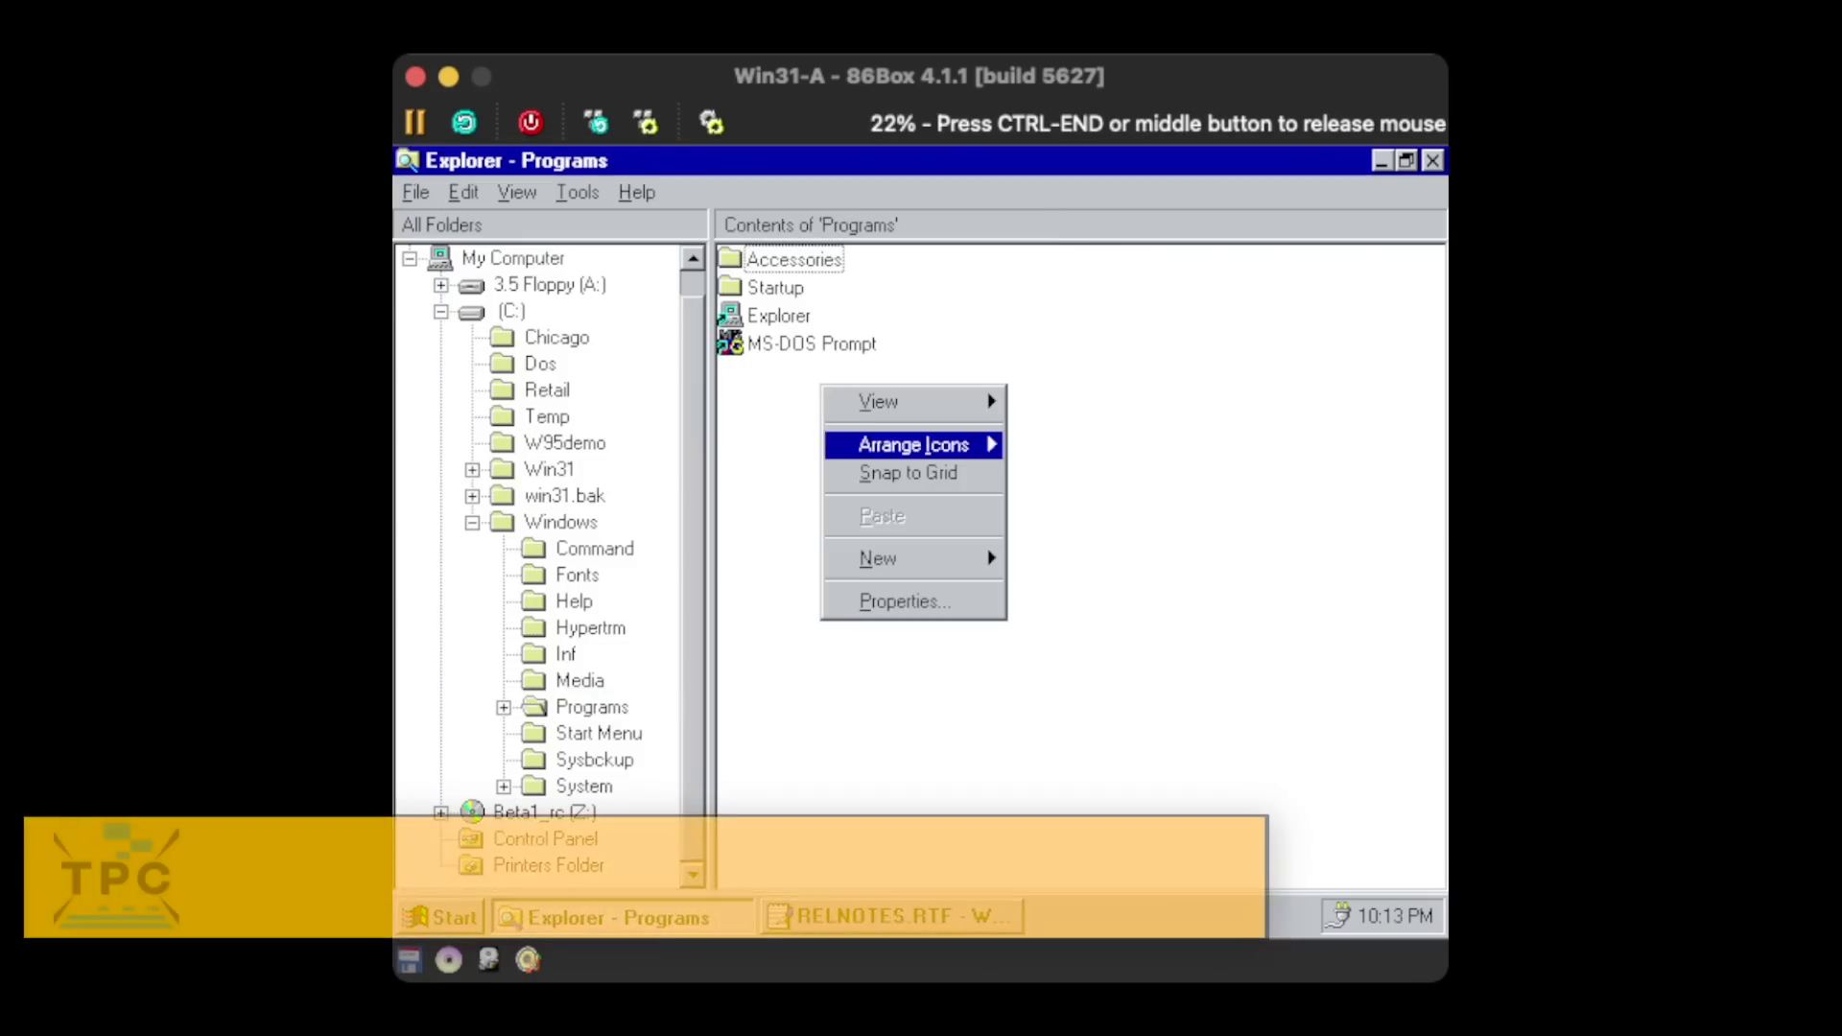
pyautogui.moveTo(913, 560)
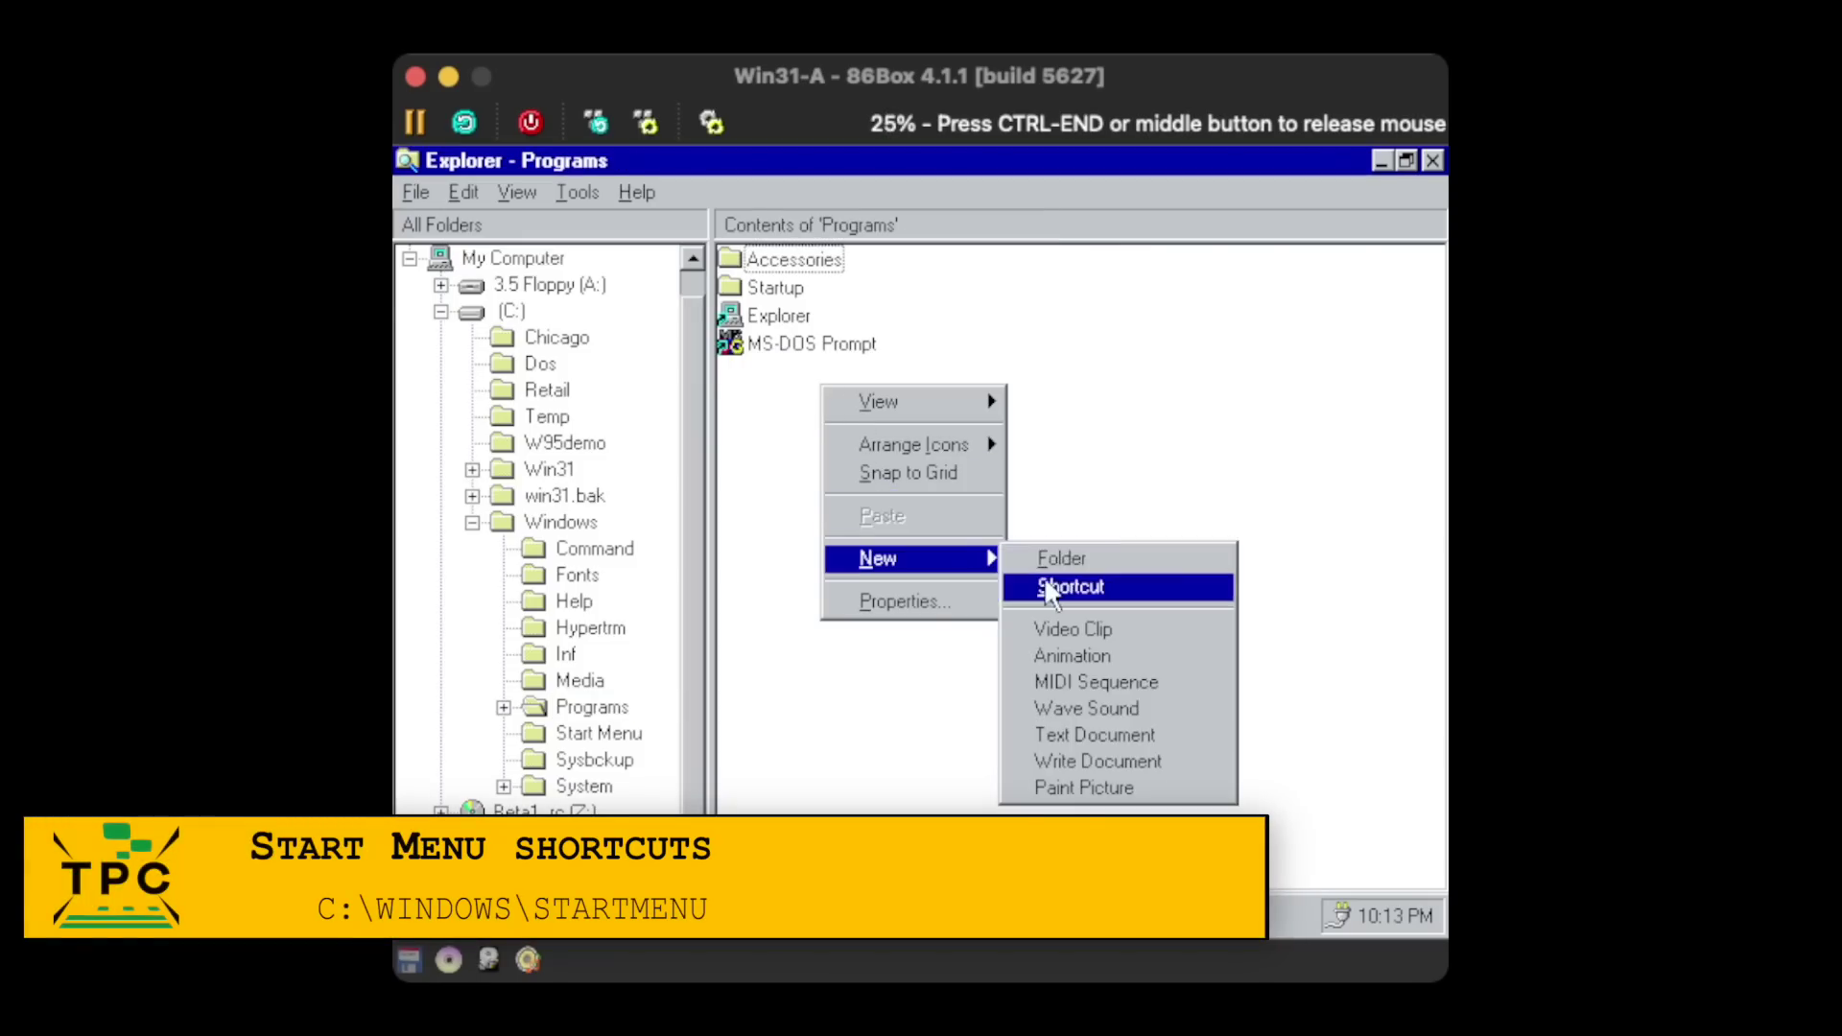
pyautogui.click(1045, 579)
pyautogui.write('Windows 3.1')
pyautogui.press('Return')
pyautogui.rightClick(810, 374)
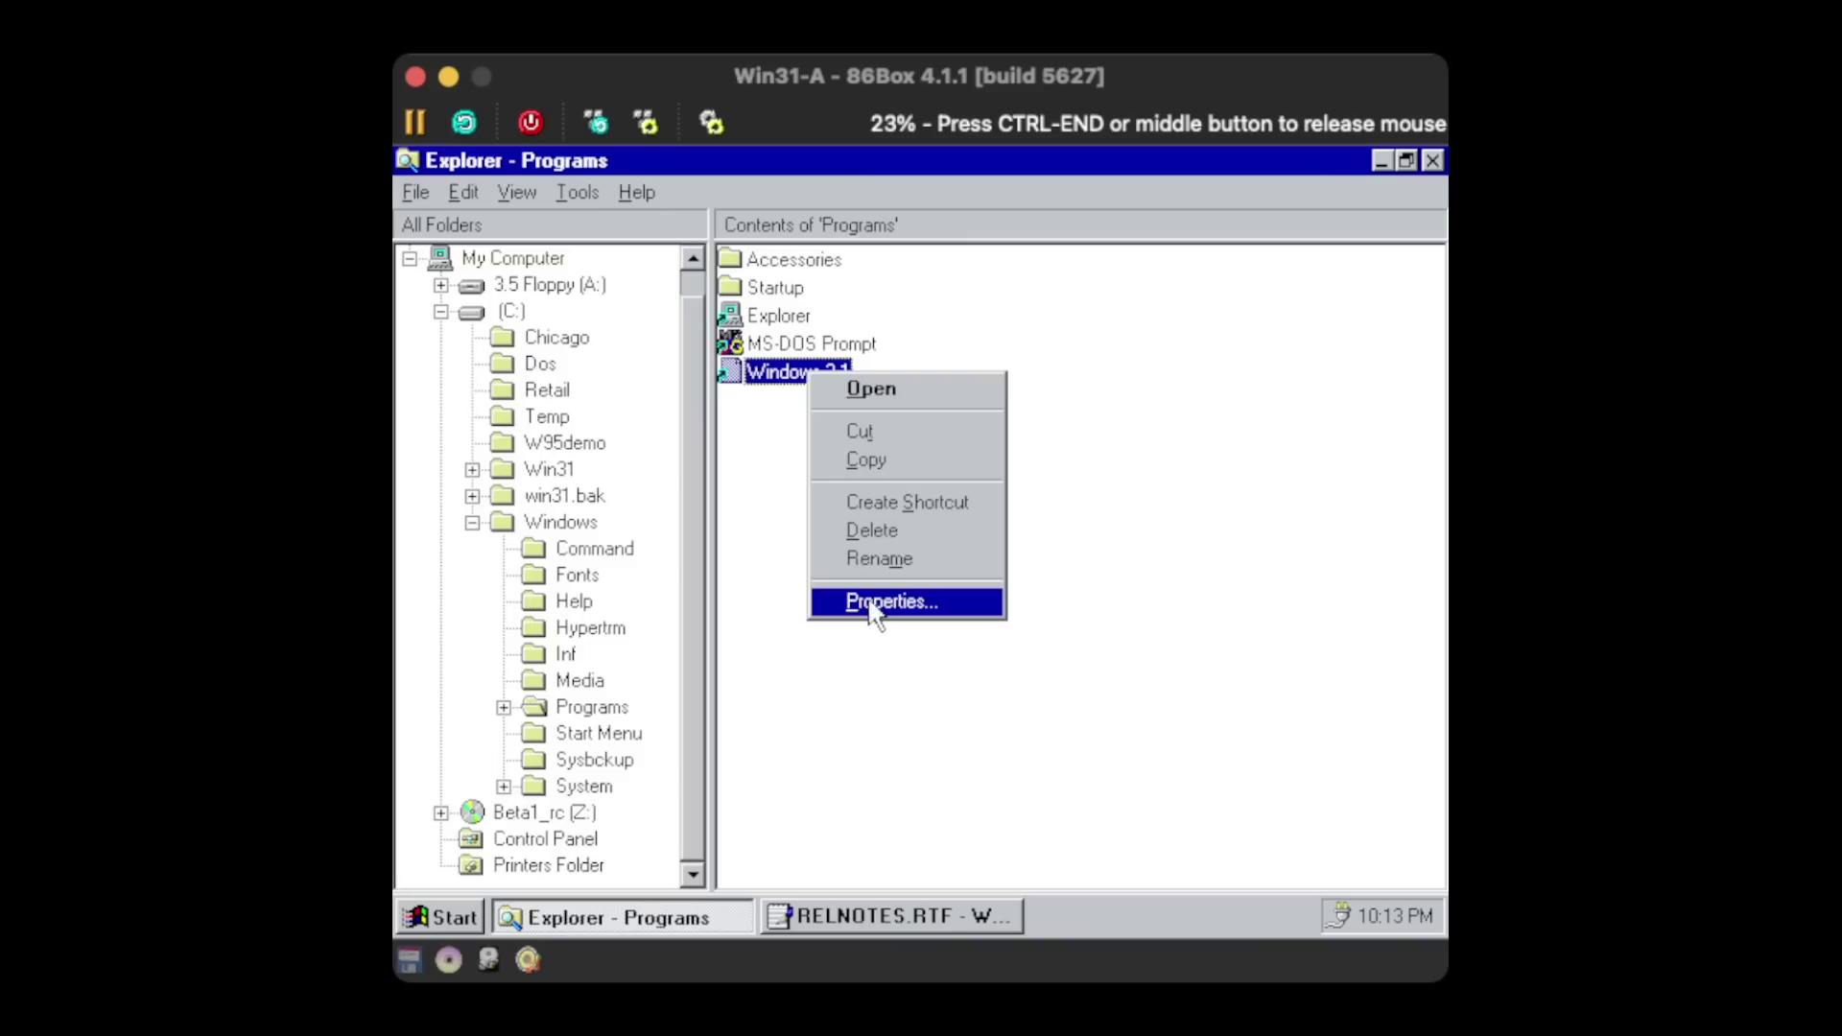
pyautogui.click(935, 602)
pyautogui.click(587, 311)
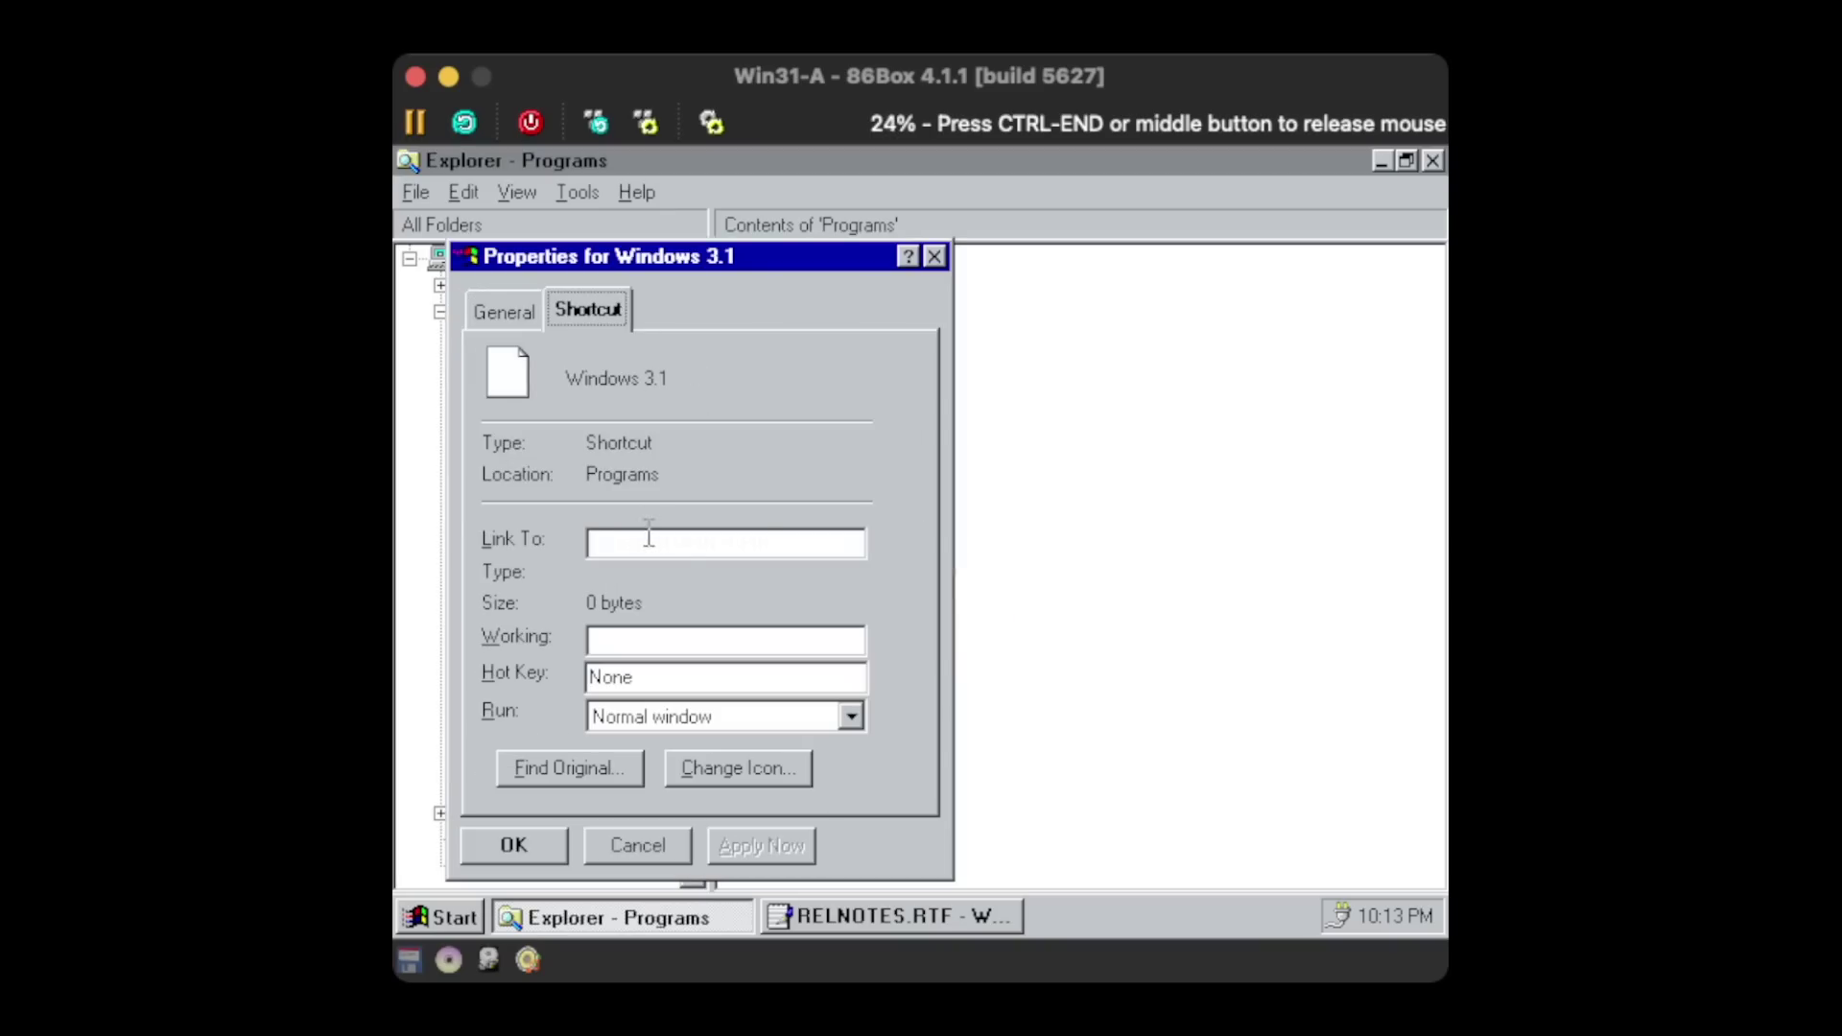
pyautogui.click(650, 543)
pyautogui.write('C:\\WIN31\\WIN31.PIF')
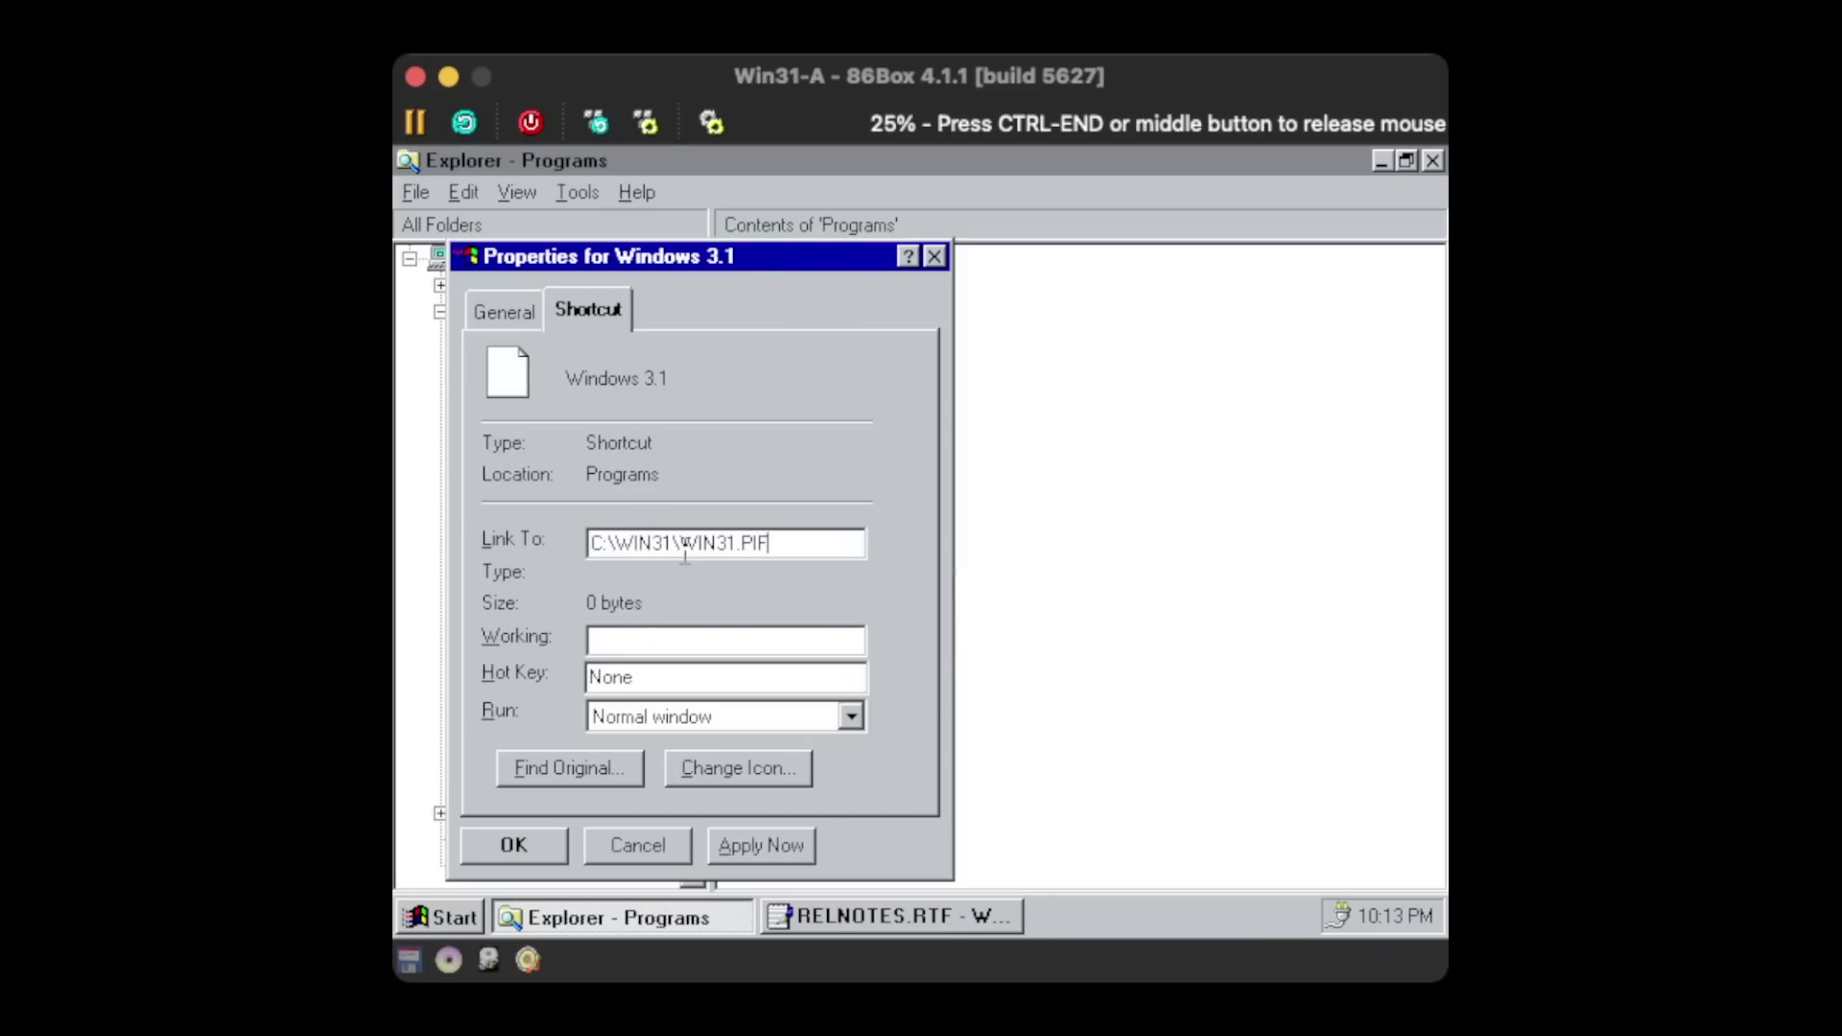
# Give the shortcut the first icon from C:\win31\progman.exe.
pyautogui.click(737, 768)
pyautogui.write('C')
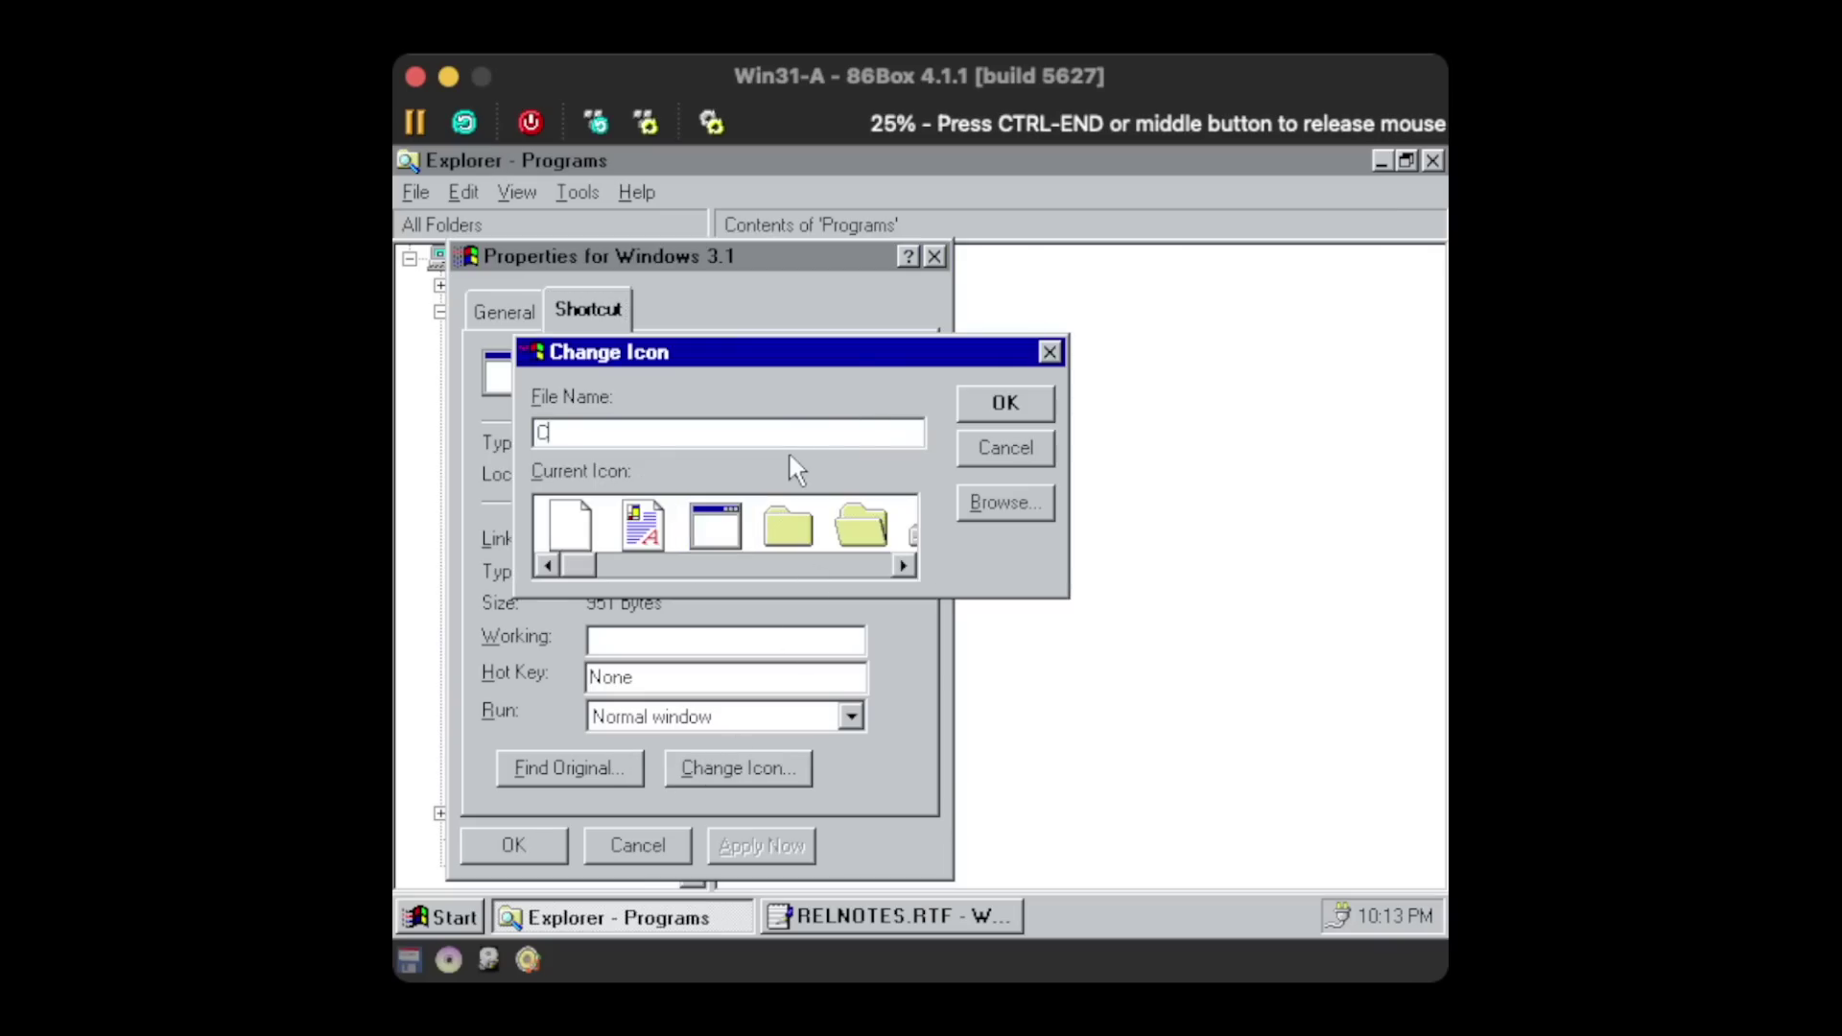
pyautogui.write(':\\win31\\progman.exe')
pyautogui.press('Return')
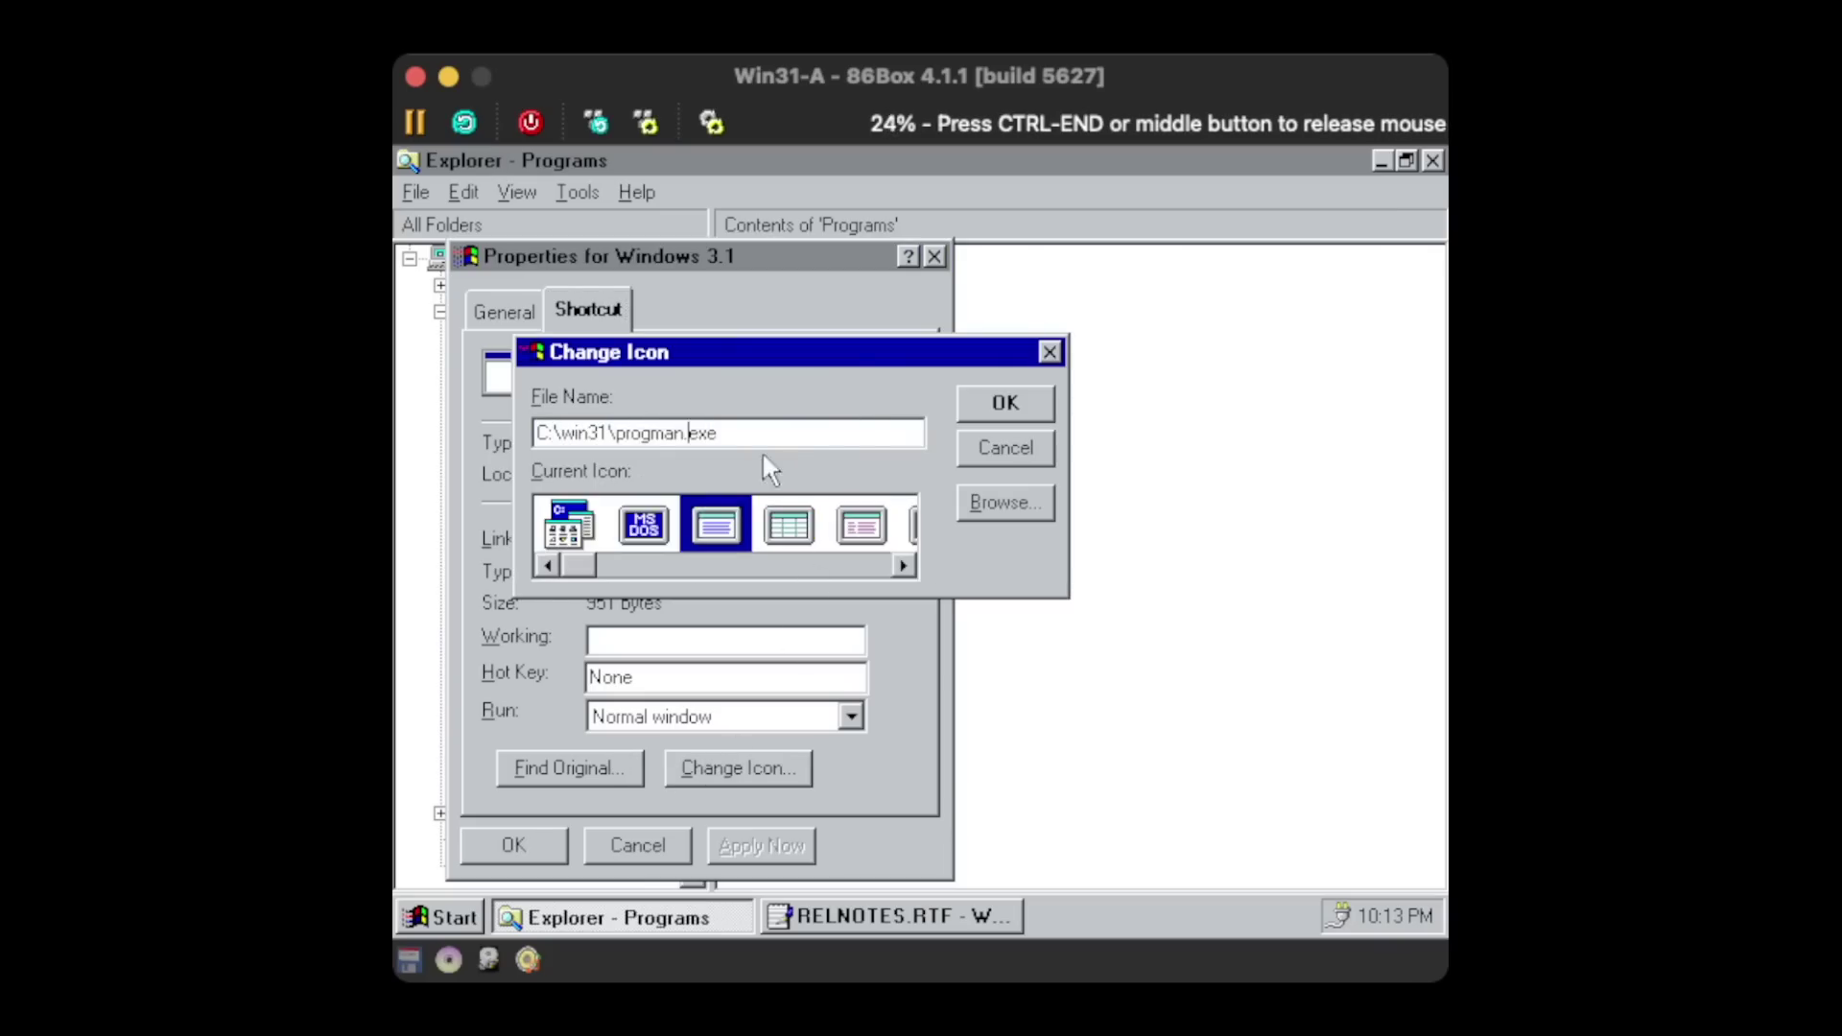
pyautogui.click(568, 525)
pyautogui.click(1006, 403)
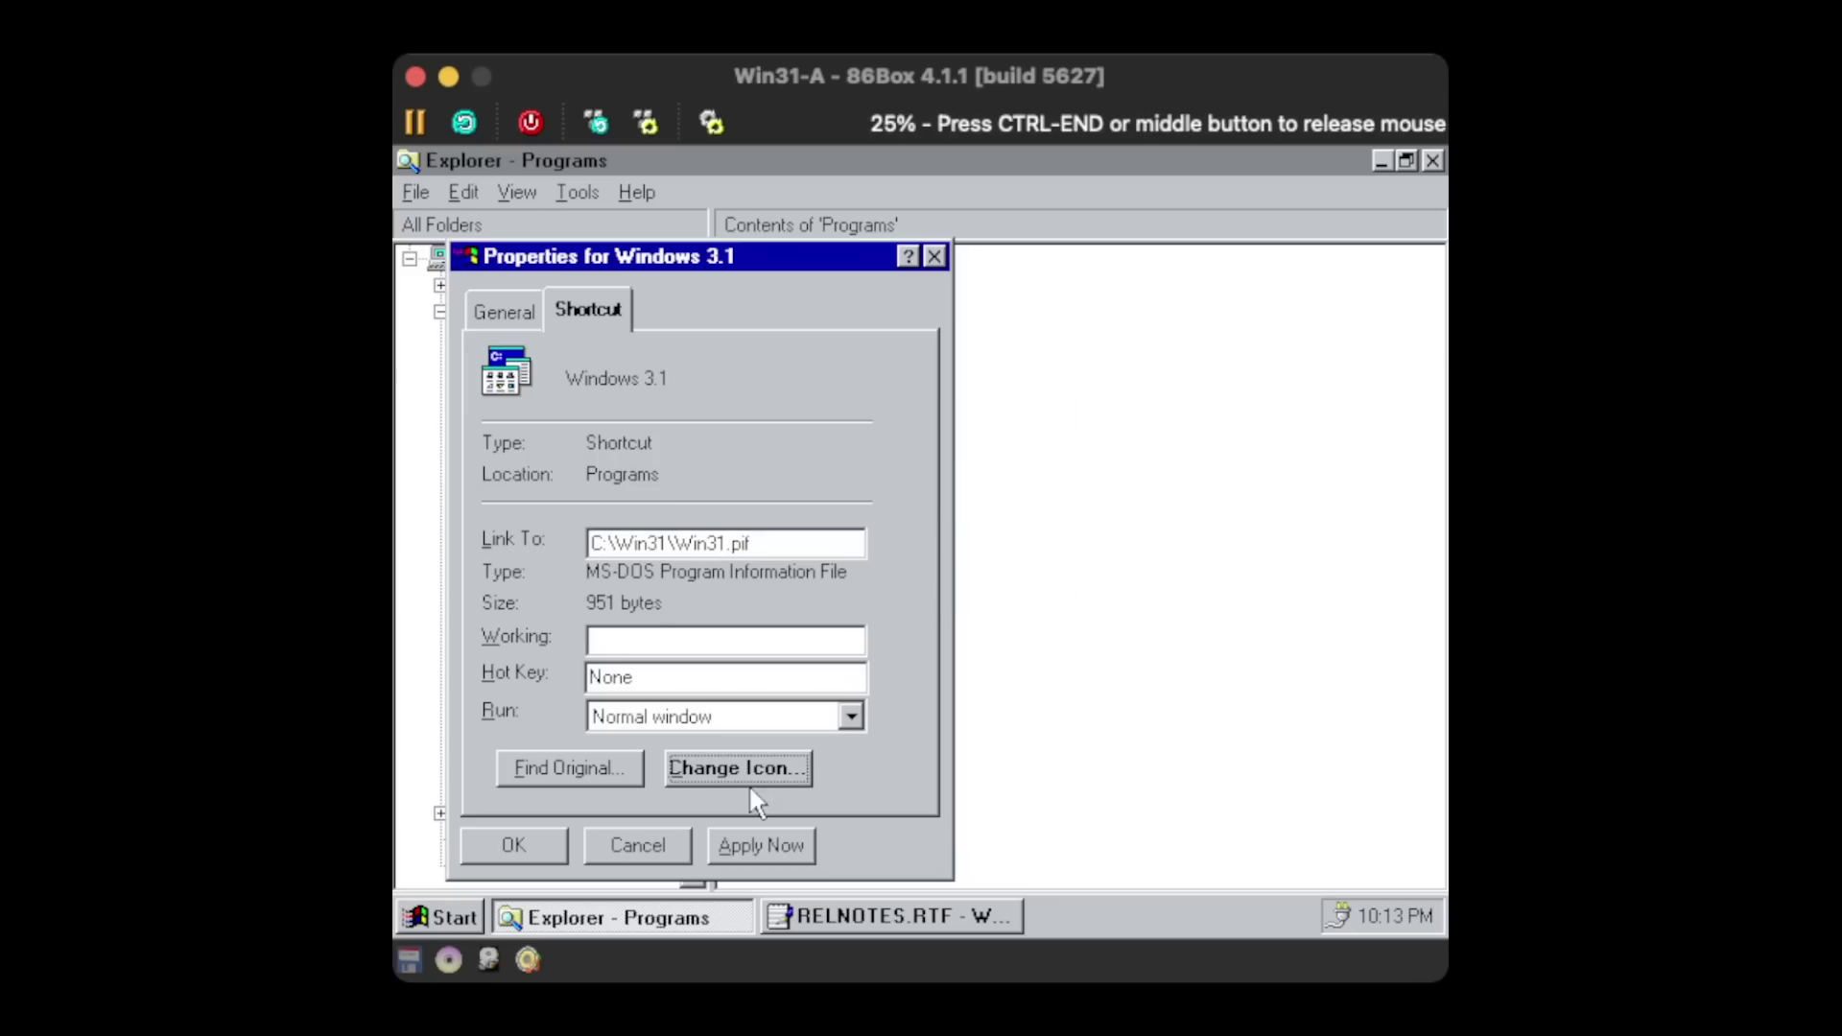
pyautogui.click(516, 844)
pyautogui.click(448, 915)
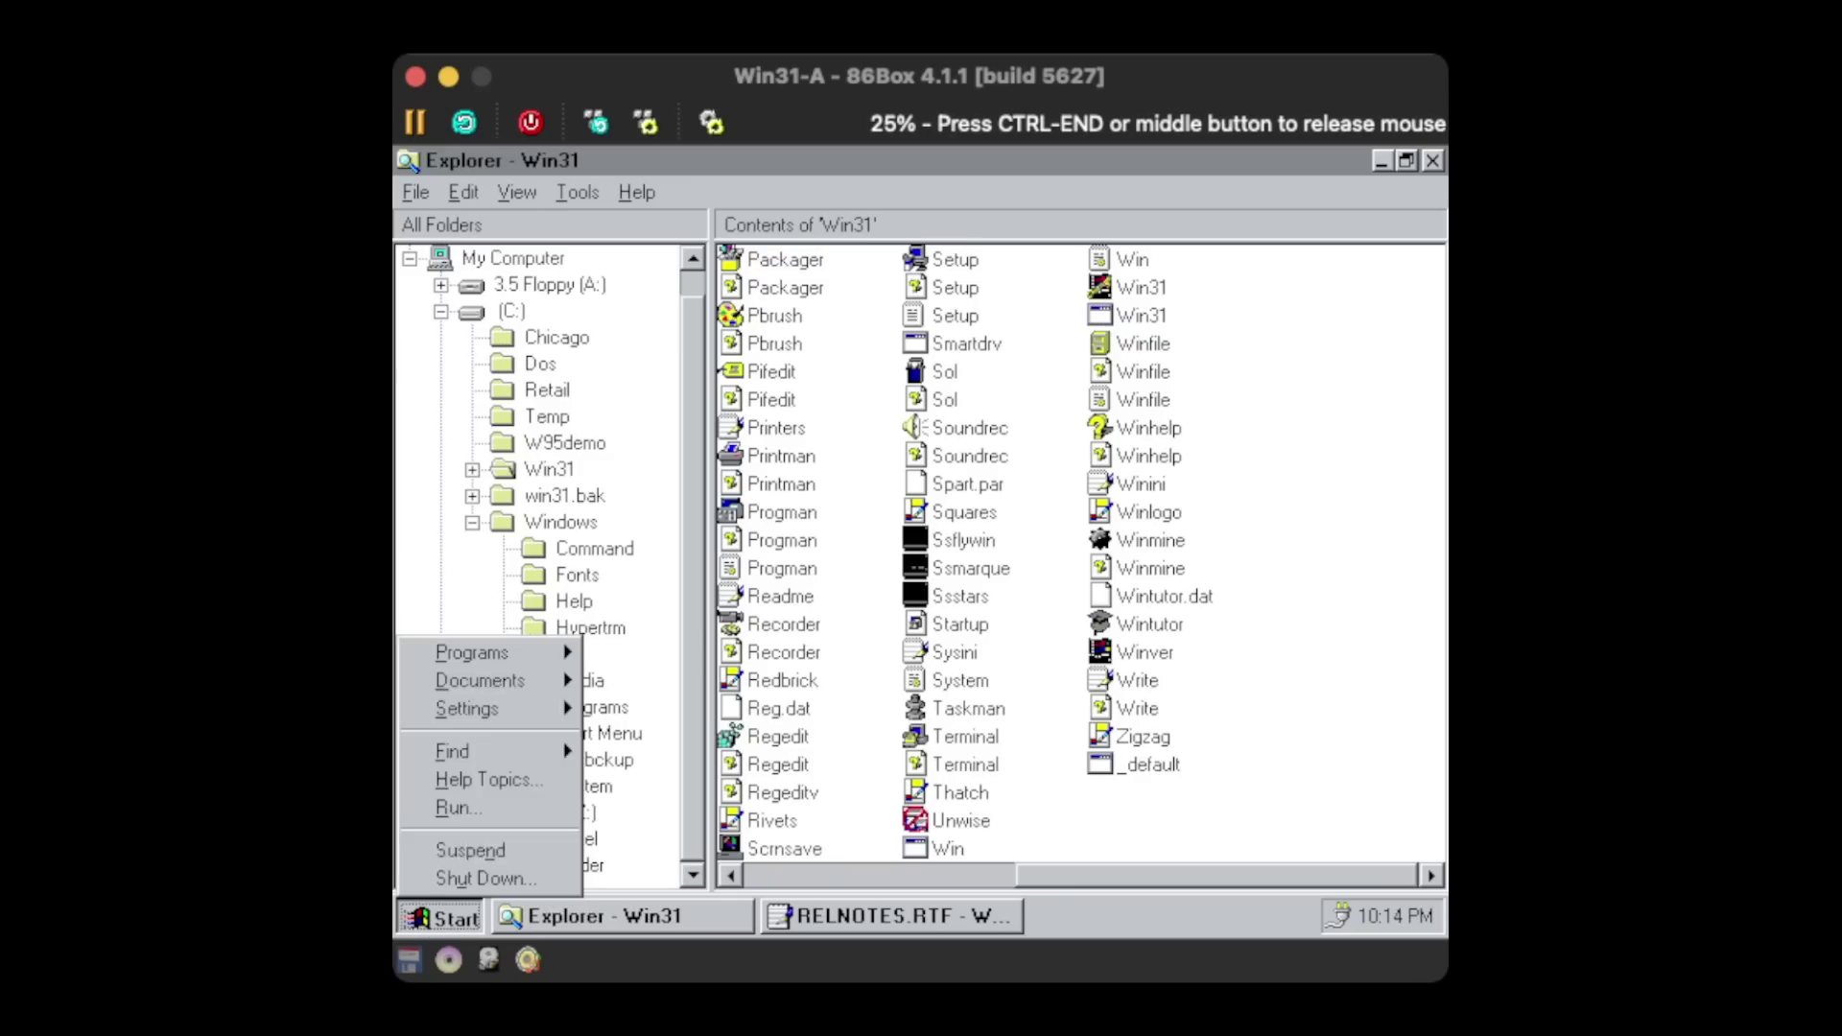
pyautogui.moveTo(472, 654)
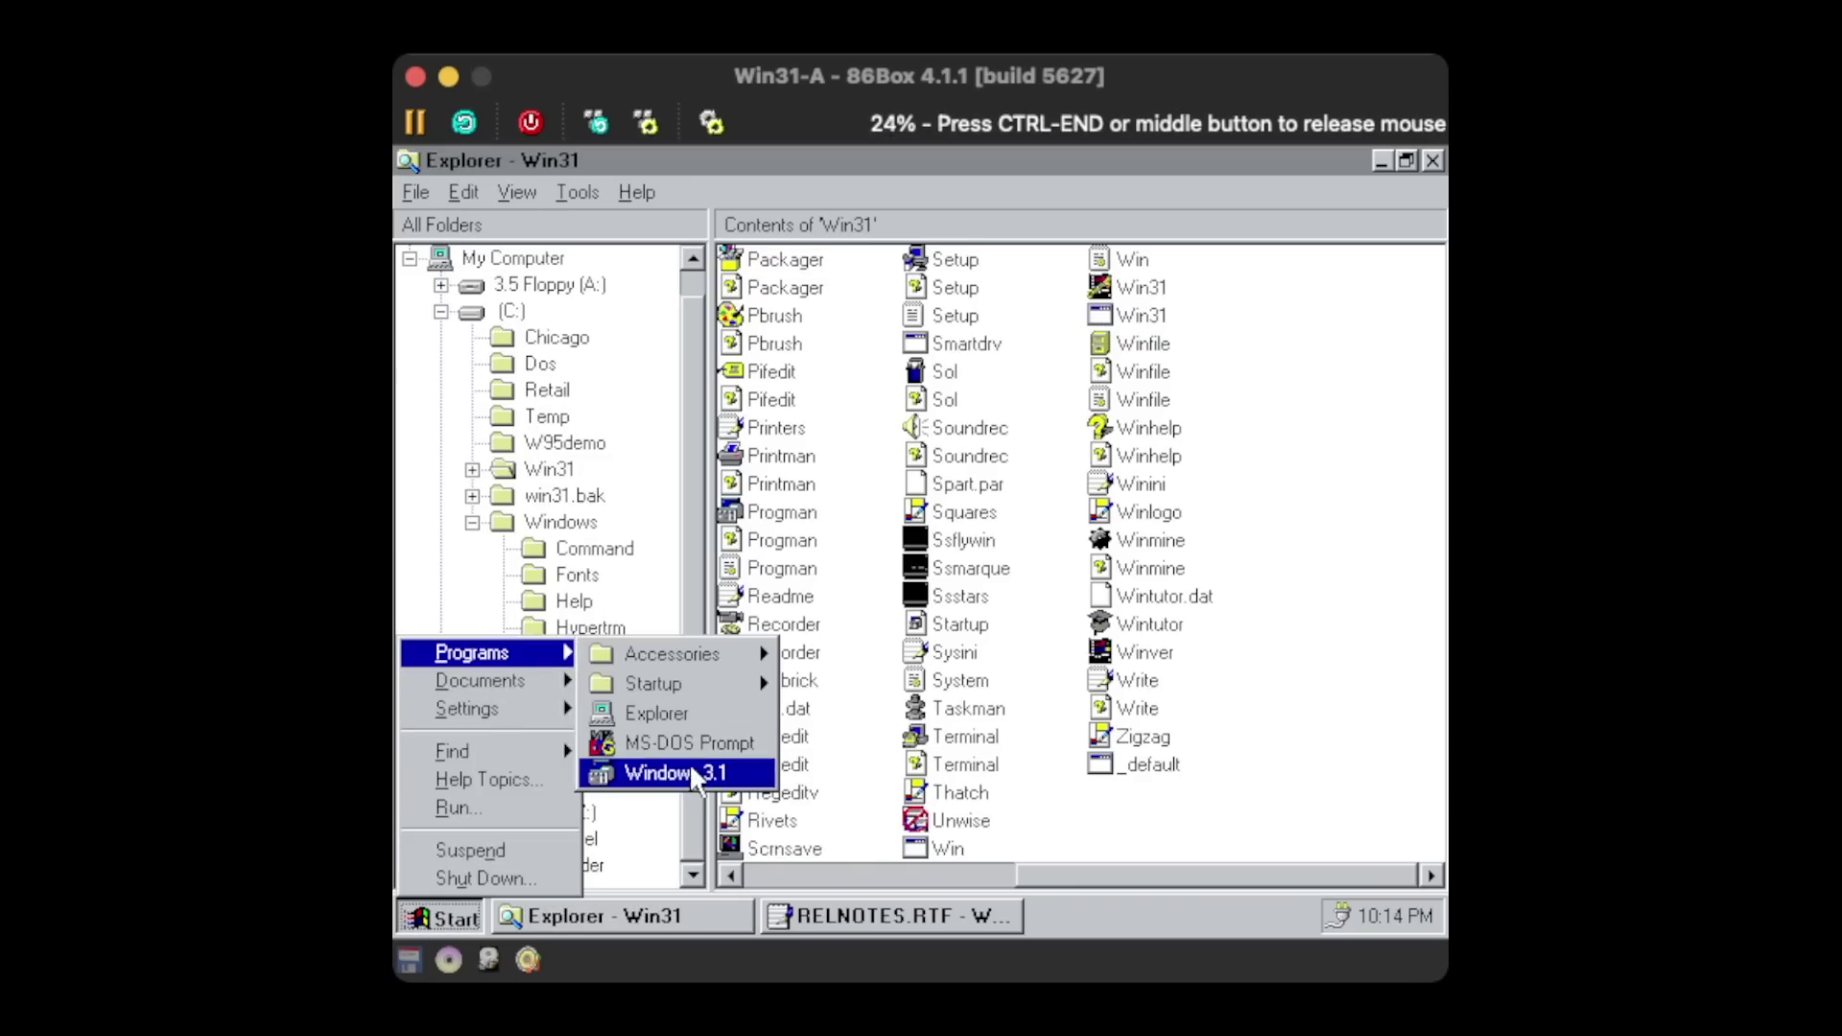
# Launch Windows 3.1 from Programs, try MS-DOS Prompt, and dismiss the system version error.
pyautogui.click(689, 763)
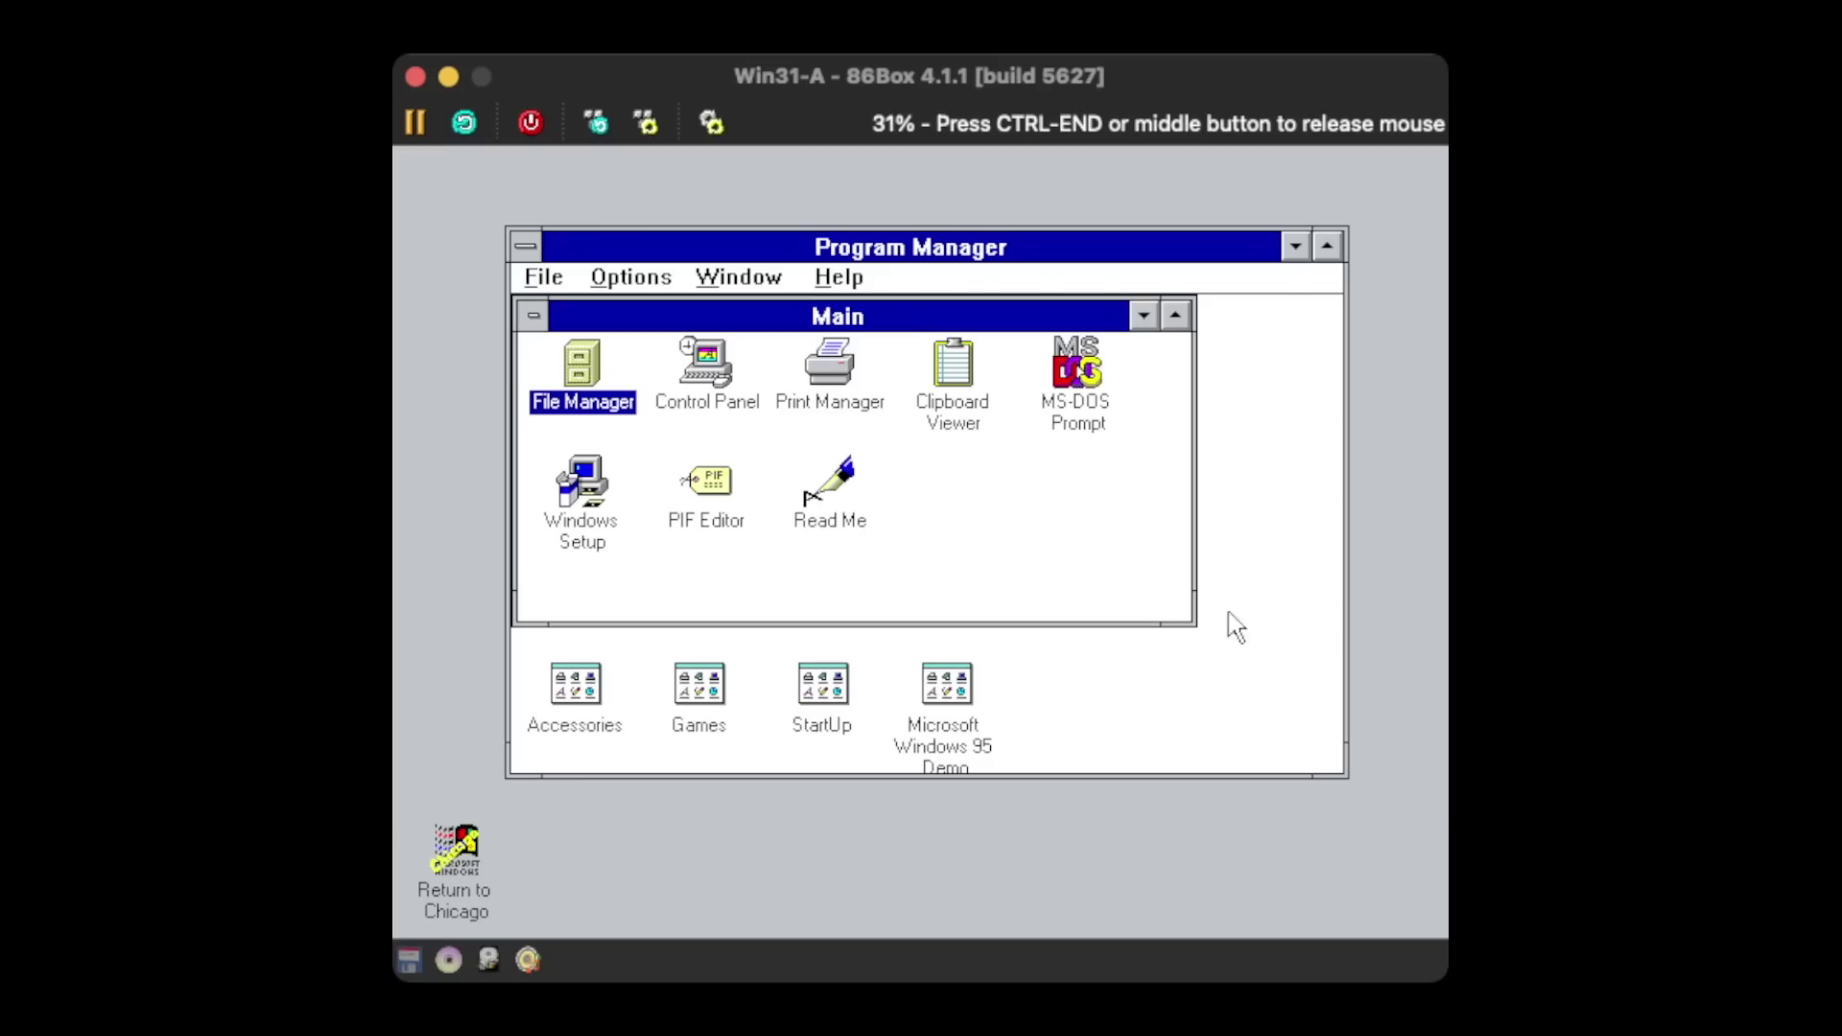
pyautogui.click(1065, 410)
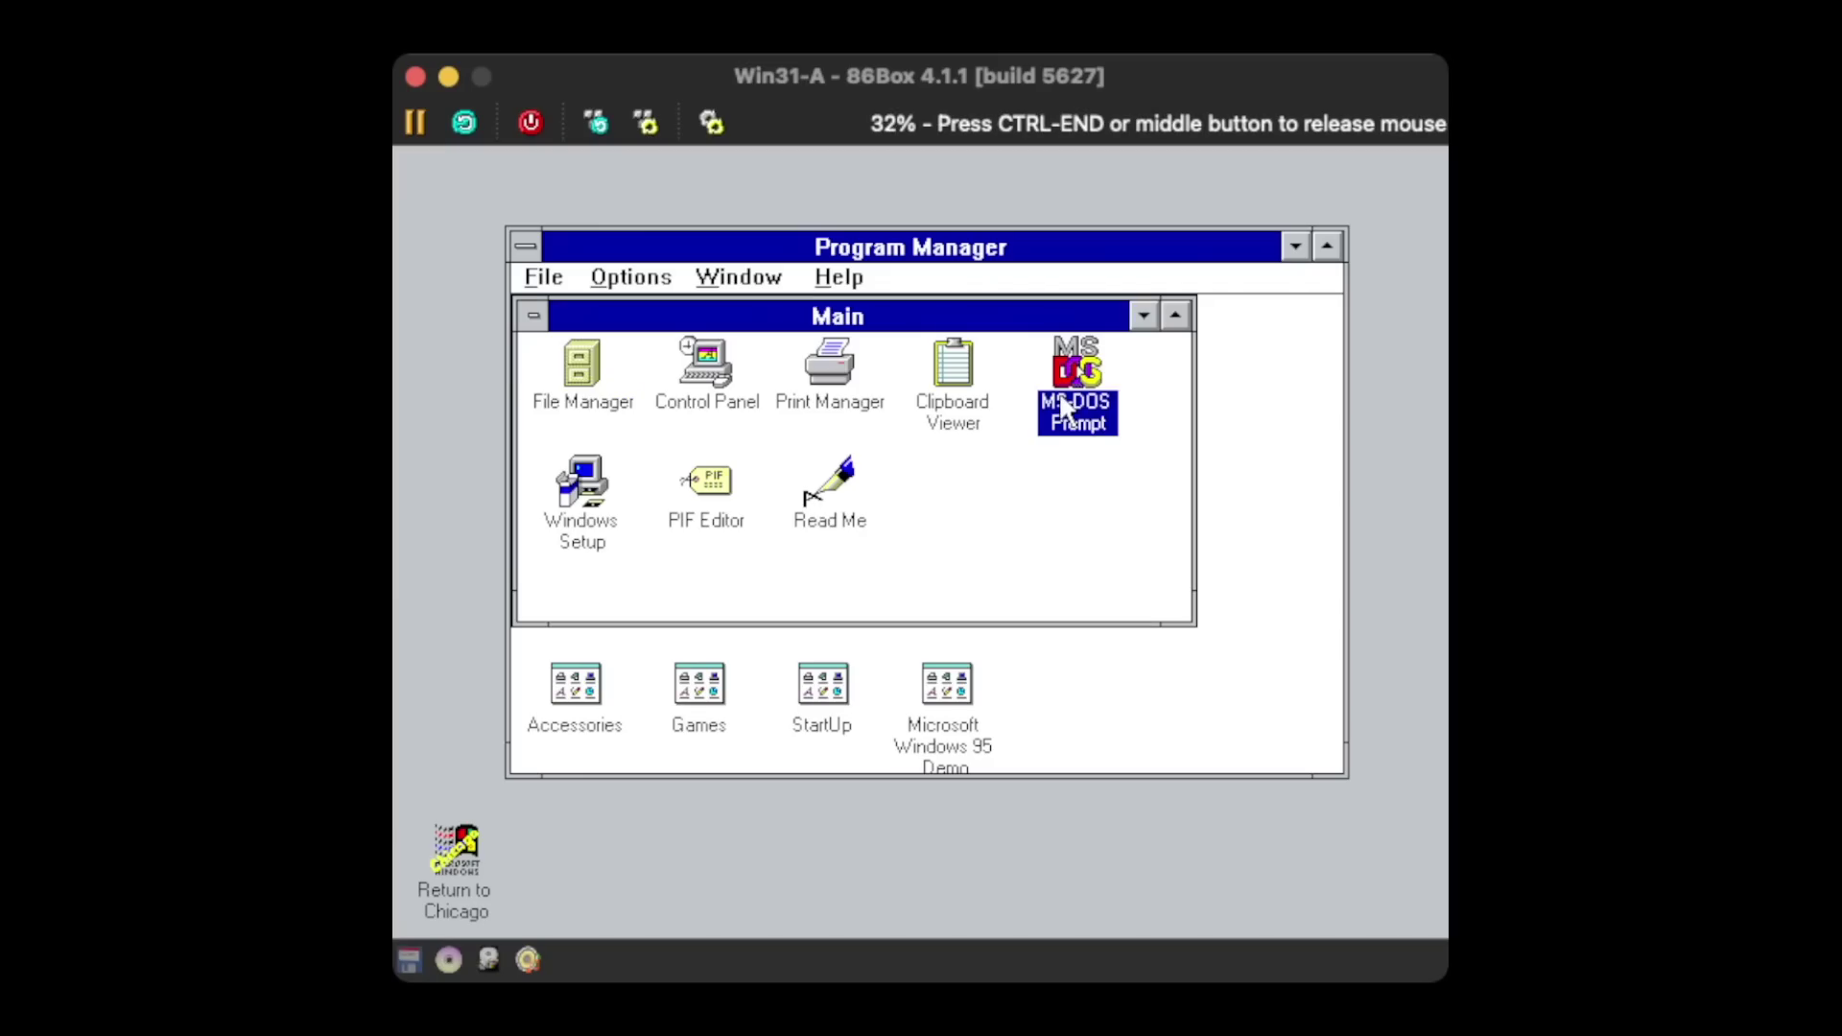
pyautogui.doubleClick(1082, 380)
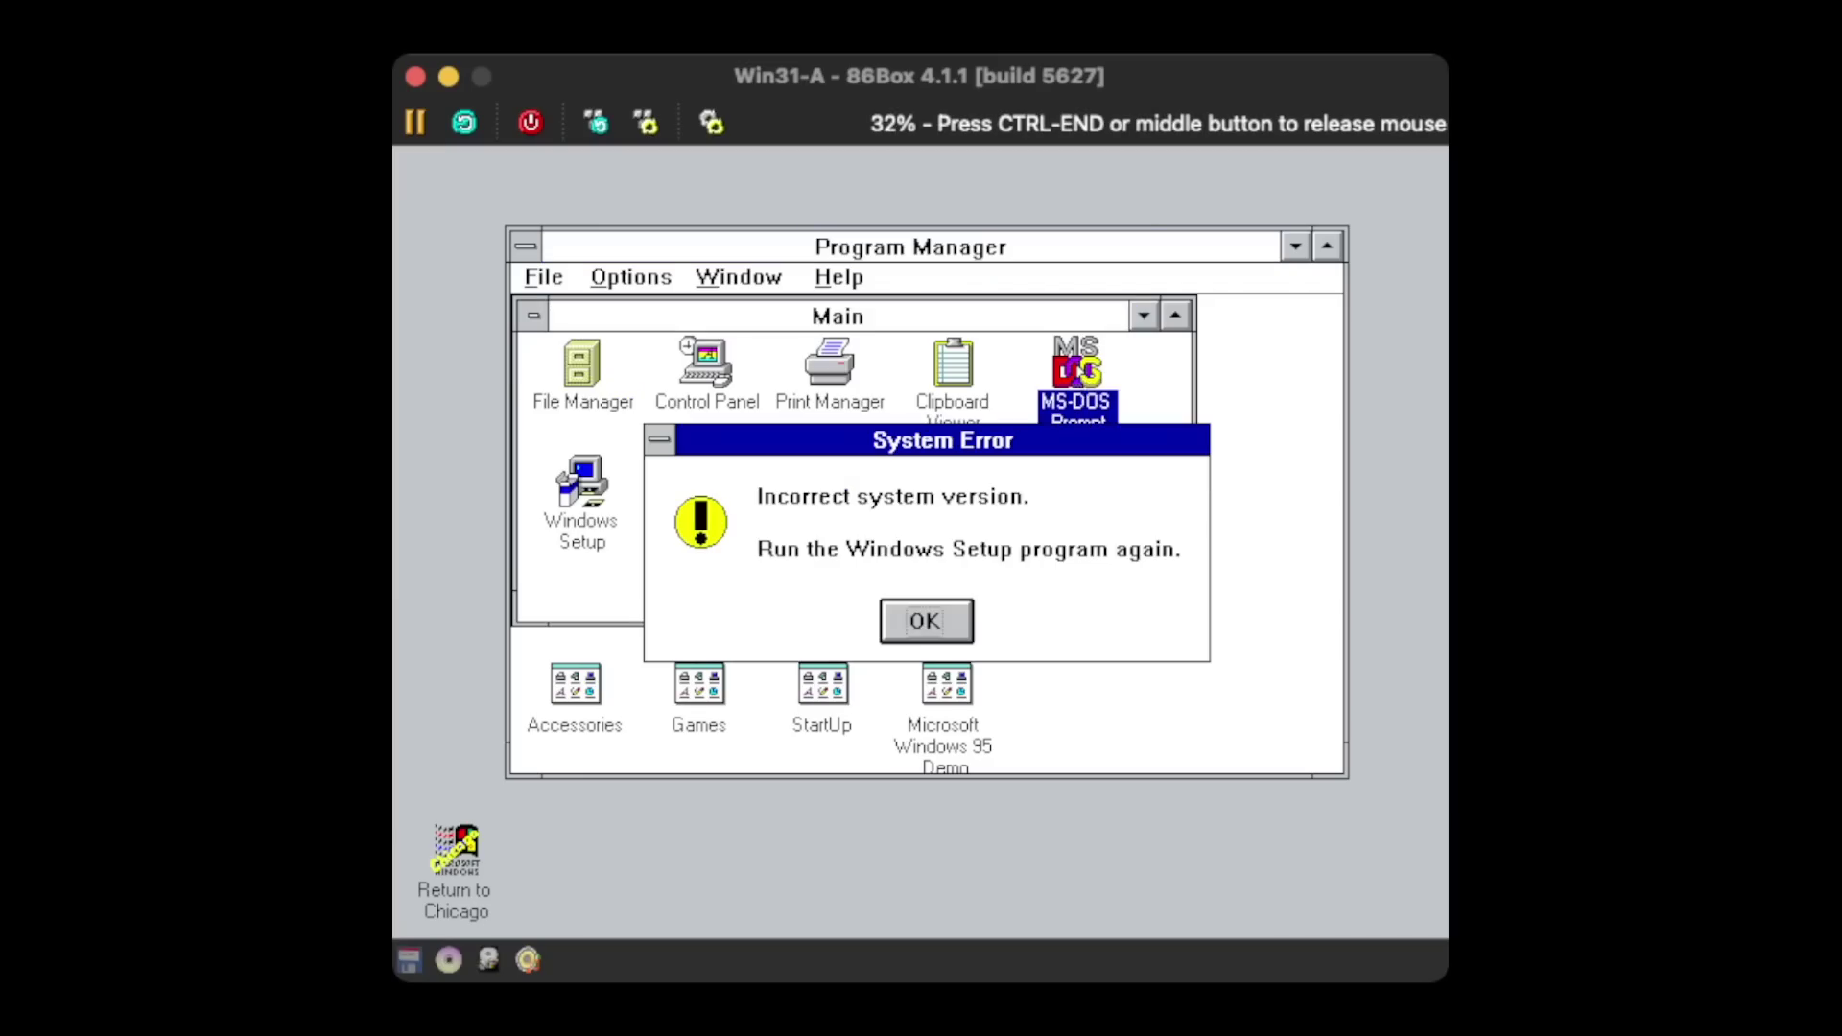
pyautogui.click(969, 627)
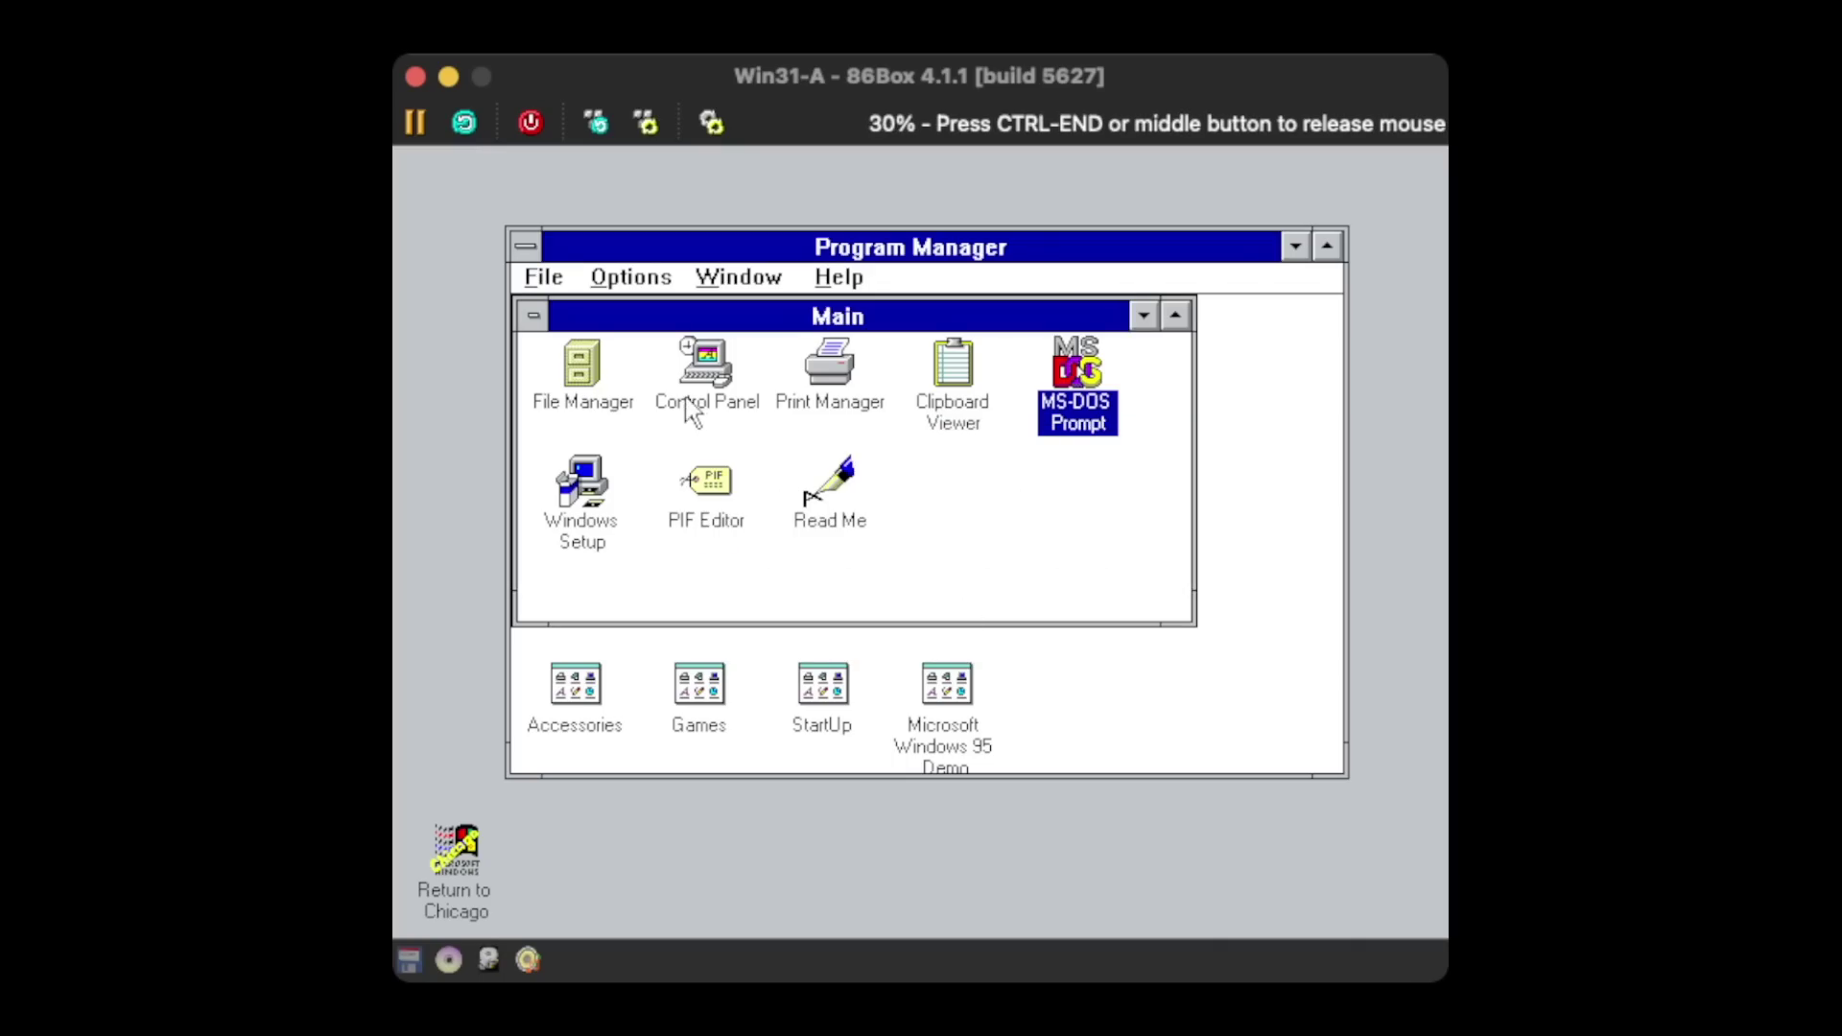
# Run Z:\works20\setup\setup.exe, accepting the default options and destination path.
pyautogui.doubleClick(583, 377)
pyautogui.click(648, 271)
pyautogui.click(530, 413)
pyautogui.click(872, 363)
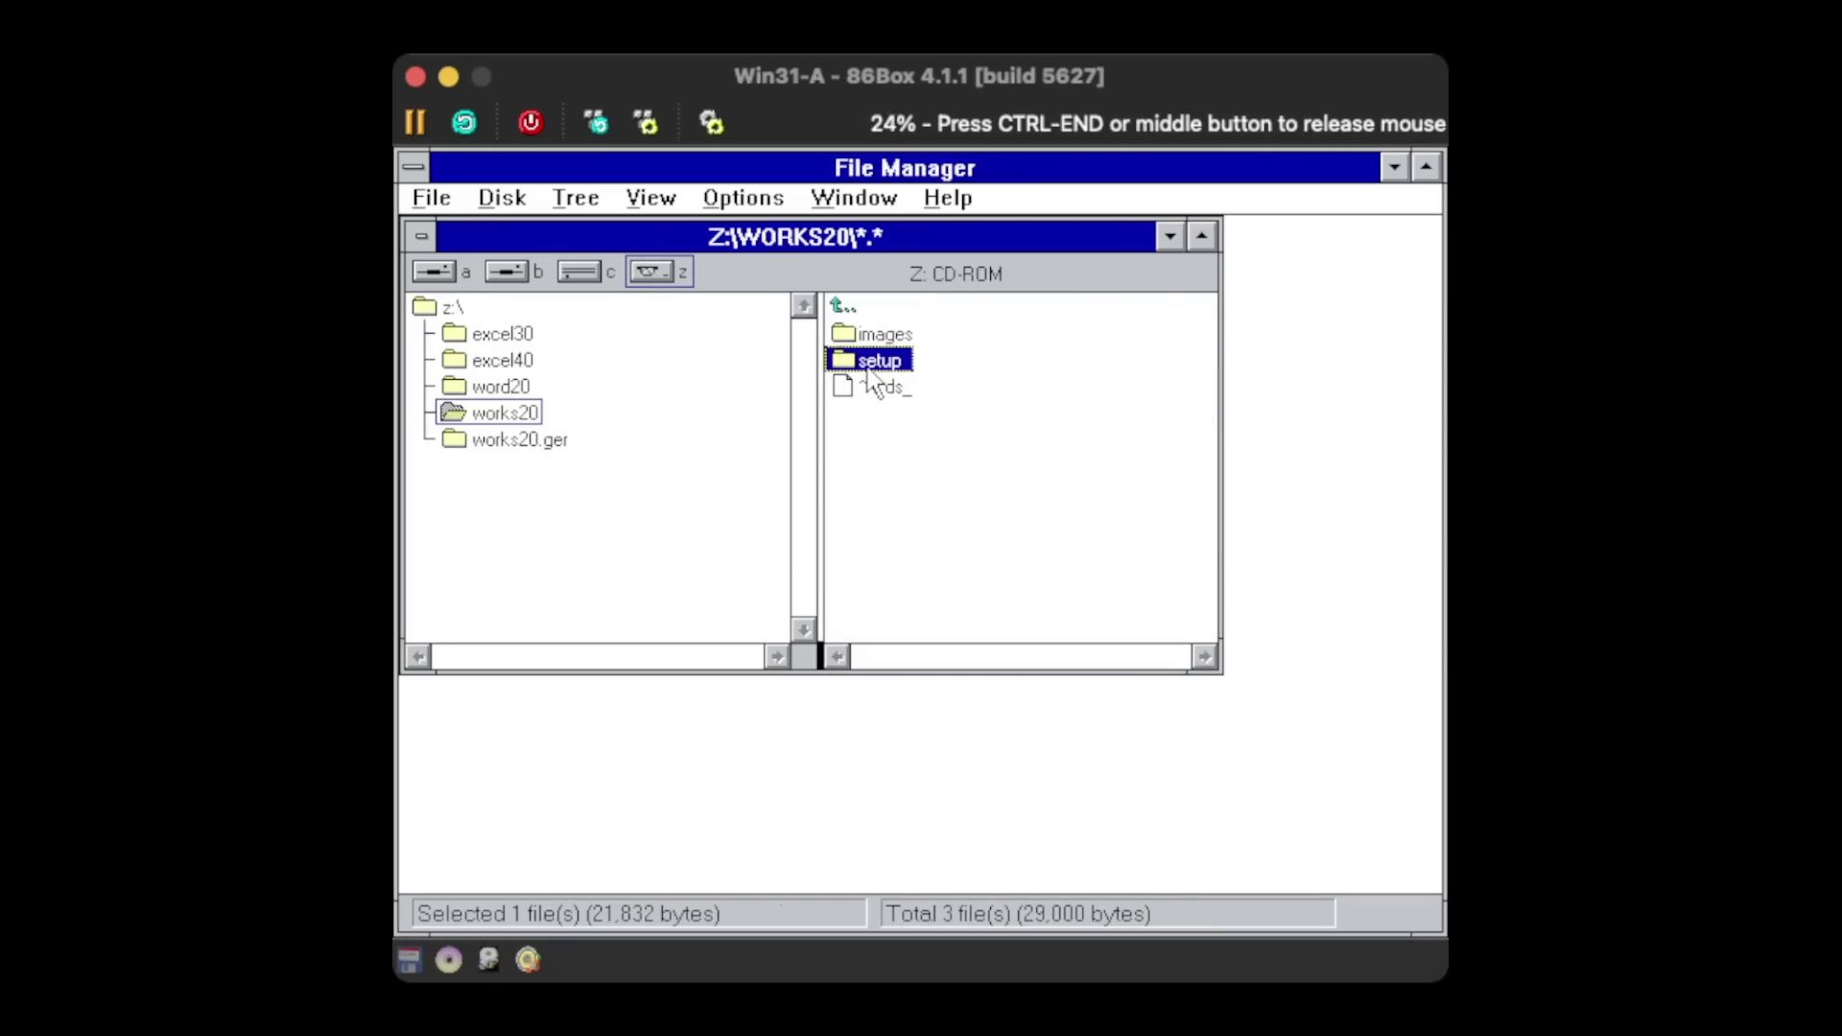
pyautogui.doubleClick(875, 363)
pyautogui.press('s')
pyautogui.press('s')
pyautogui.press('s')
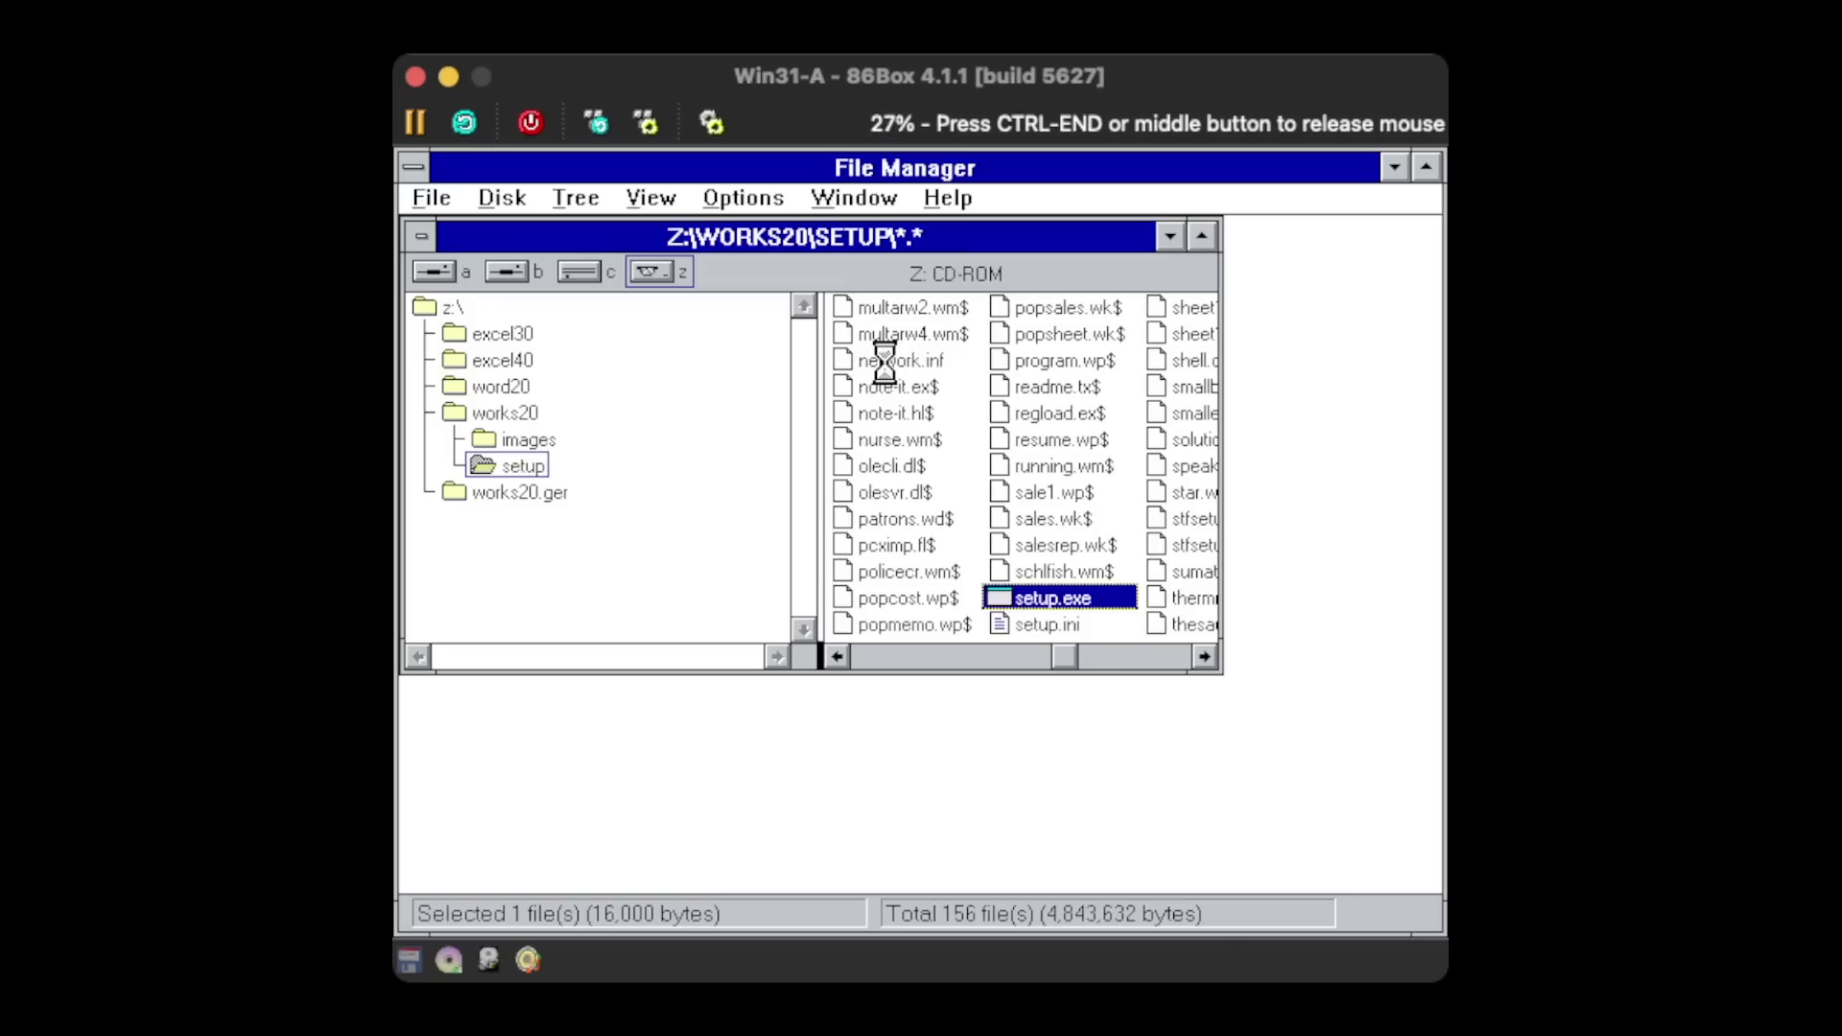
pyautogui.press('Tab')
pyautogui.press('Return')
pyautogui.press('Return')
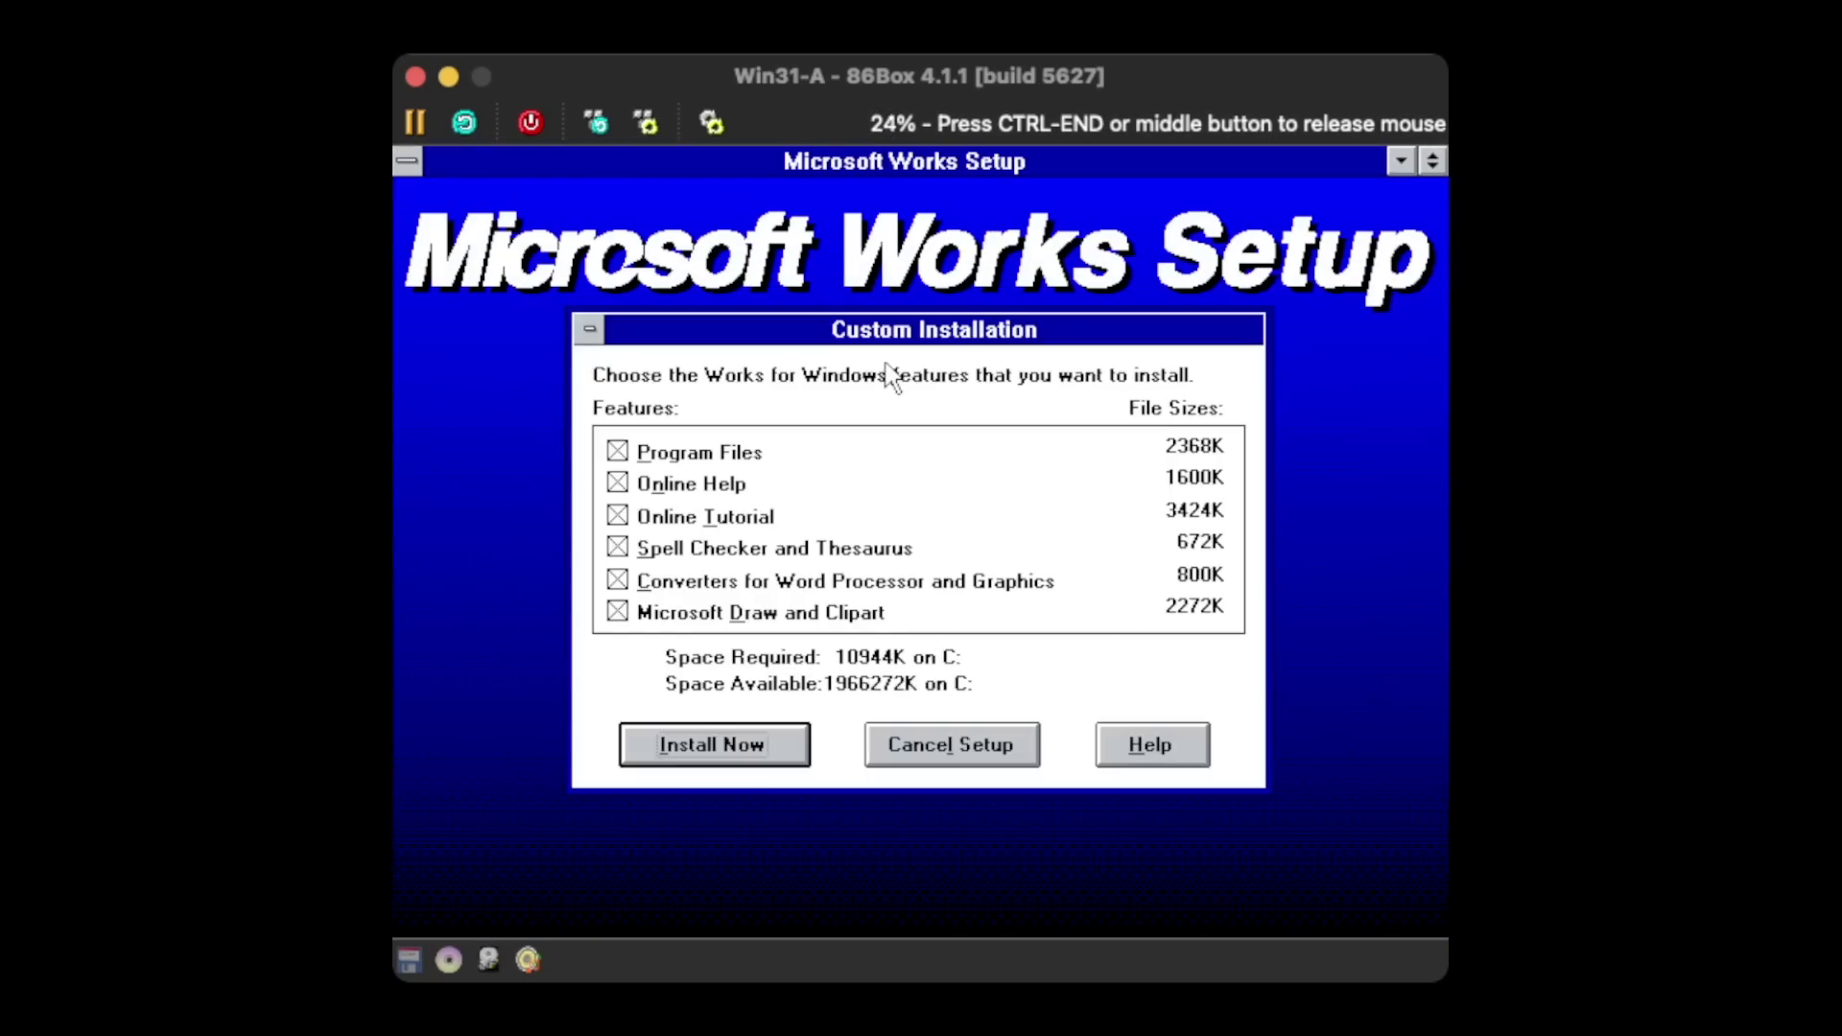
pyautogui.press('Return')
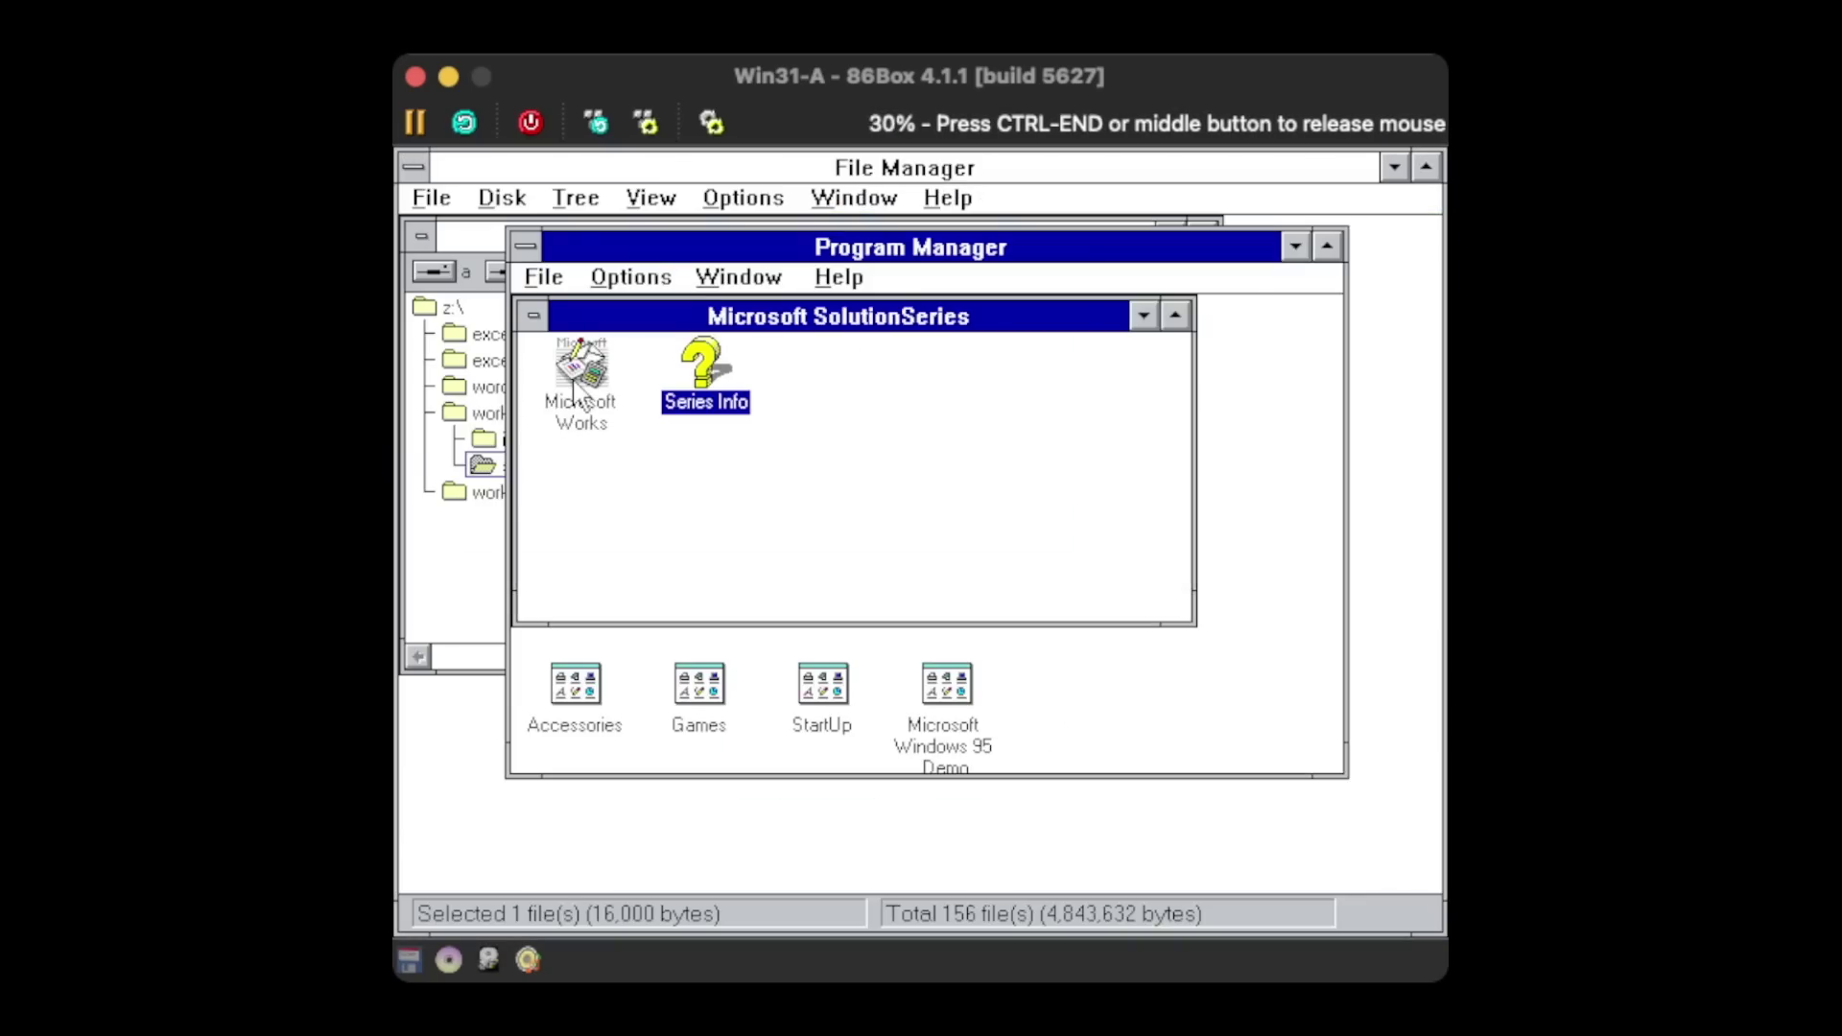
# Launch Microsoft Works and open a blank Word Processor document.
pyautogui.doubleClick(578, 377)
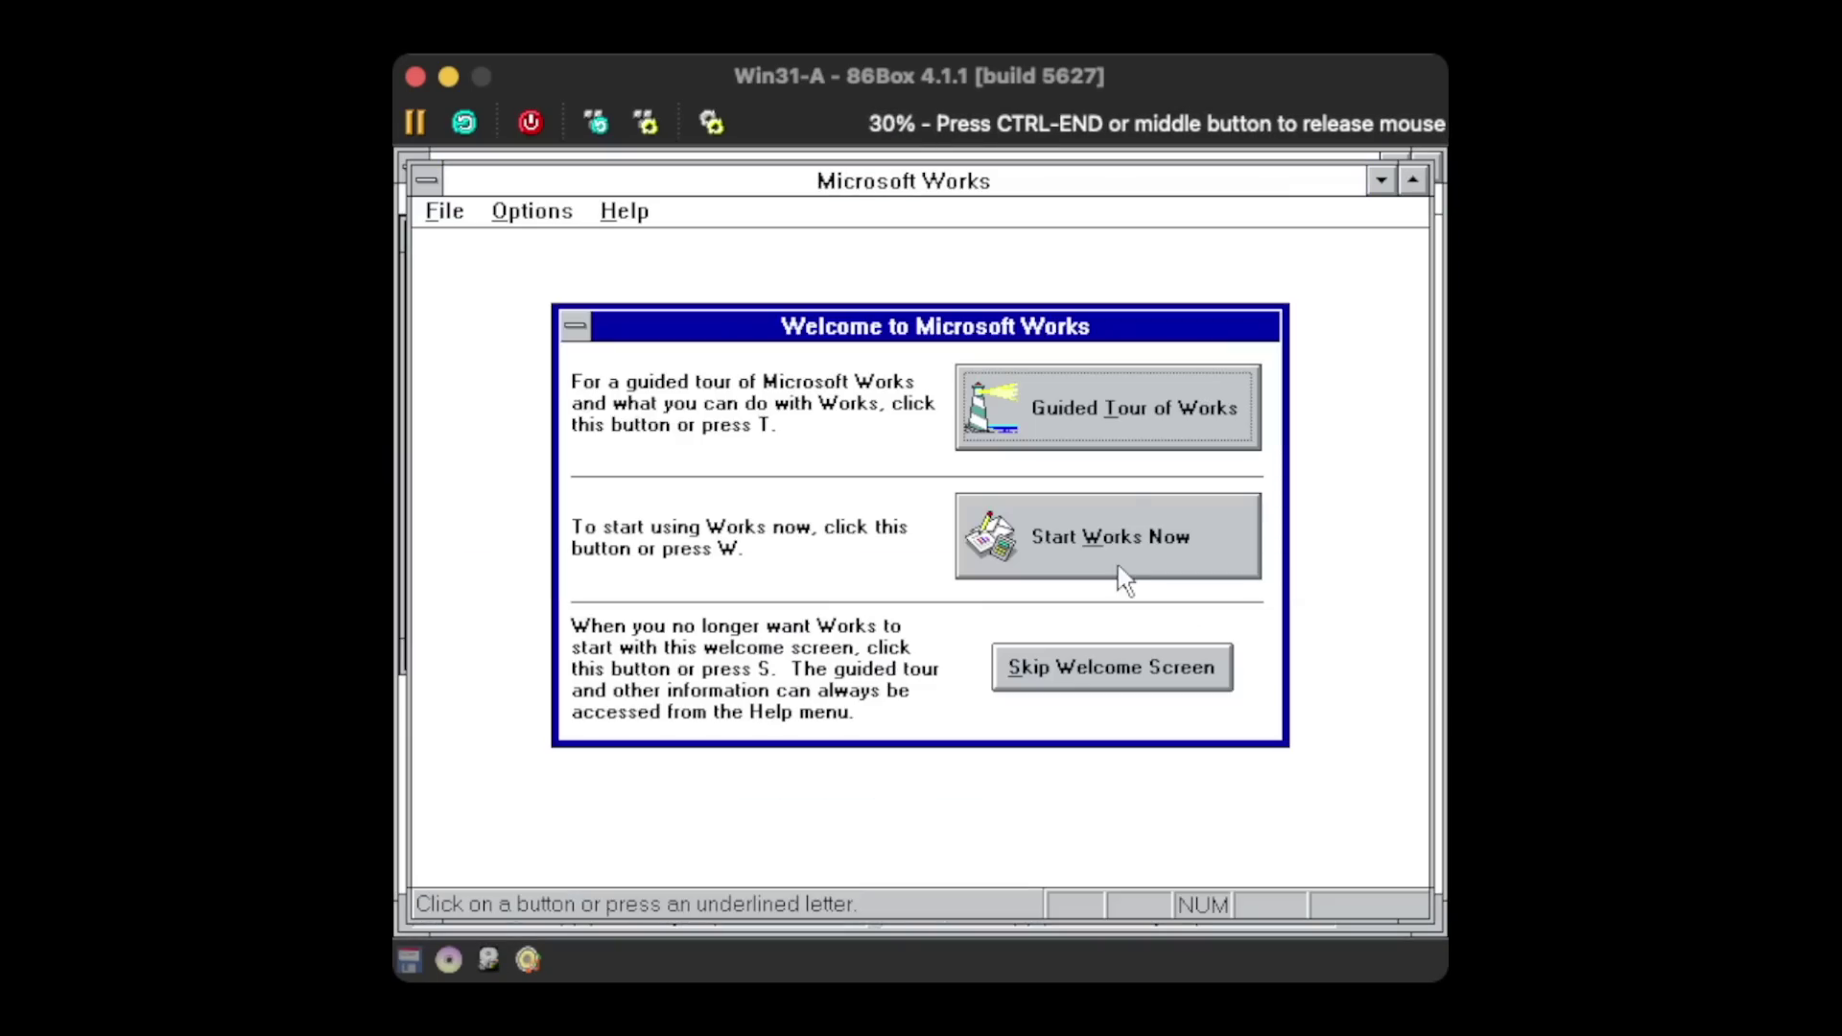
pyautogui.click(1124, 568)
pyautogui.click(583, 507)
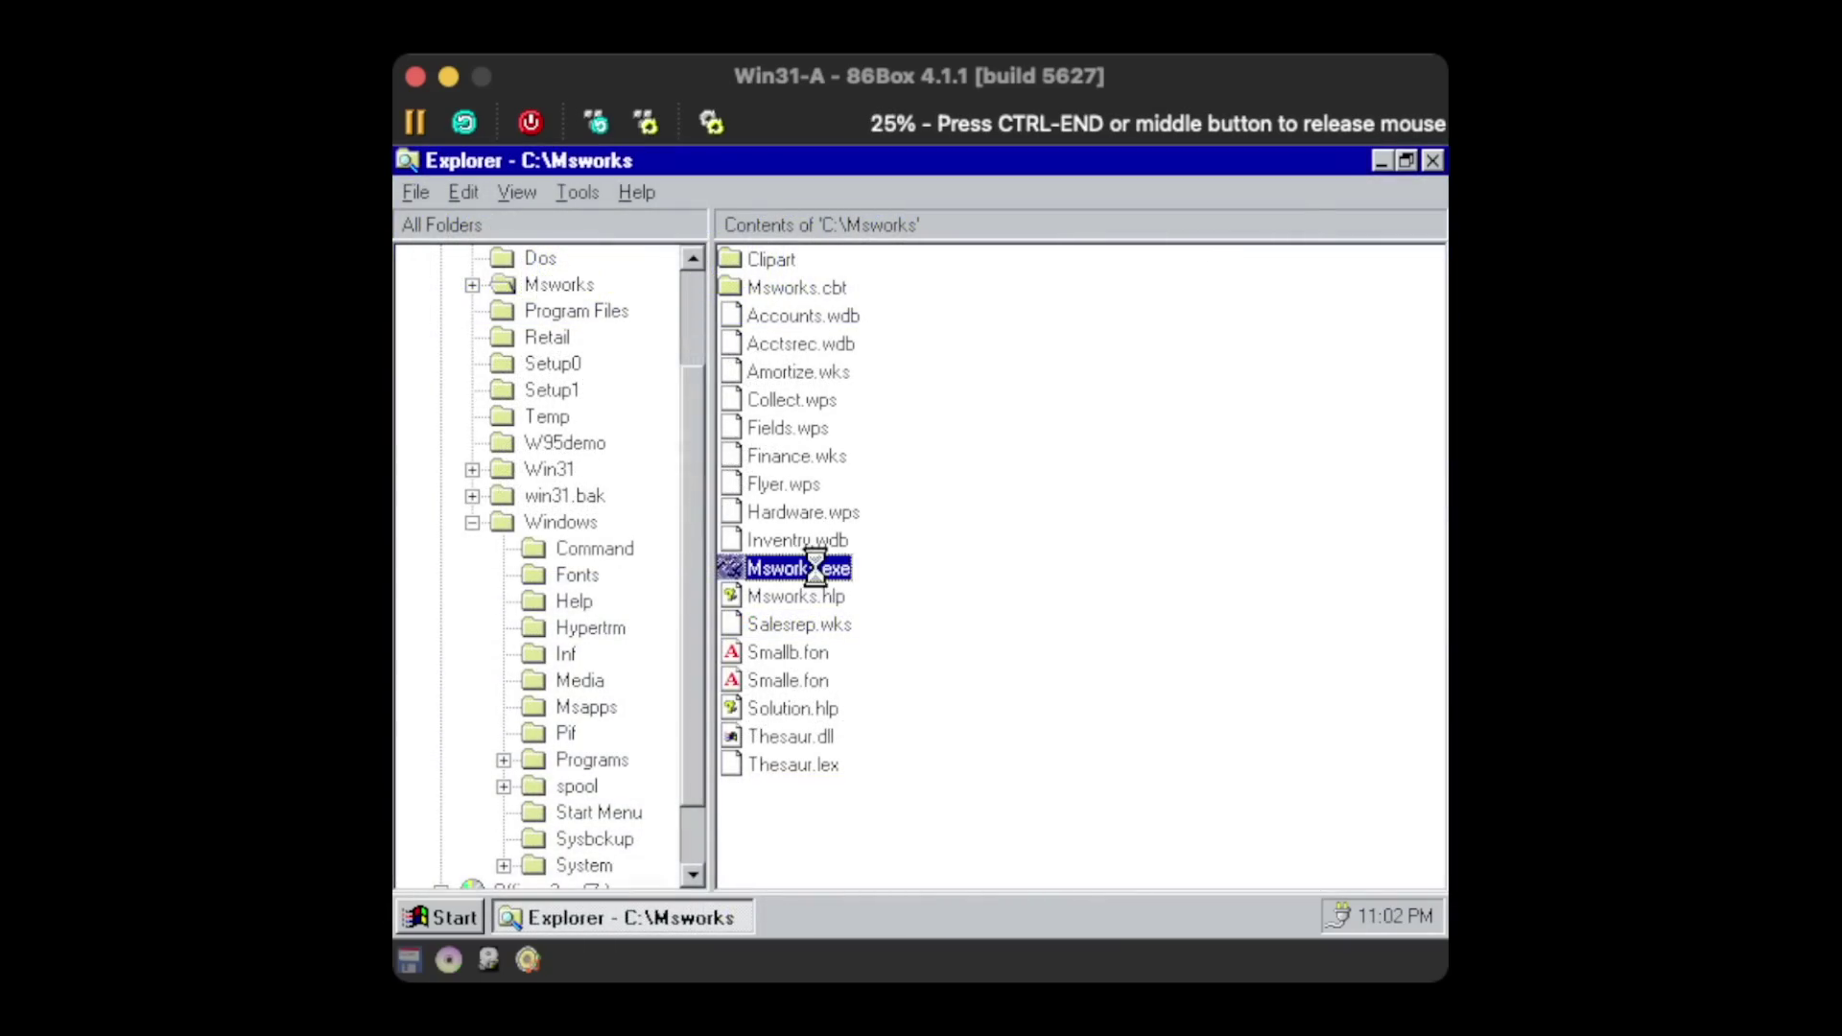
# Run Msworks.exe from C:\Msworks, skip the welcome screen, and open a blank Word1 document.
pyautogui.doubleClick(814, 573)
pyautogui.click(1076, 674)
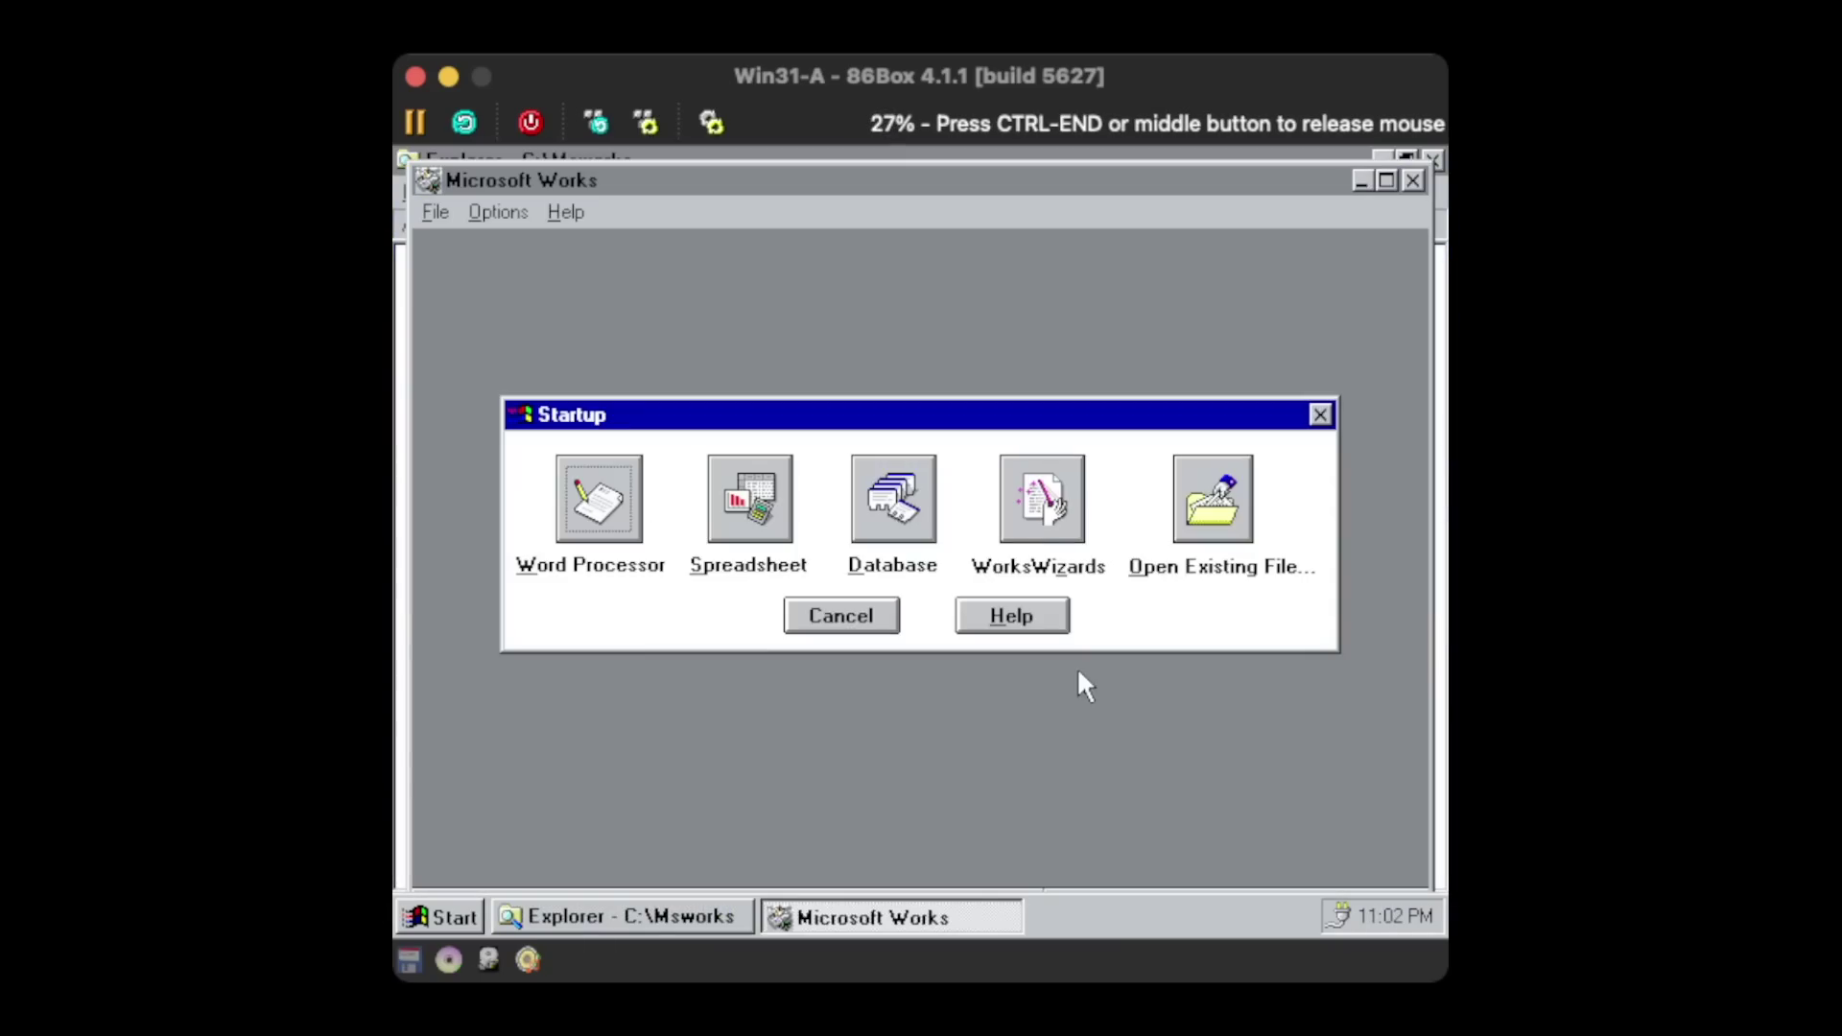
pyautogui.click(598, 498)
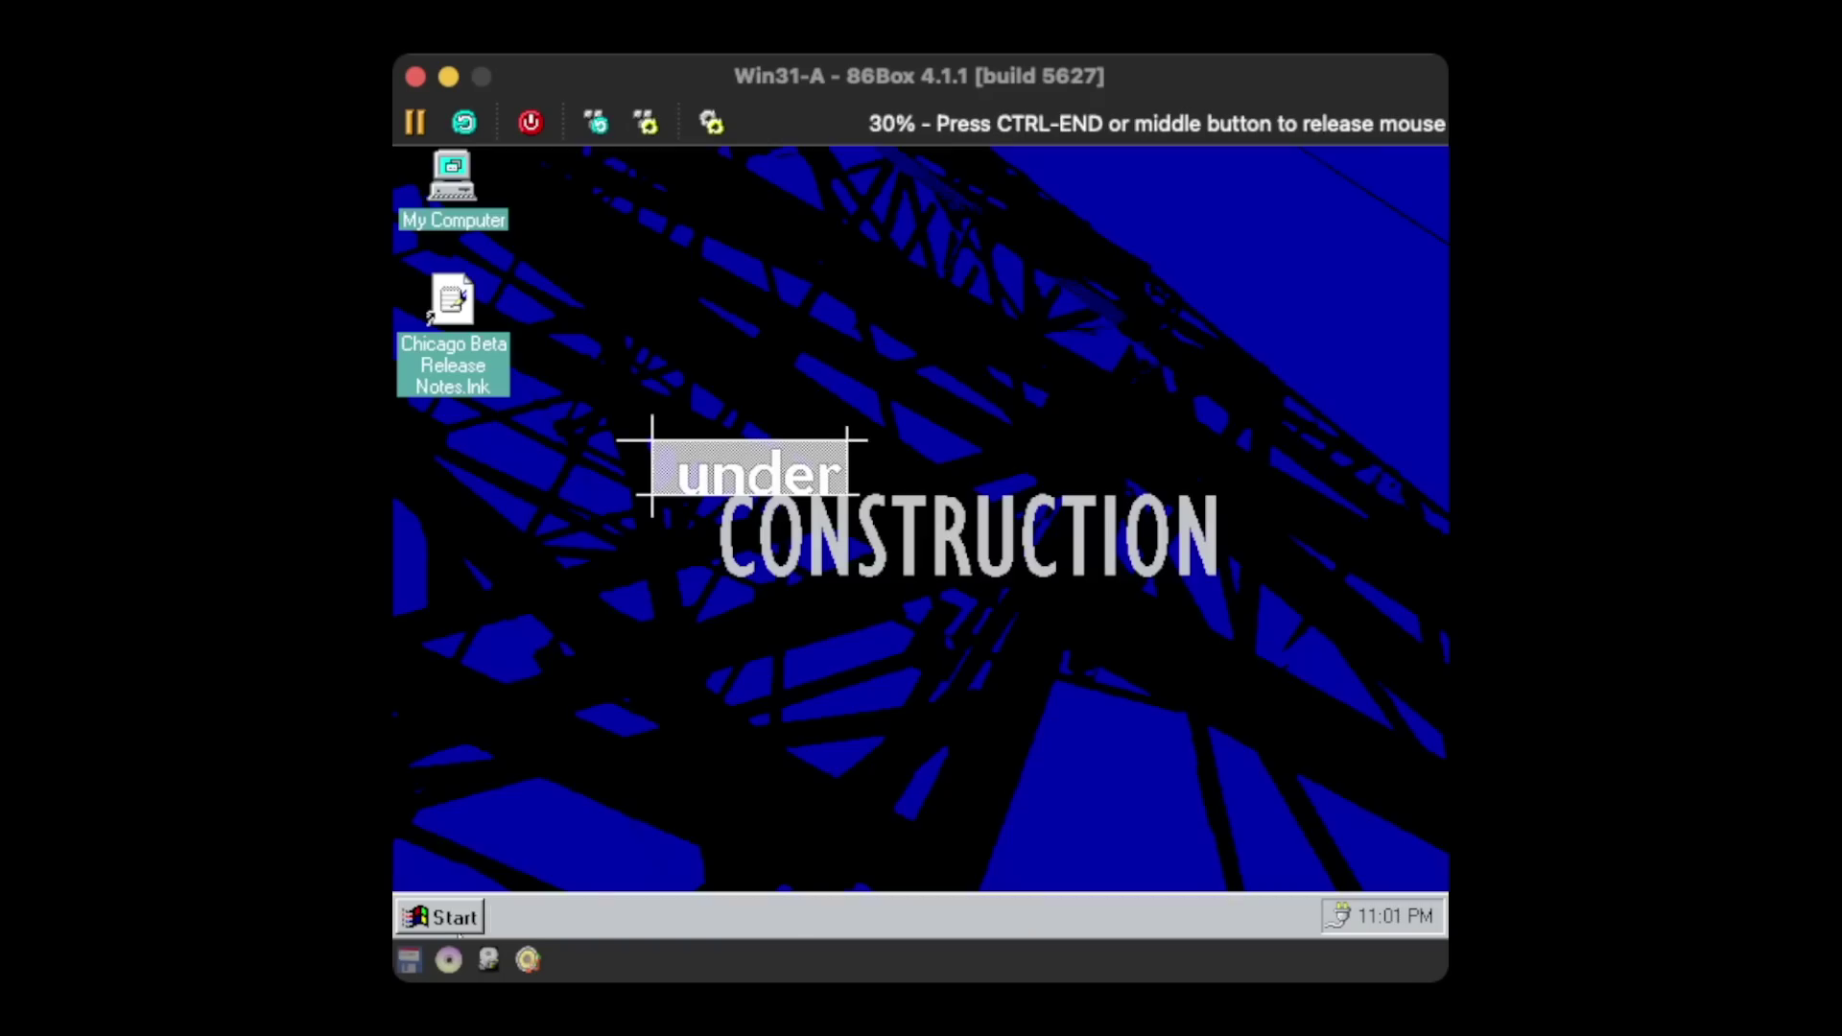
pyautogui.click(442, 916)
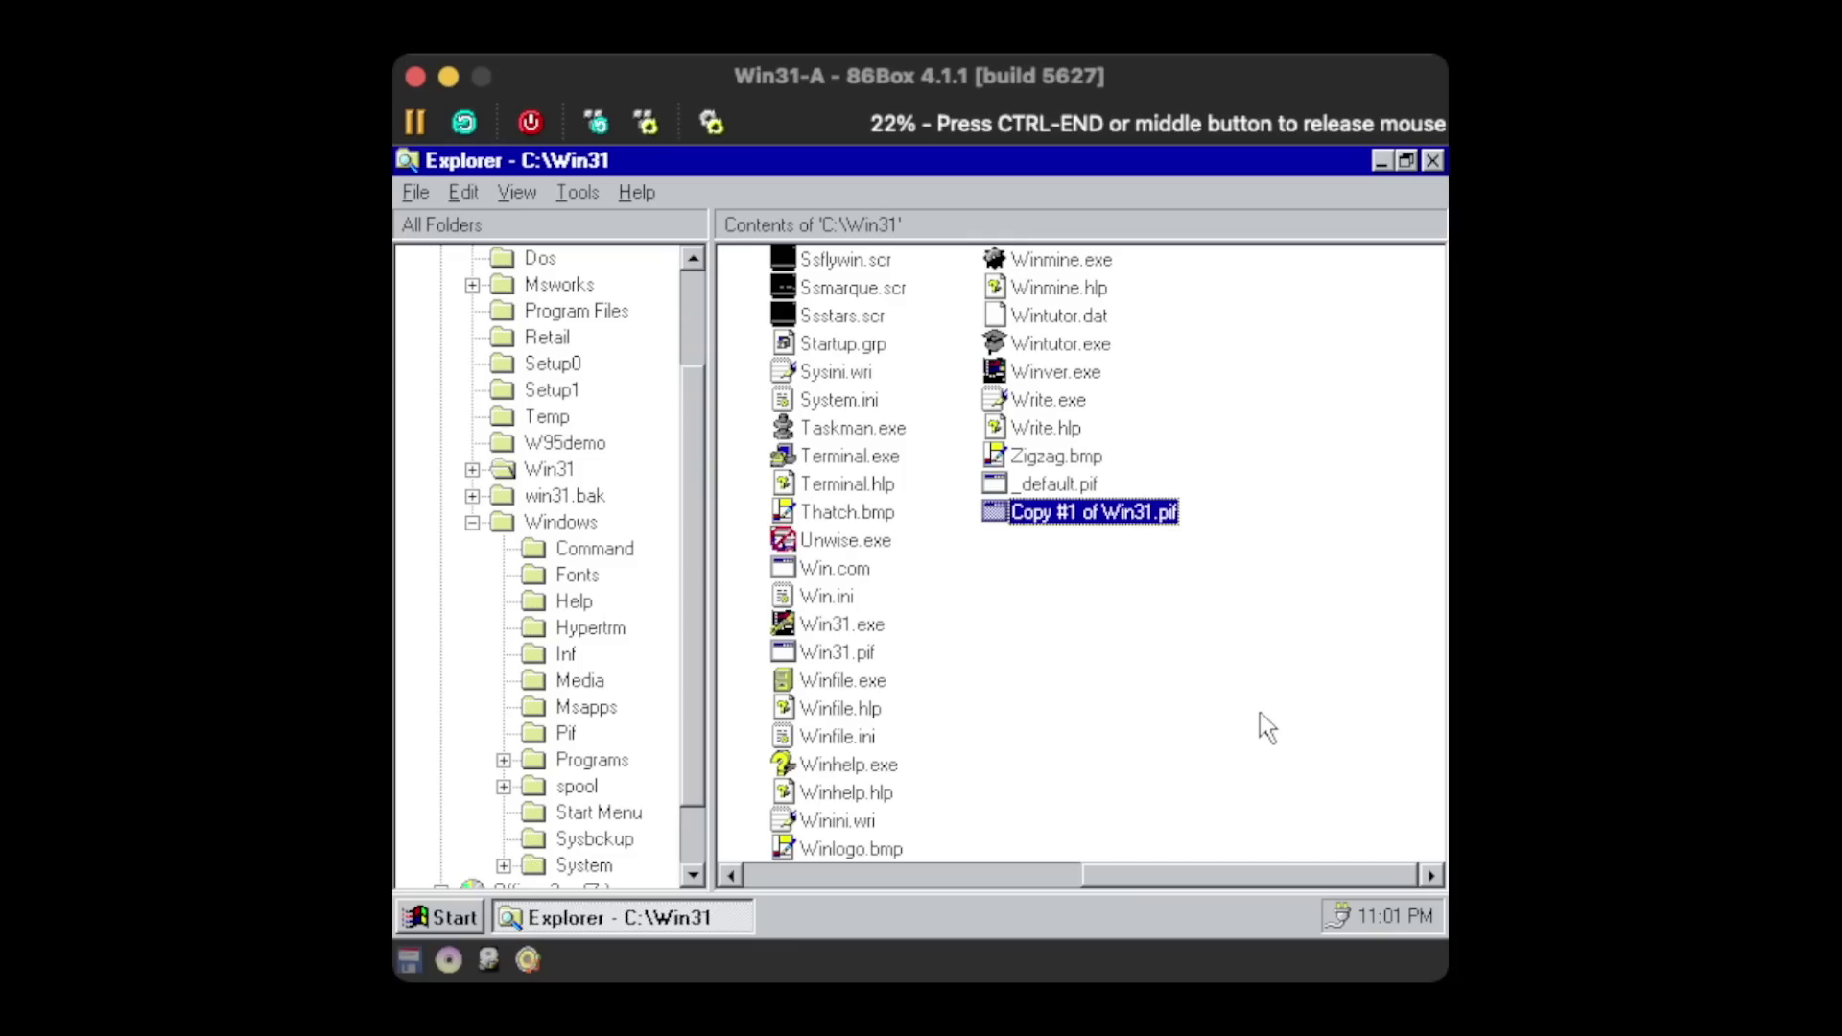
# Rename Copy #1 of Win31.pif to msworks.pif.
pyautogui.rightClick(1076, 518)
pyautogui.click(1168, 697)
pyautogui.press('Left')
pyautogui.press('Left')
pyautogui.press('Left')
pyautogui.hotkey('shift', 'Home')
pyautogui.write('msworks')
pyautogui.press('Return')
# Append C:\MSWORKS\MSWORKS.EXE to the msworks.pif command line in its Program properties.
pyautogui.rightClick(1073, 526)
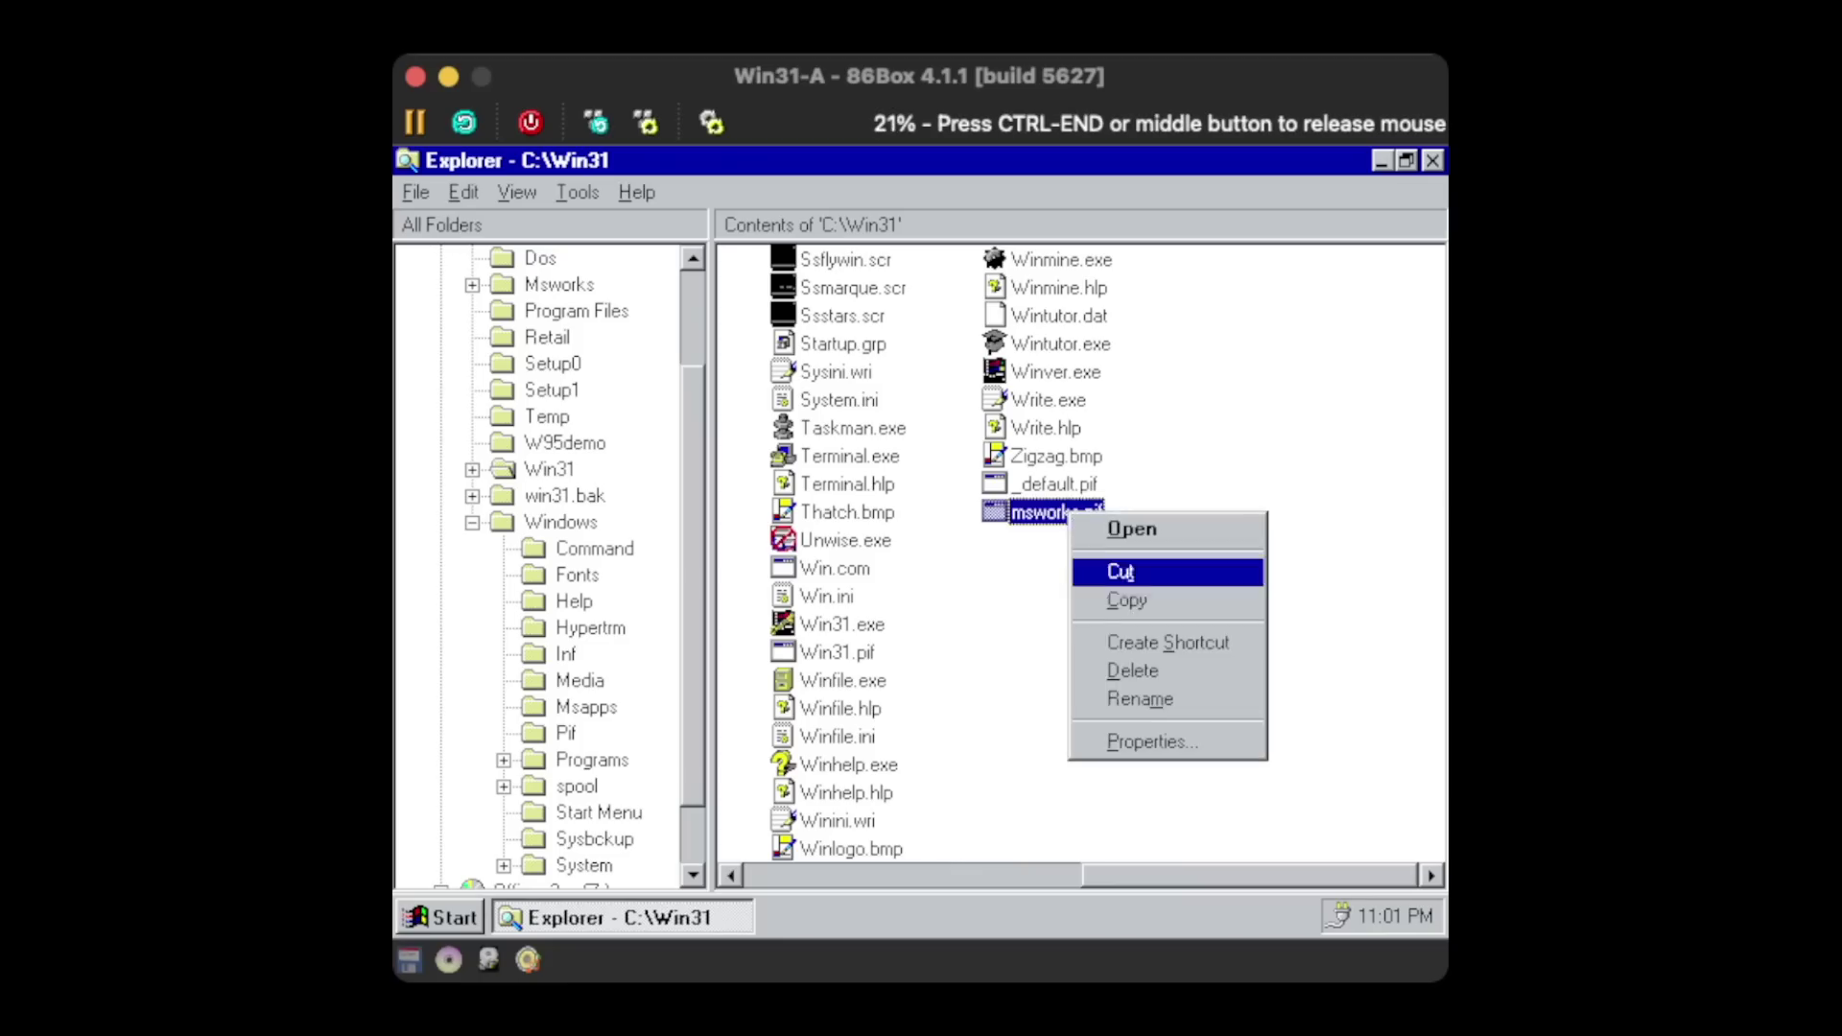
pyautogui.click(1137, 740)
pyautogui.click(636, 264)
pyautogui.click(920, 397)
pyautogui.write('C>')
pyautogui.press('BackSpace')
pyautogui.write(':\\MSWORKS\\MSWORKS.EXE')
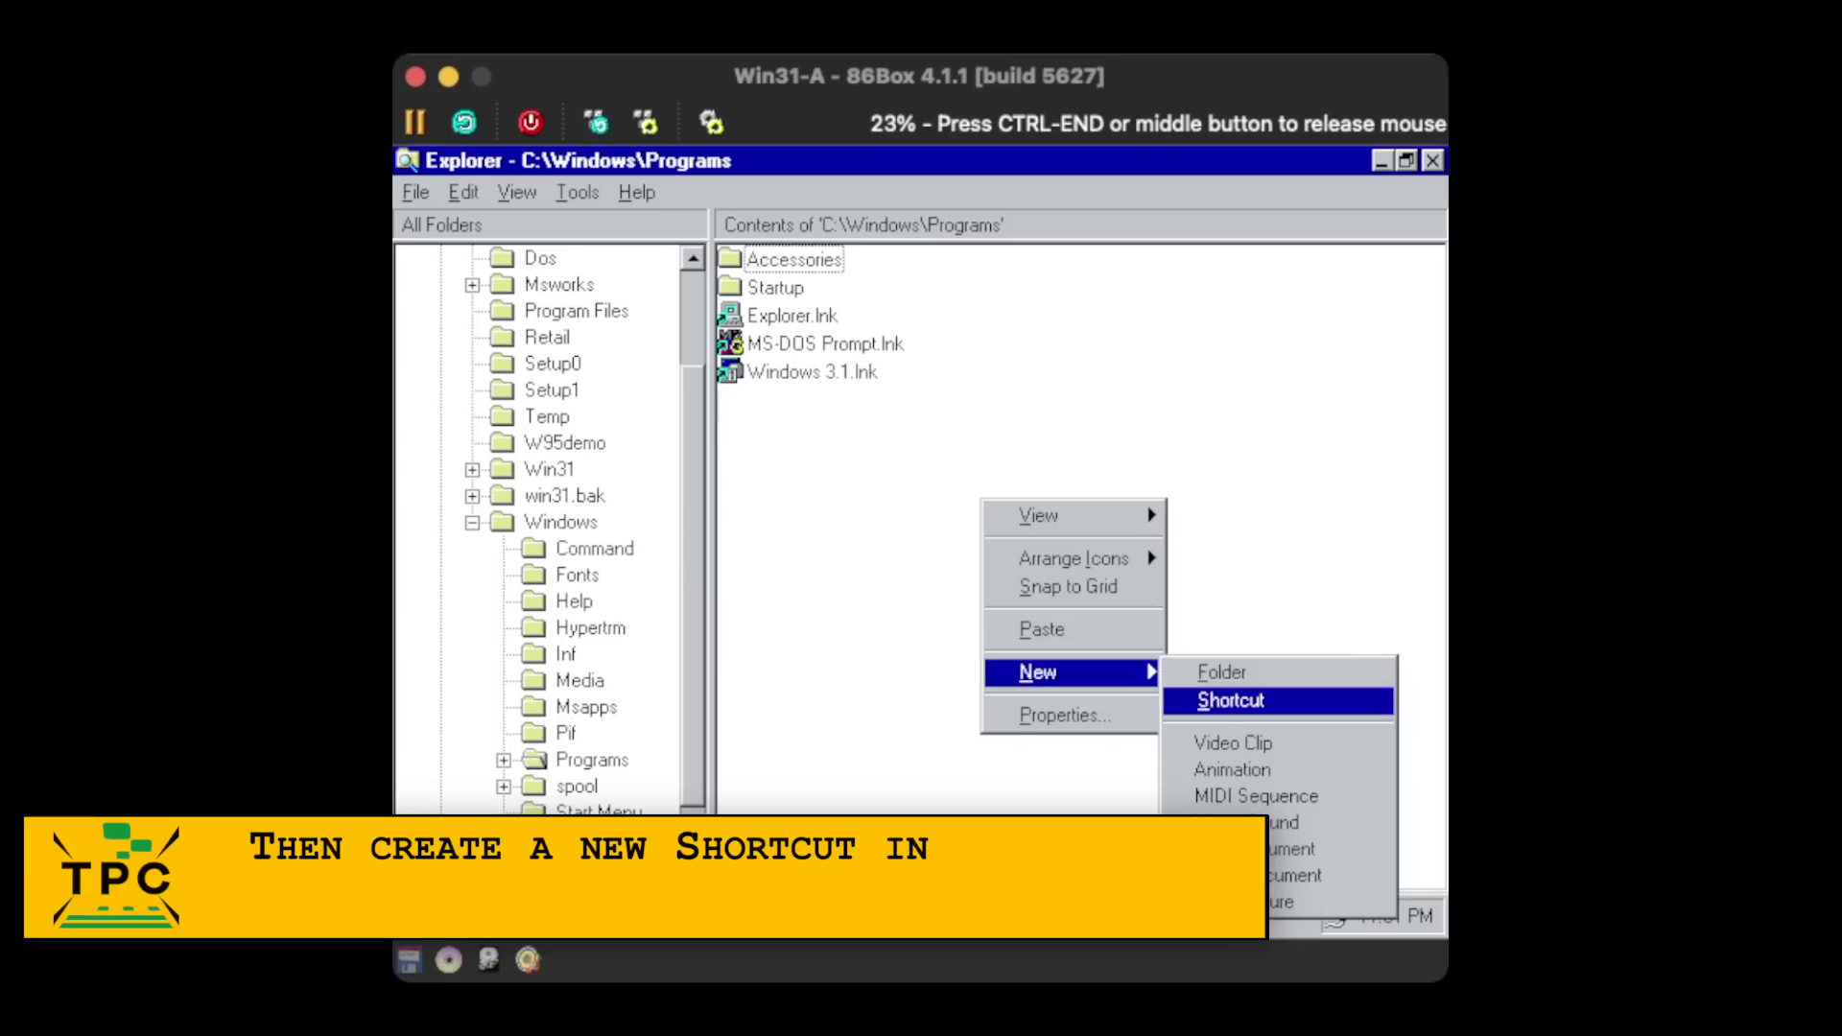
# Create a 'Microsoft Works' shortcut in Programs linking to c:\win31\msworks.pif.
pyautogui.click(1169, 702)
pyautogui.write('Microsoft Works.lnk')
pyautogui.press('Return')
pyautogui.rightClick(807, 399)
pyautogui.click(870, 622)
pyautogui.click(590, 317)
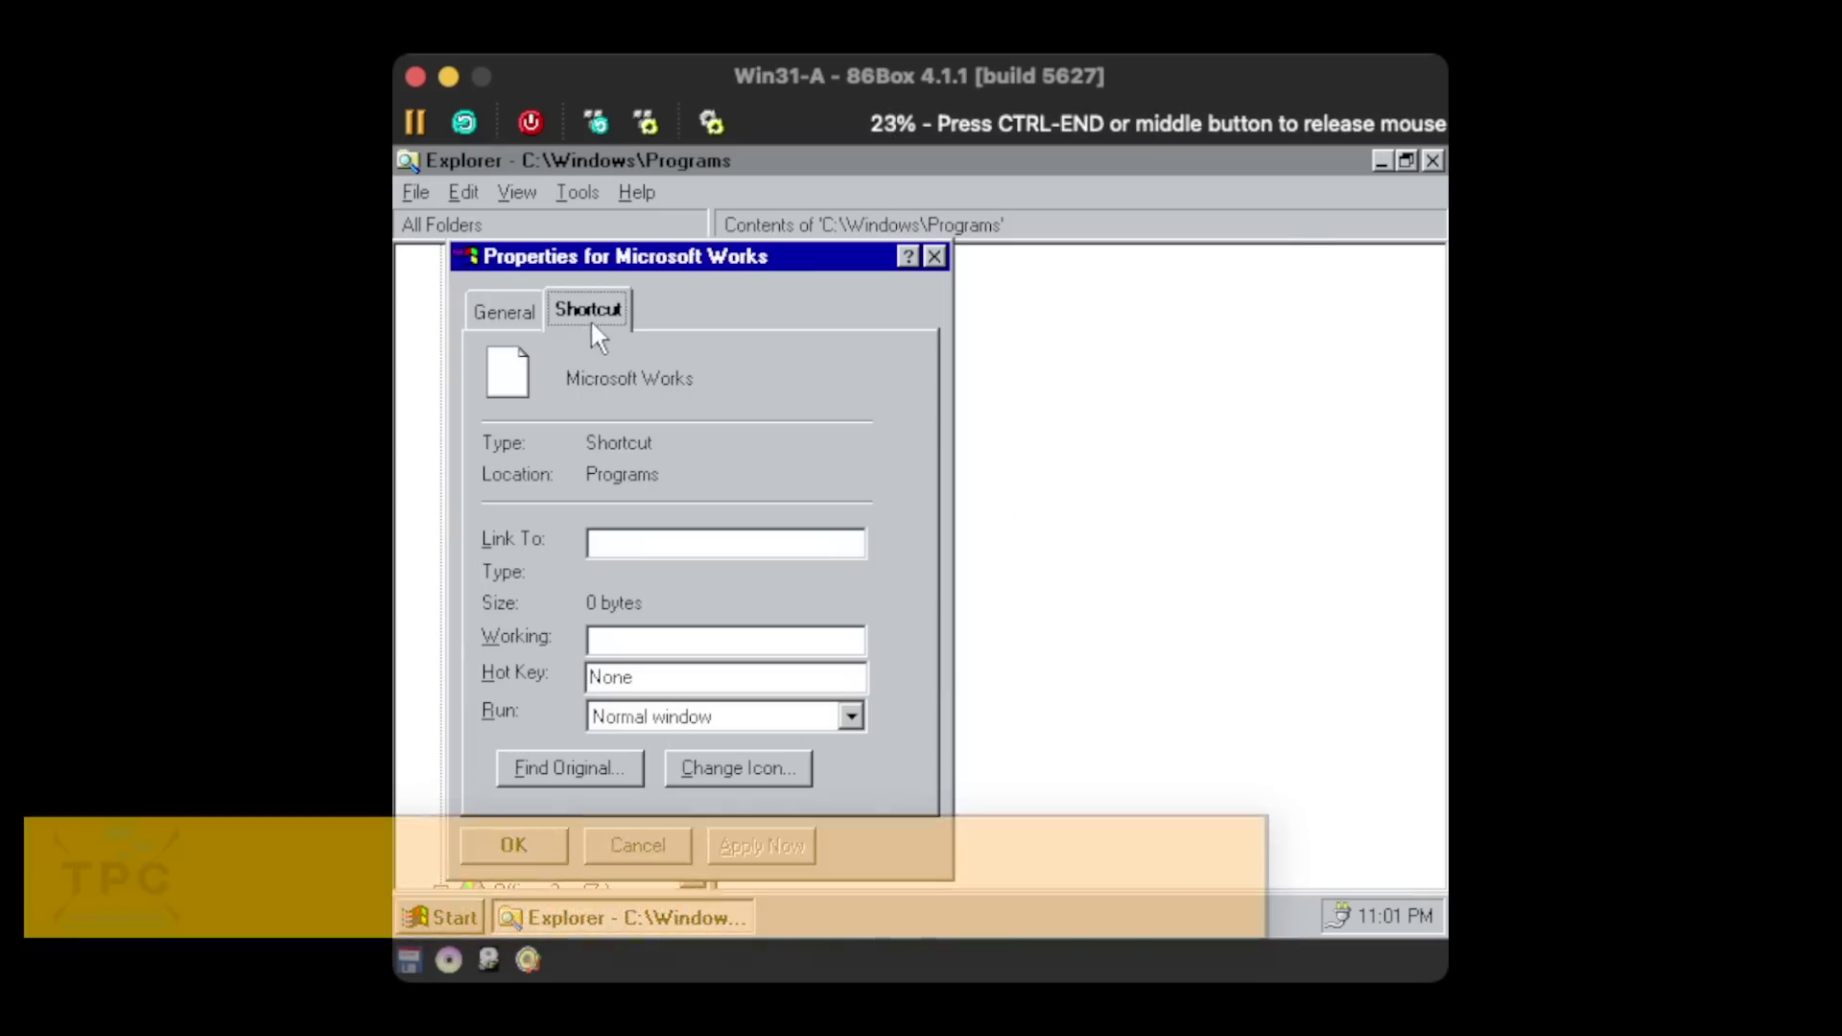
pyautogui.click(643, 539)
pyautogui.write('c:\\win31\\msworks.pif')
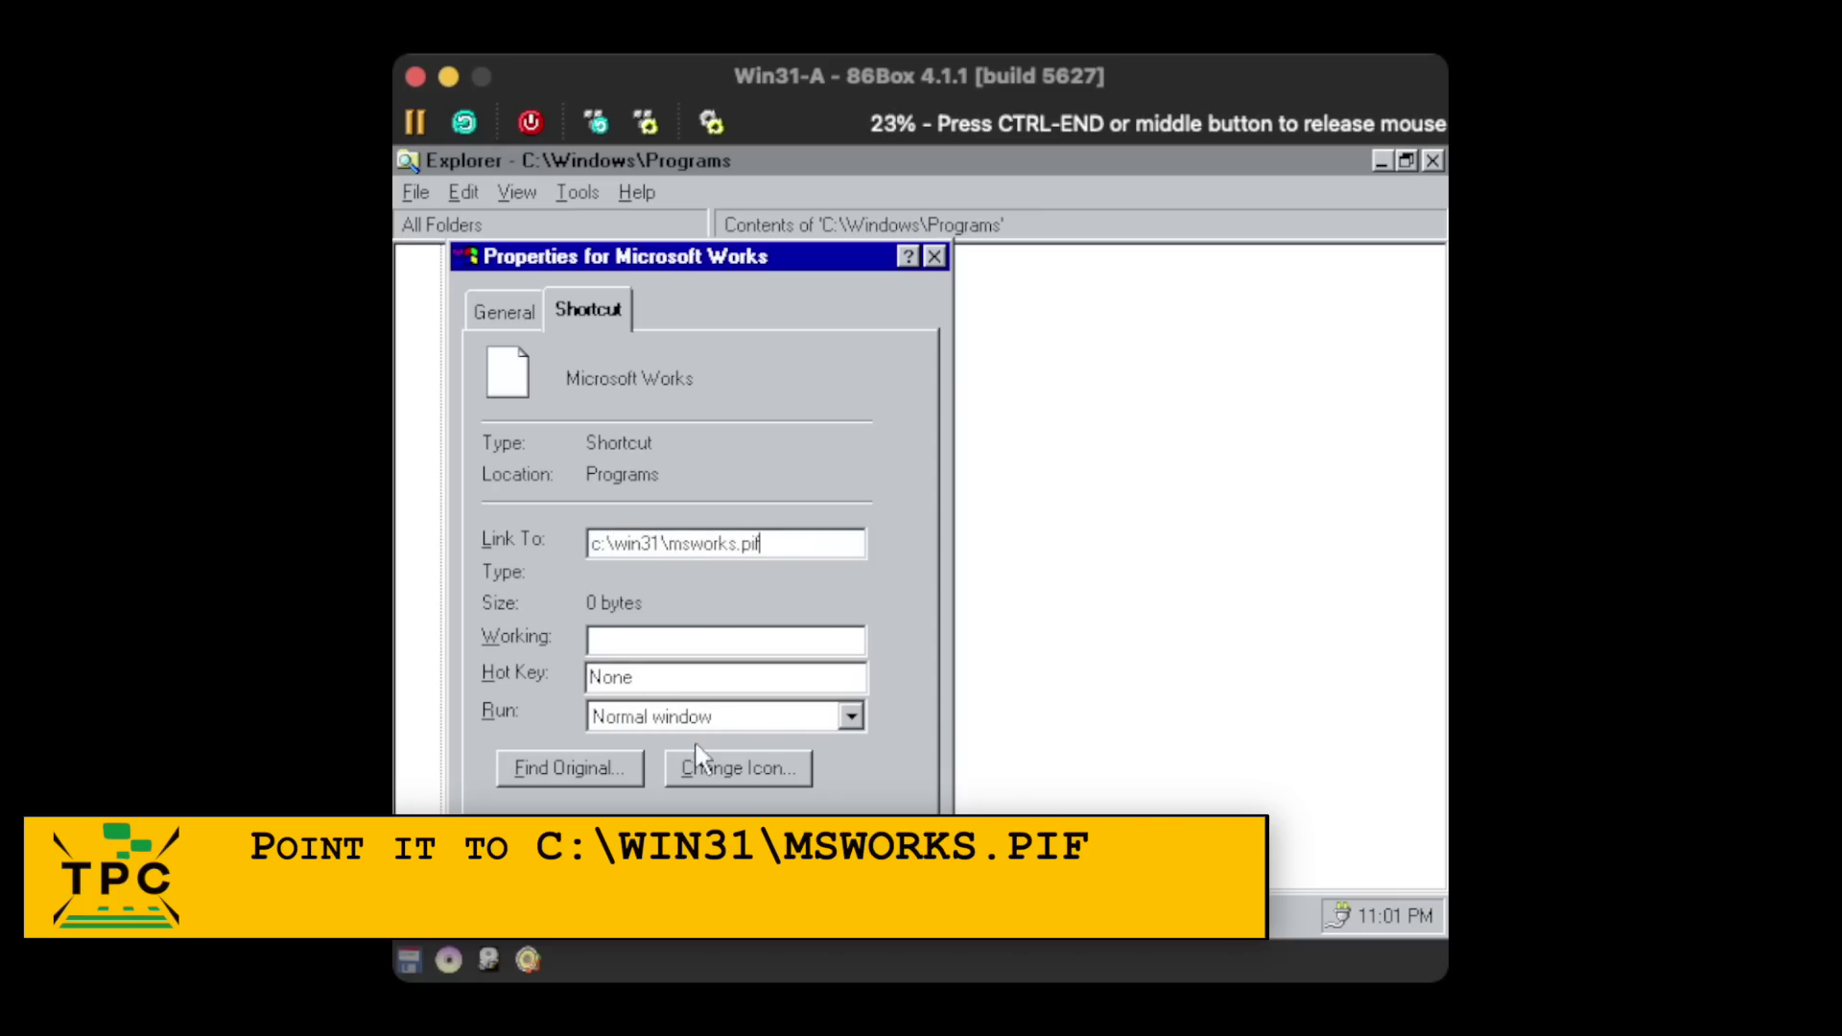
# Give the shortcut the c:\msworks\msworks.exe icon and apply its properties.
pyautogui.click(705, 765)
pyautogui.write('c:\\w')
pyautogui.press('BackSpace')
pyautogui.write('msworks\\msworks.exe')
pyautogui.press('Return')
pyautogui.press('Return')
pyautogui.click(522, 847)
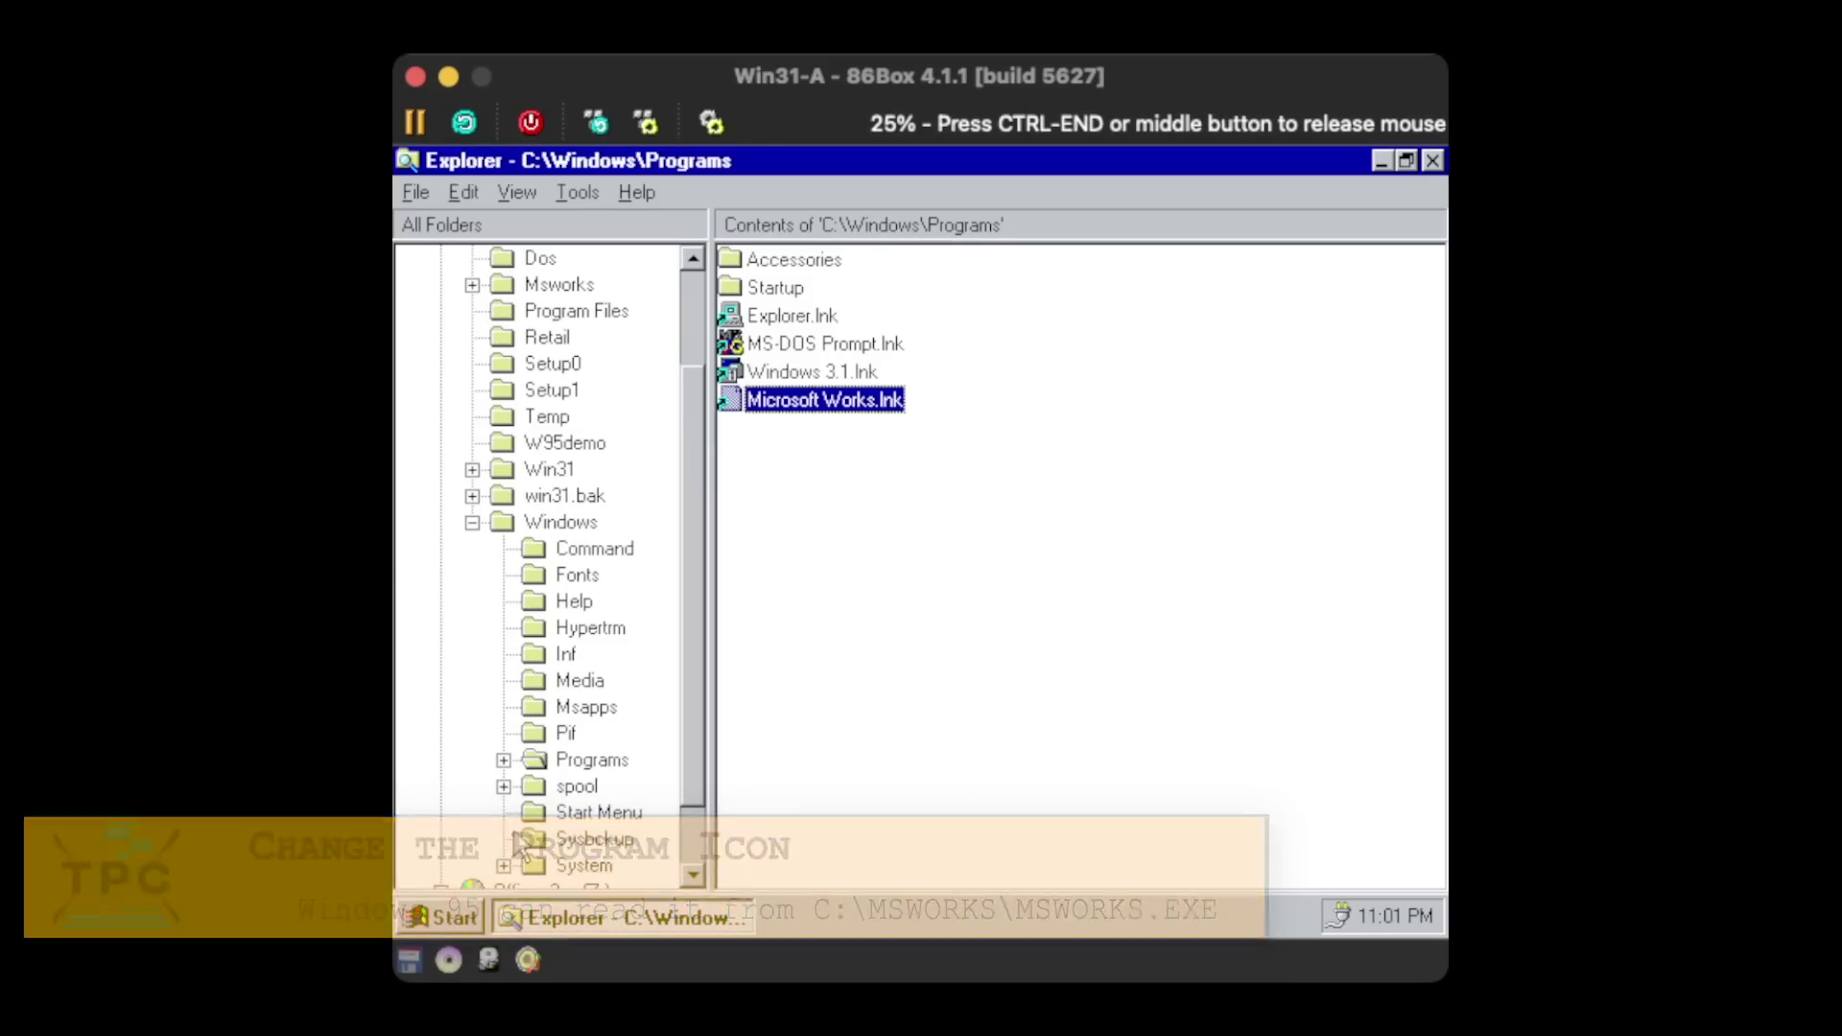
# Test the Microsoft Works shortcut from Start > Programs, then close Works.
pyautogui.click(1433, 159)
pyautogui.click(461, 921)
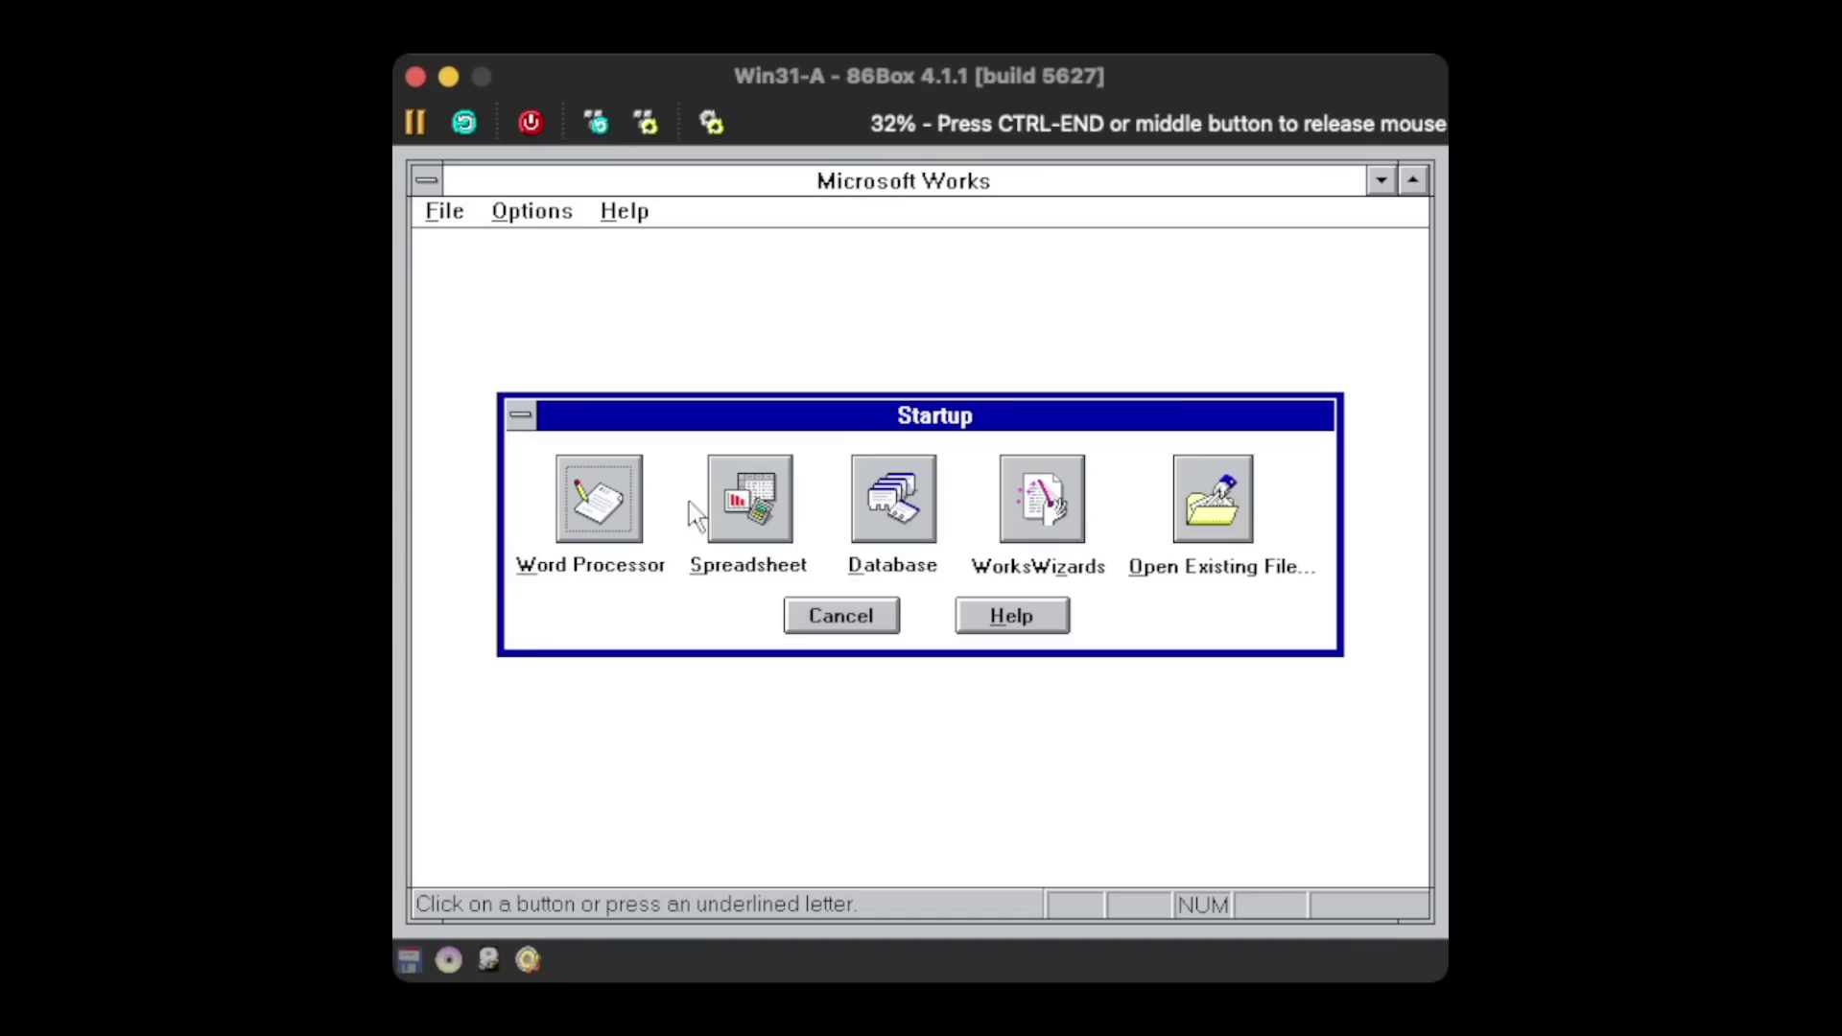
pyautogui.doubleClick(612, 497)
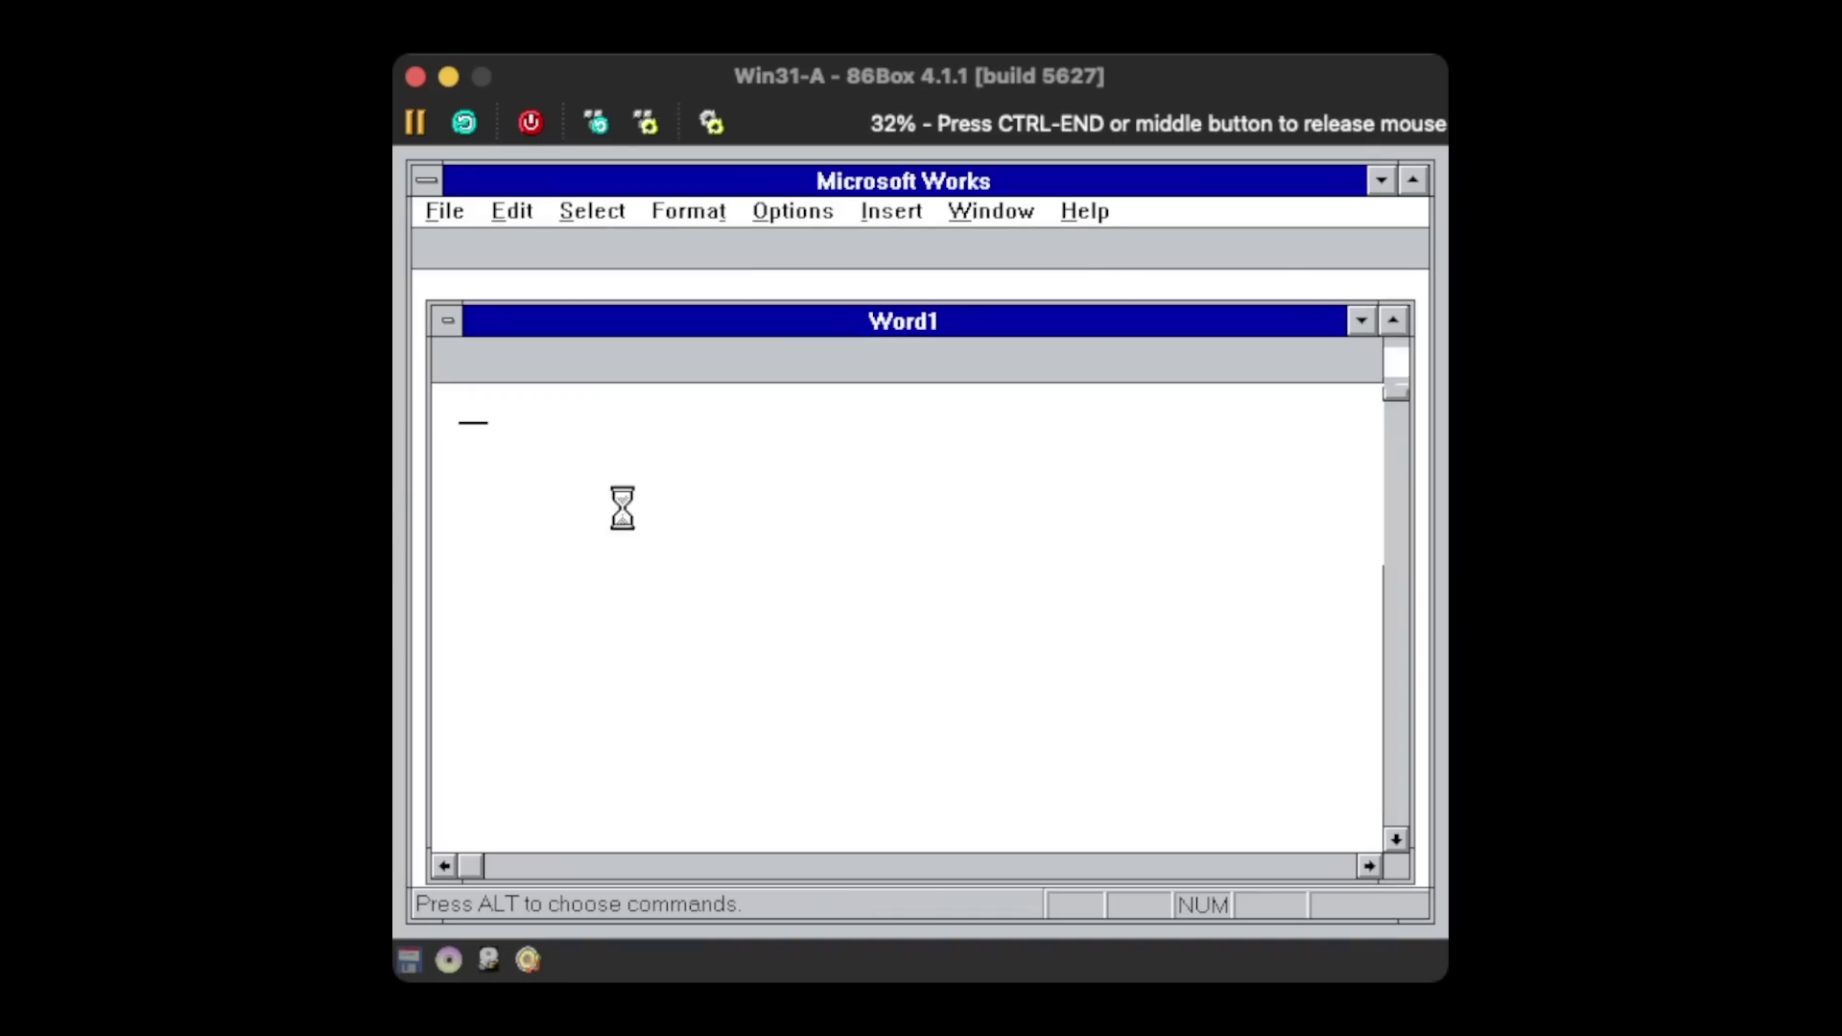
pyautogui.doubleClick(427, 179)
# Open File Manager from Program Manager and browse Z:\WIN95 on the CD-ROM.
pyautogui.doubleClick(576, 850)
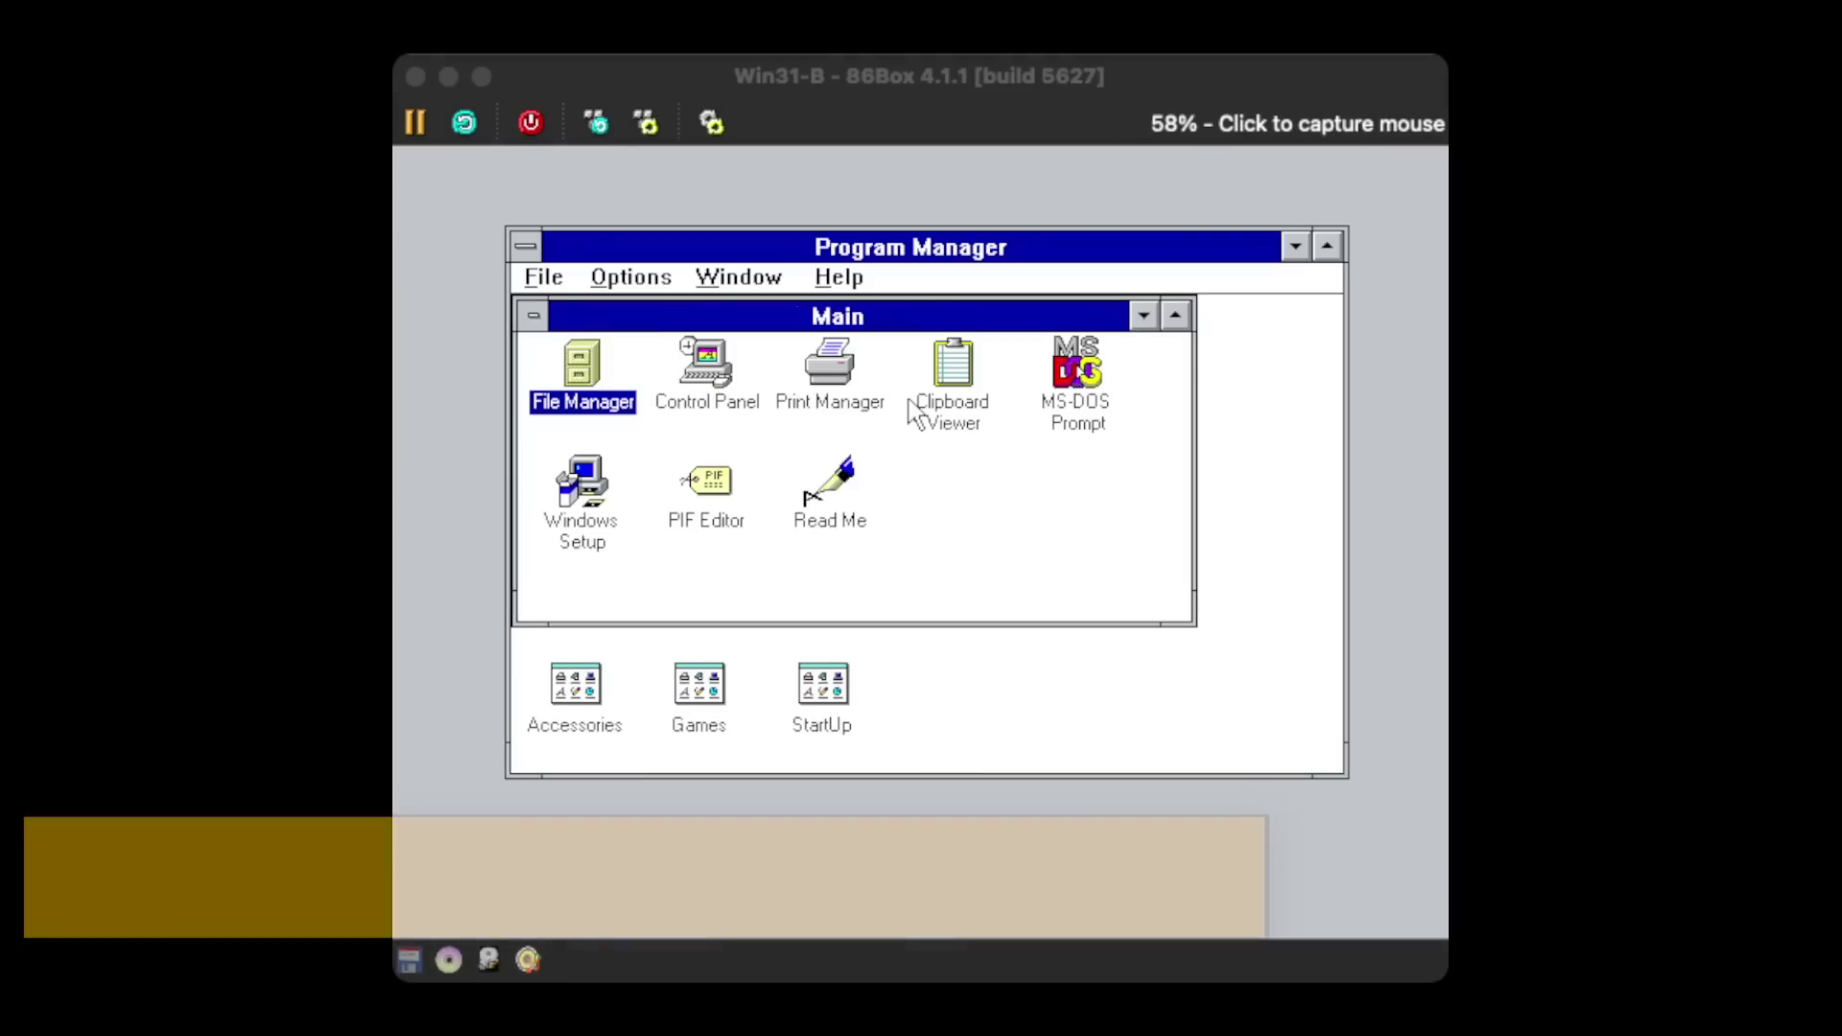
pyautogui.click(909, 413)
pyautogui.doubleClick(583, 392)
pyautogui.click(576, 272)
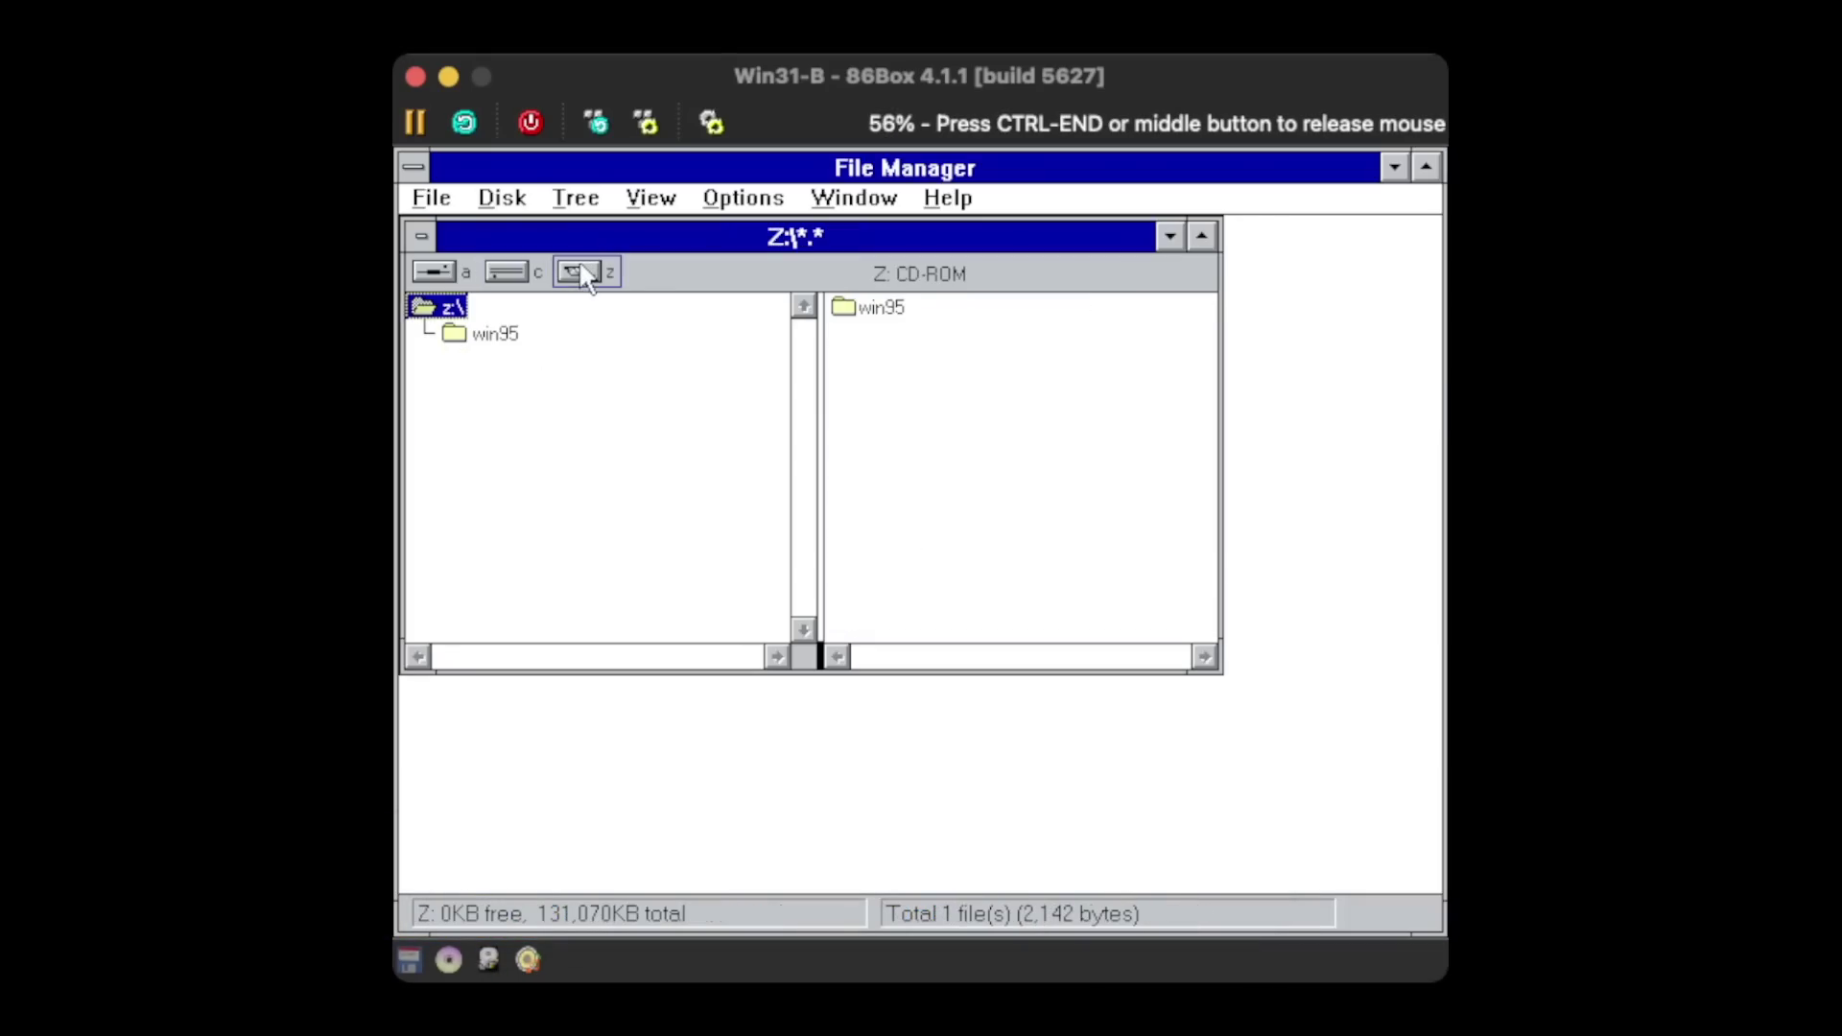
pyautogui.click(512, 334)
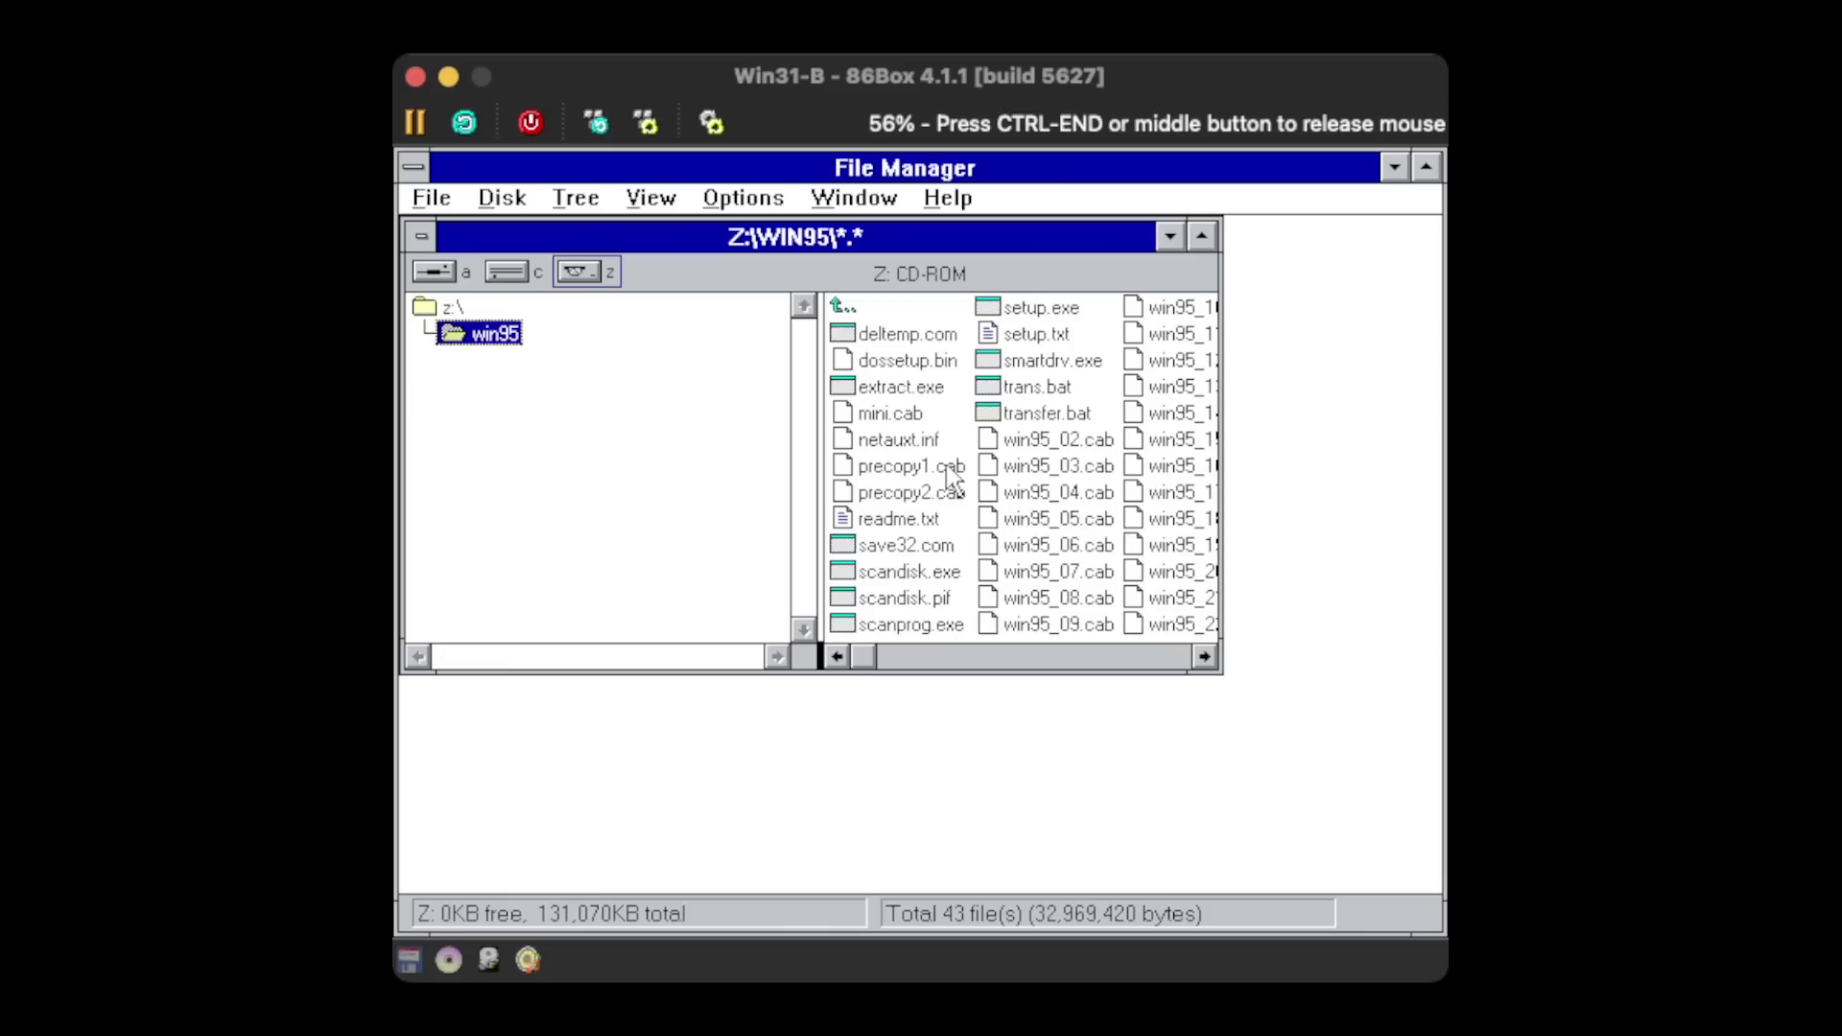
# Run Windows 95 Setup with the default folder and components, skipping the startup disk.
pyautogui.press('Return')
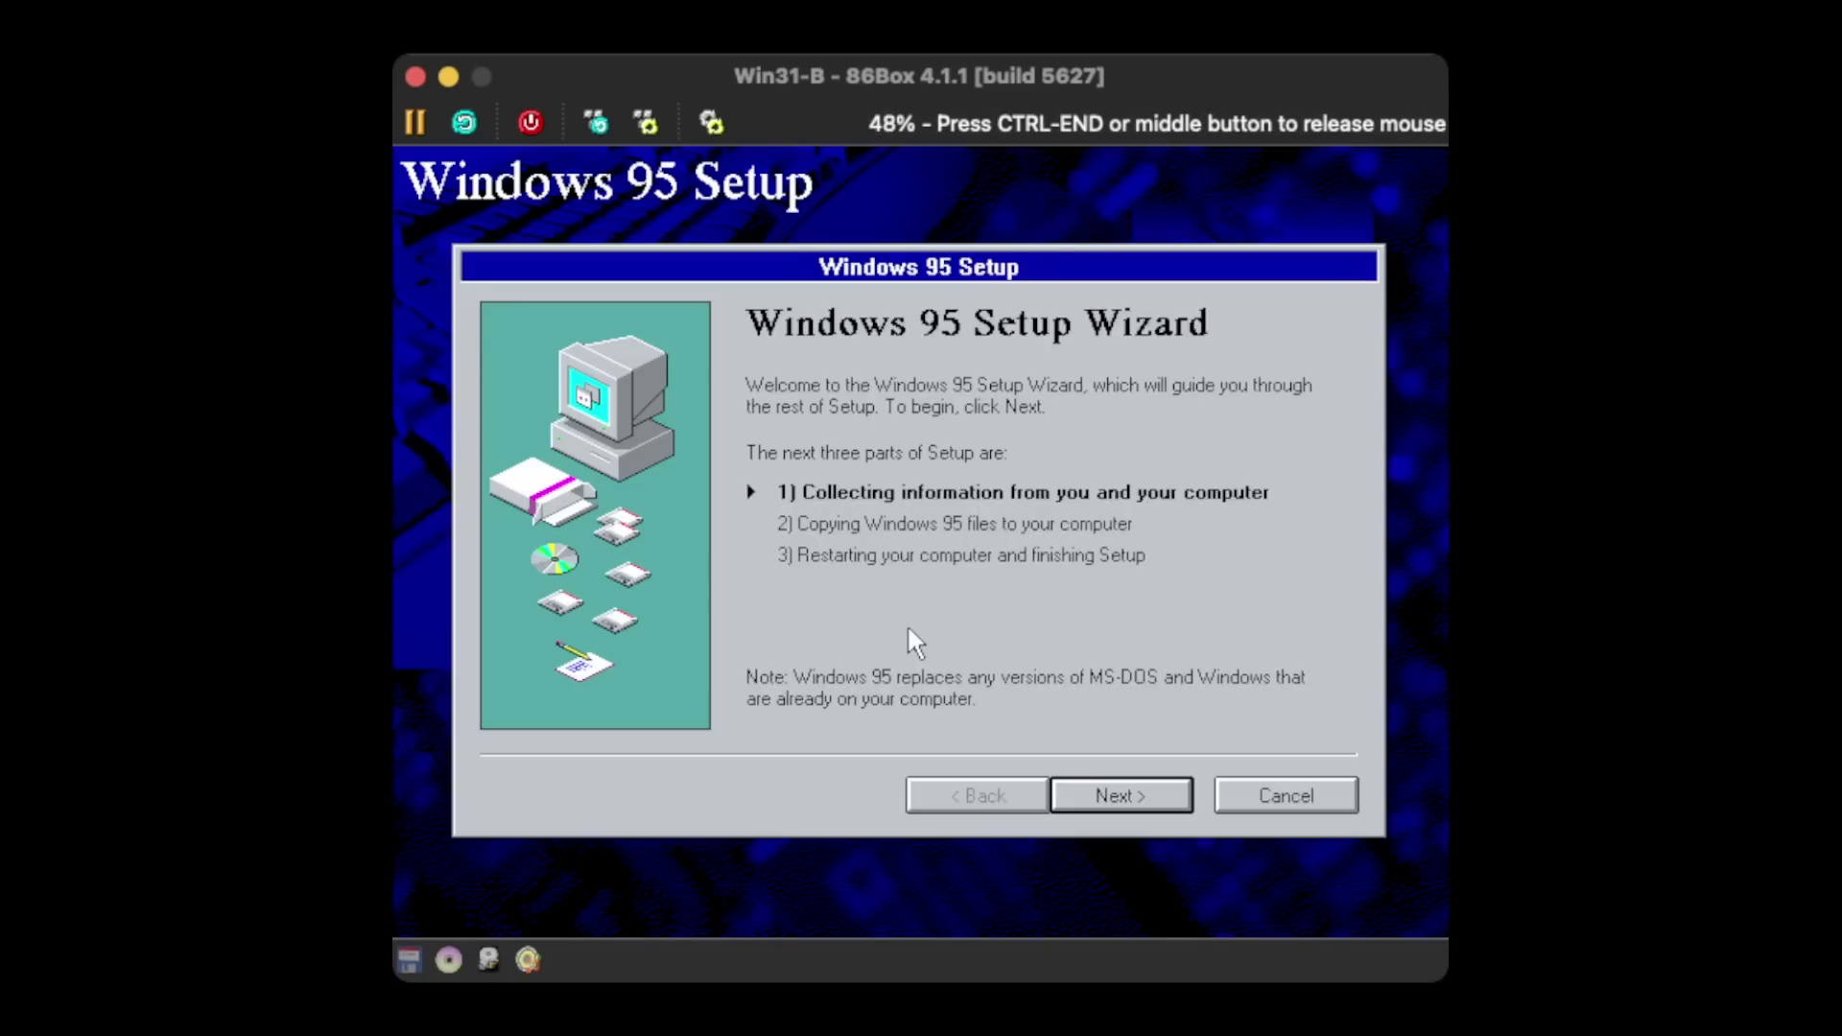
pyautogui.press('Down')
pyautogui.press('Return')
pyautogui.press('BackSpace')
pyautogui.press('BackSpace')
pyautogui.press('BackSpace')
pyautogui.press('Return')
pyautogui.press('Return')
pyautogui.press('Return')
pyautogui.press('Return')
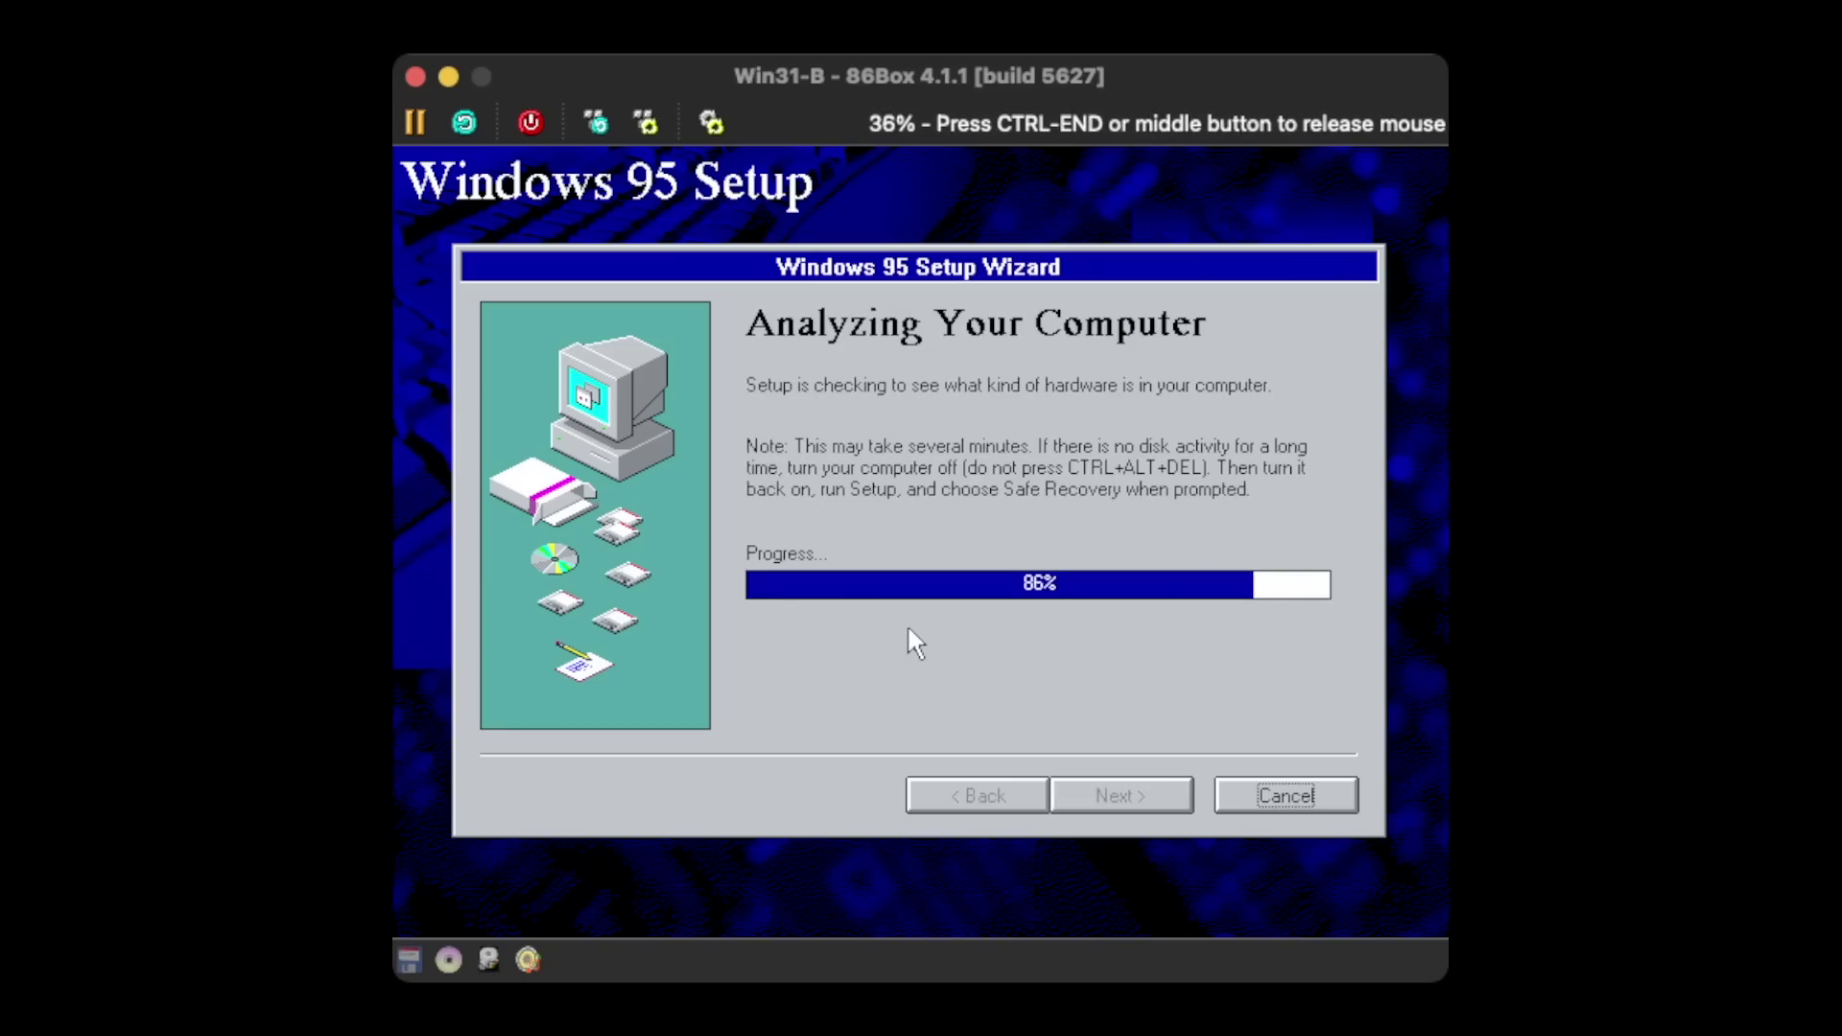
pyautogui.click(1145, 807)
pyautogui.click(1149, 796)
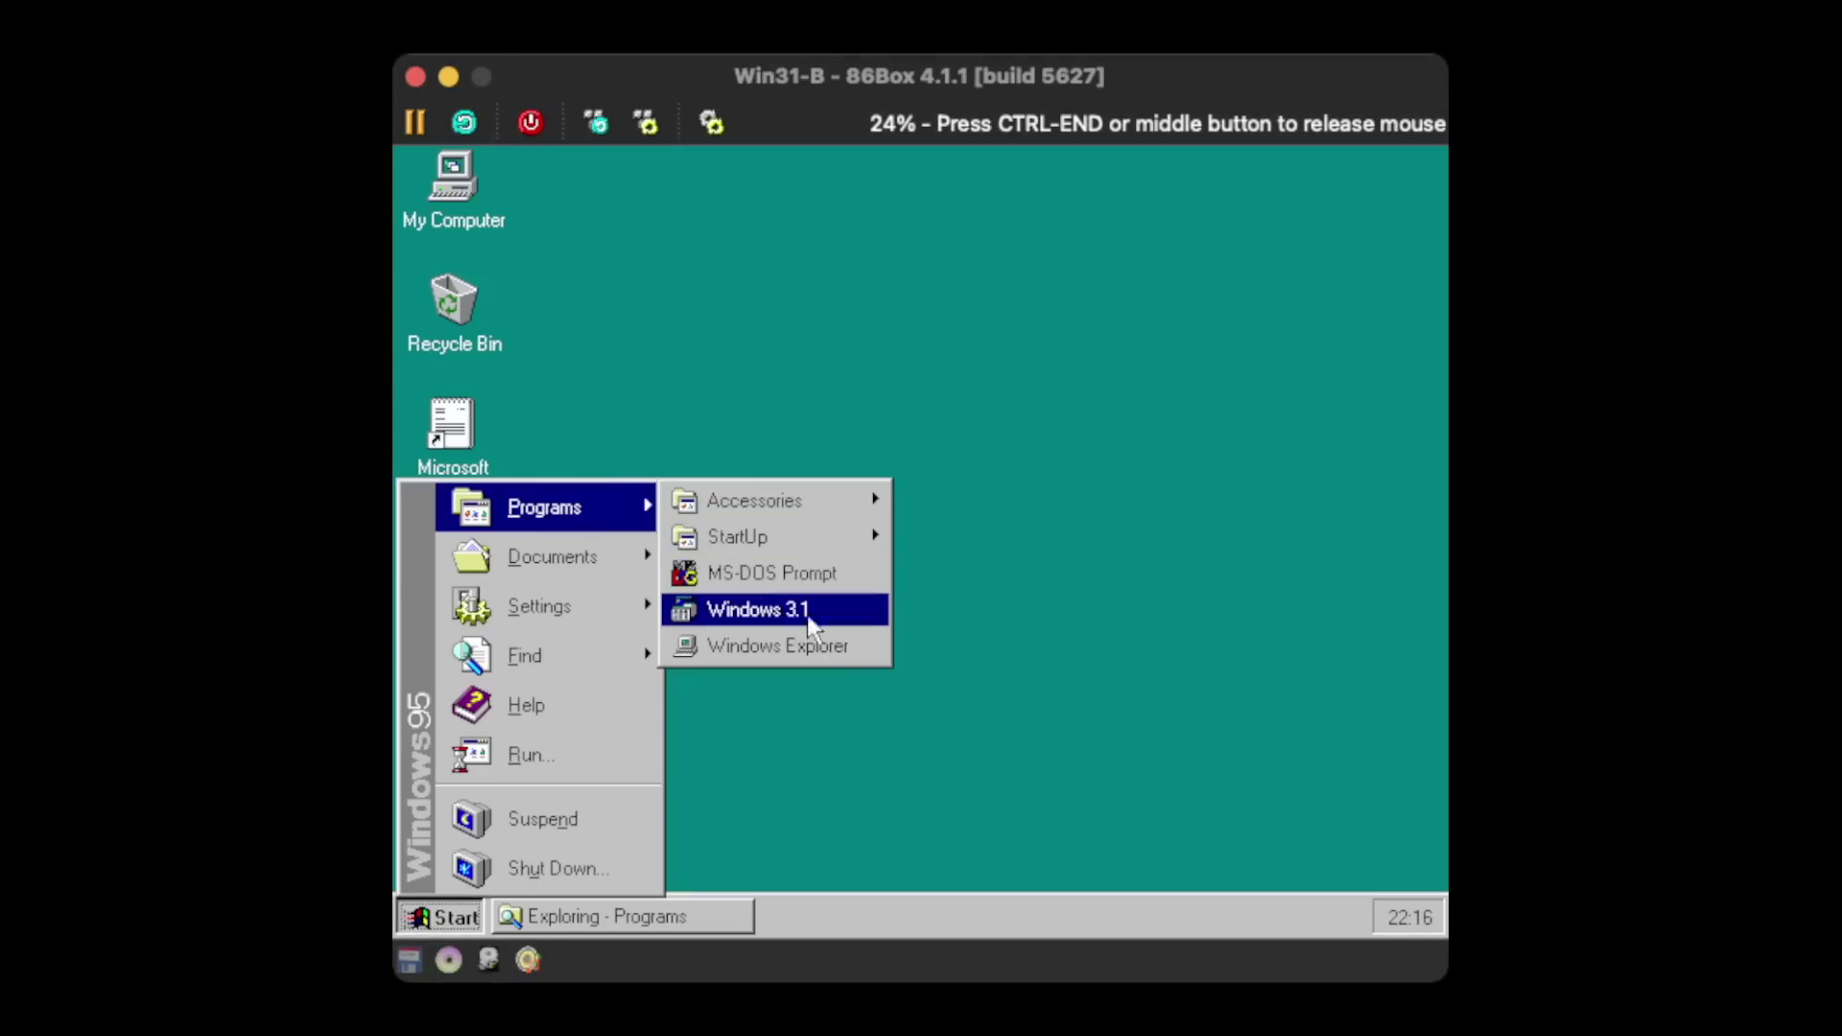
# Launch the Windows 3.1 shortcut from Start > Programs in Windows 95.
pyautogui.click(801, 613)
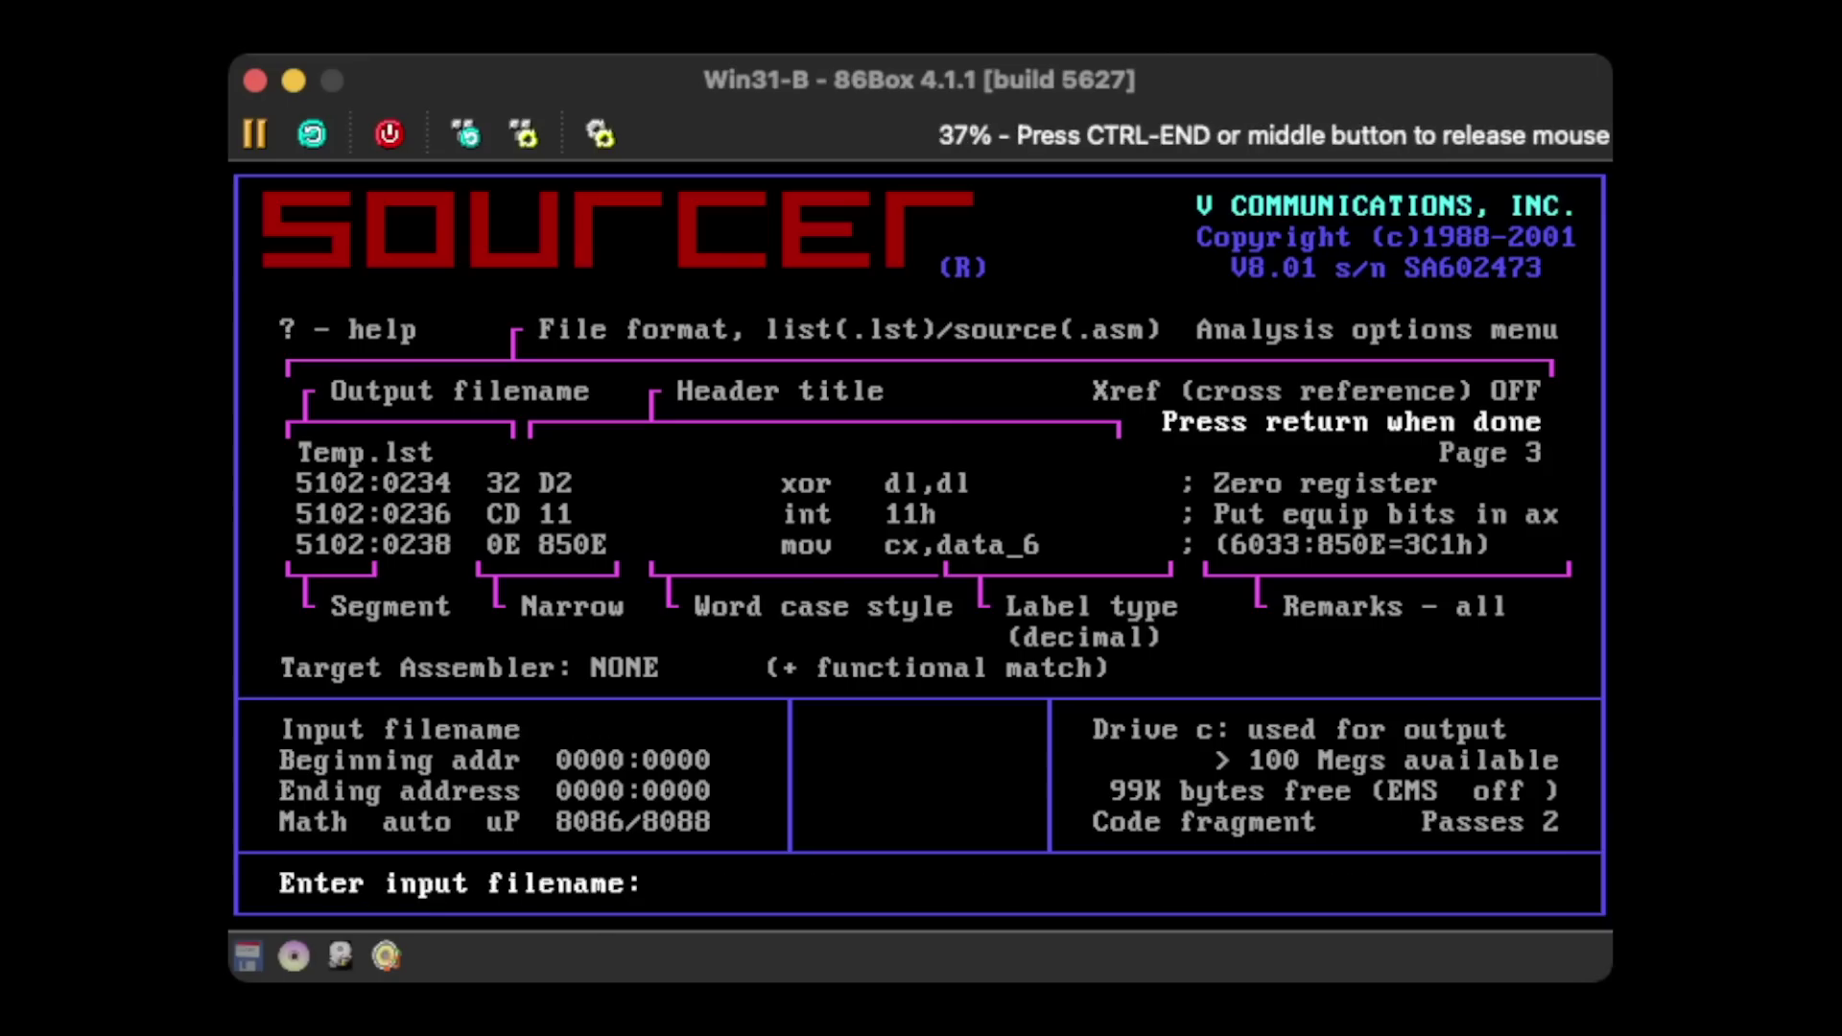
pyautogui.write('c:\\win31\\win31.exe')
# Disassemble c:\win31\win31.exe in Sourcer and list the sourcer folder's files.
pyautogui.press('Return')
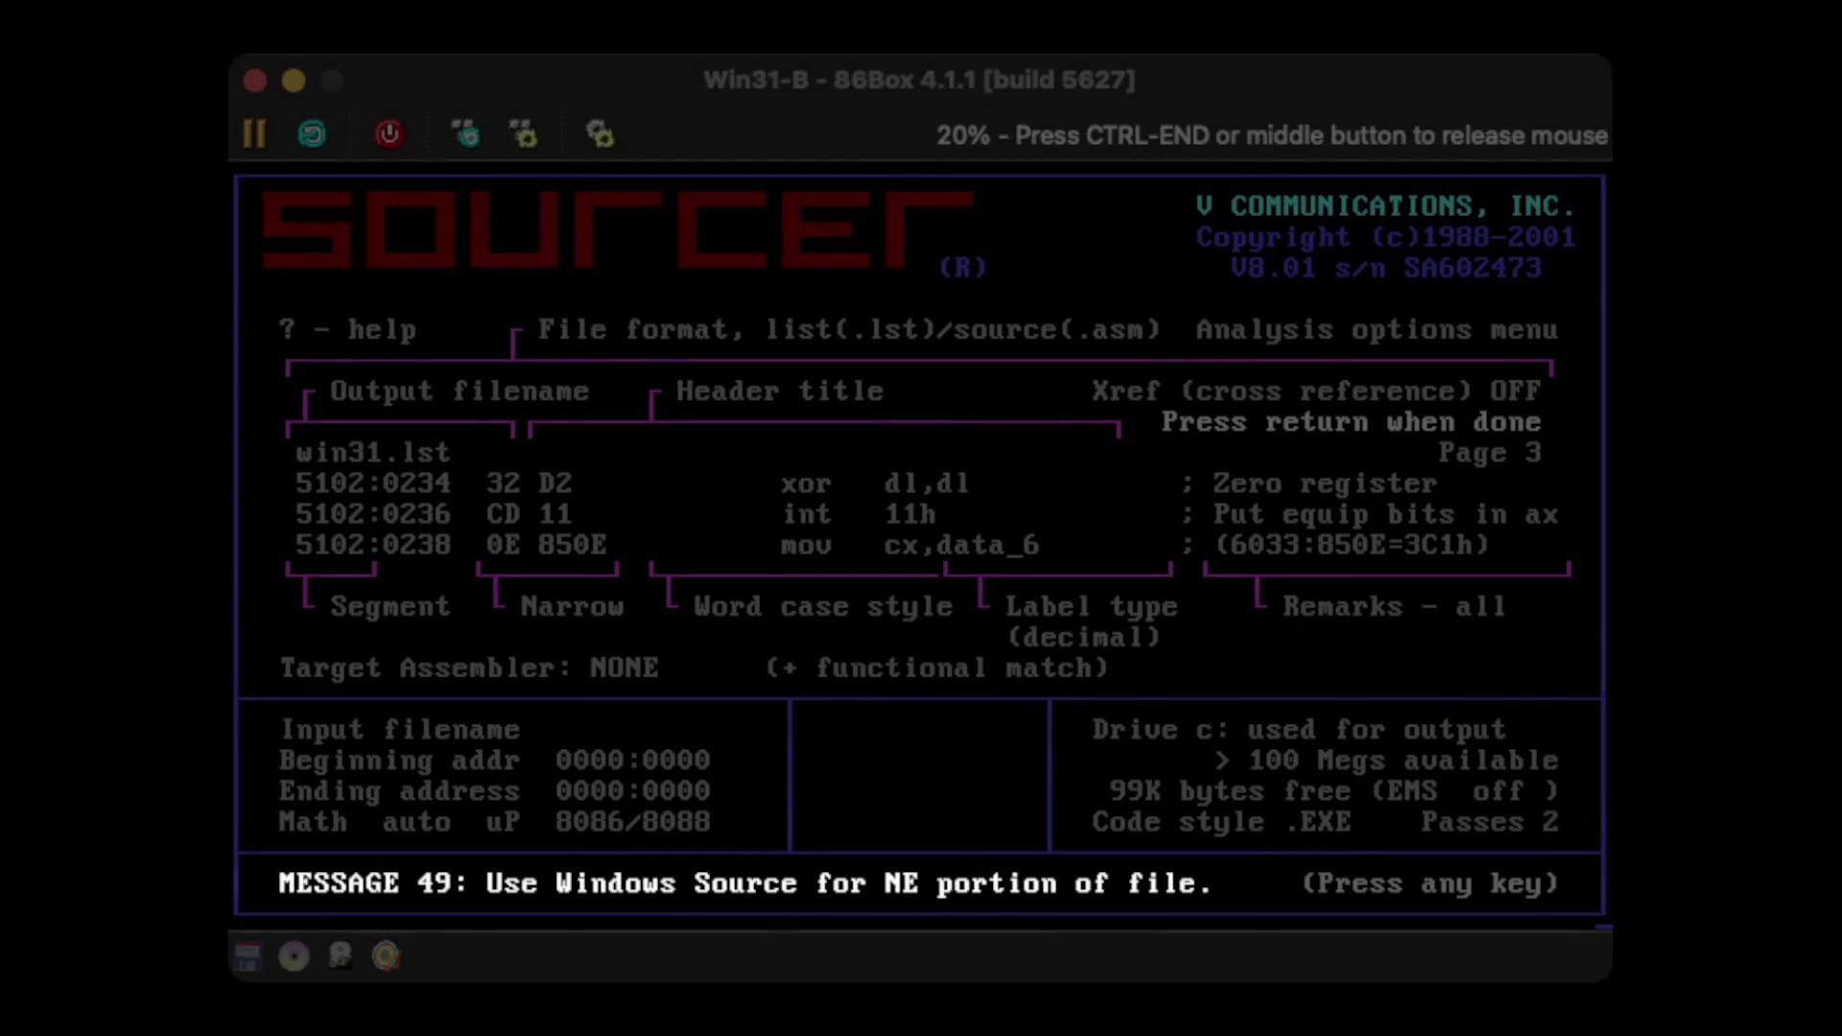
pyautogui.press('Return')
pyautogui.press('g')
pyautogui.write('dir')
pyautogui.press('Return')
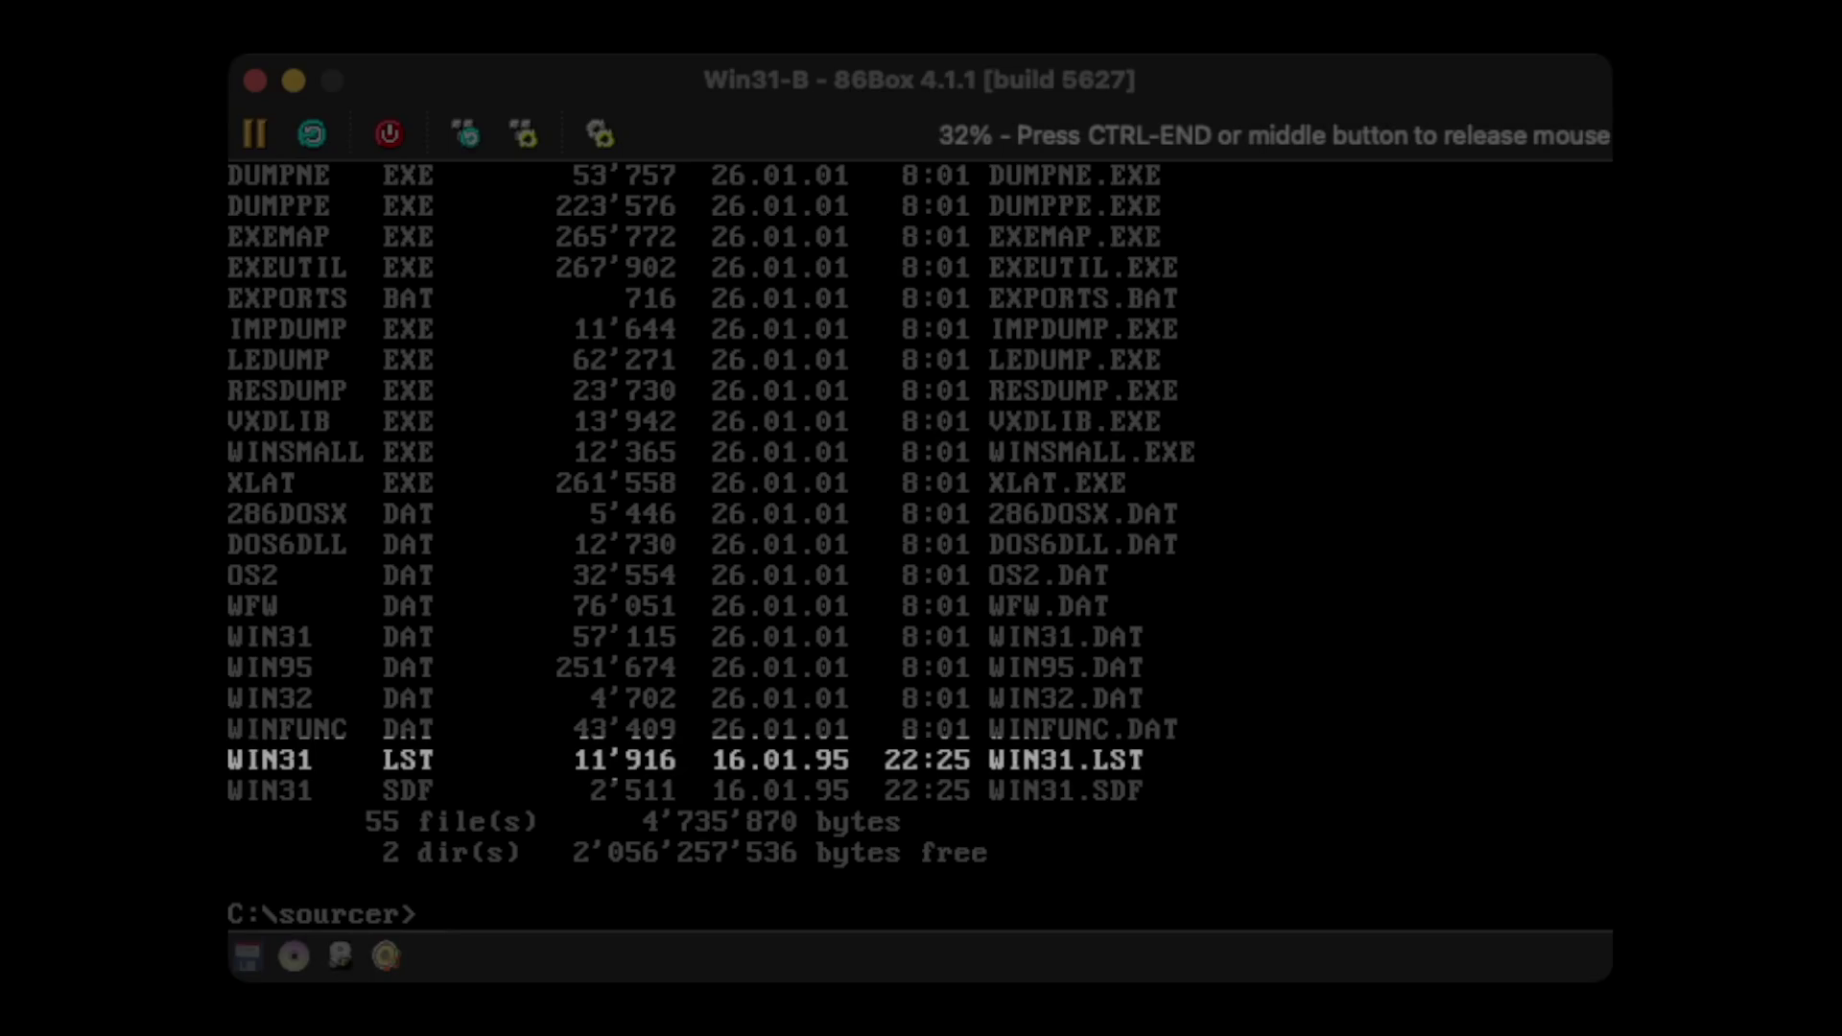
pyautogui.write('notepad win31.lst')
# Open win31.lst in Notepad and highlight the mov/int 2Fh/cmp/je version-check lines.
pyautogui.press('Return')
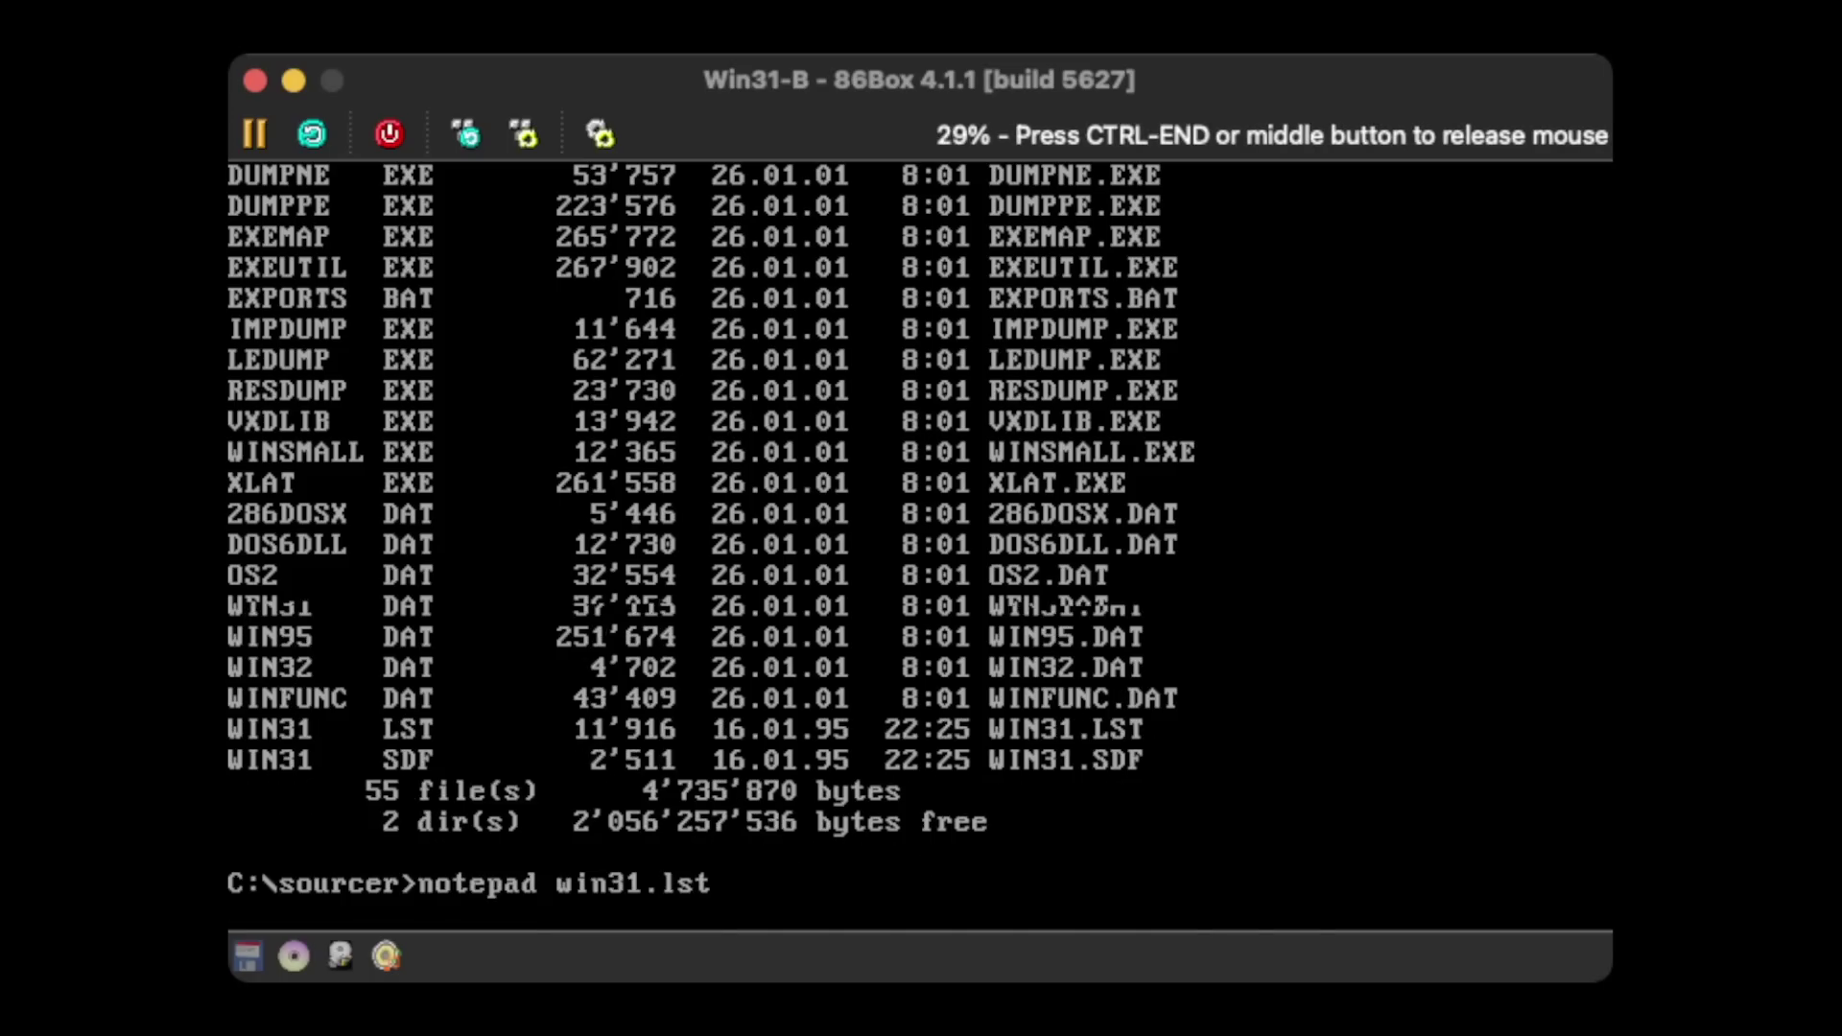
pyautogui.hotkey('shift', 'Down')
pyautogui.hotkey('shift', 'Down')
pyautogui.hotkey('shift', 'Down')
pyautogui.hotkey('shift', 'Down')
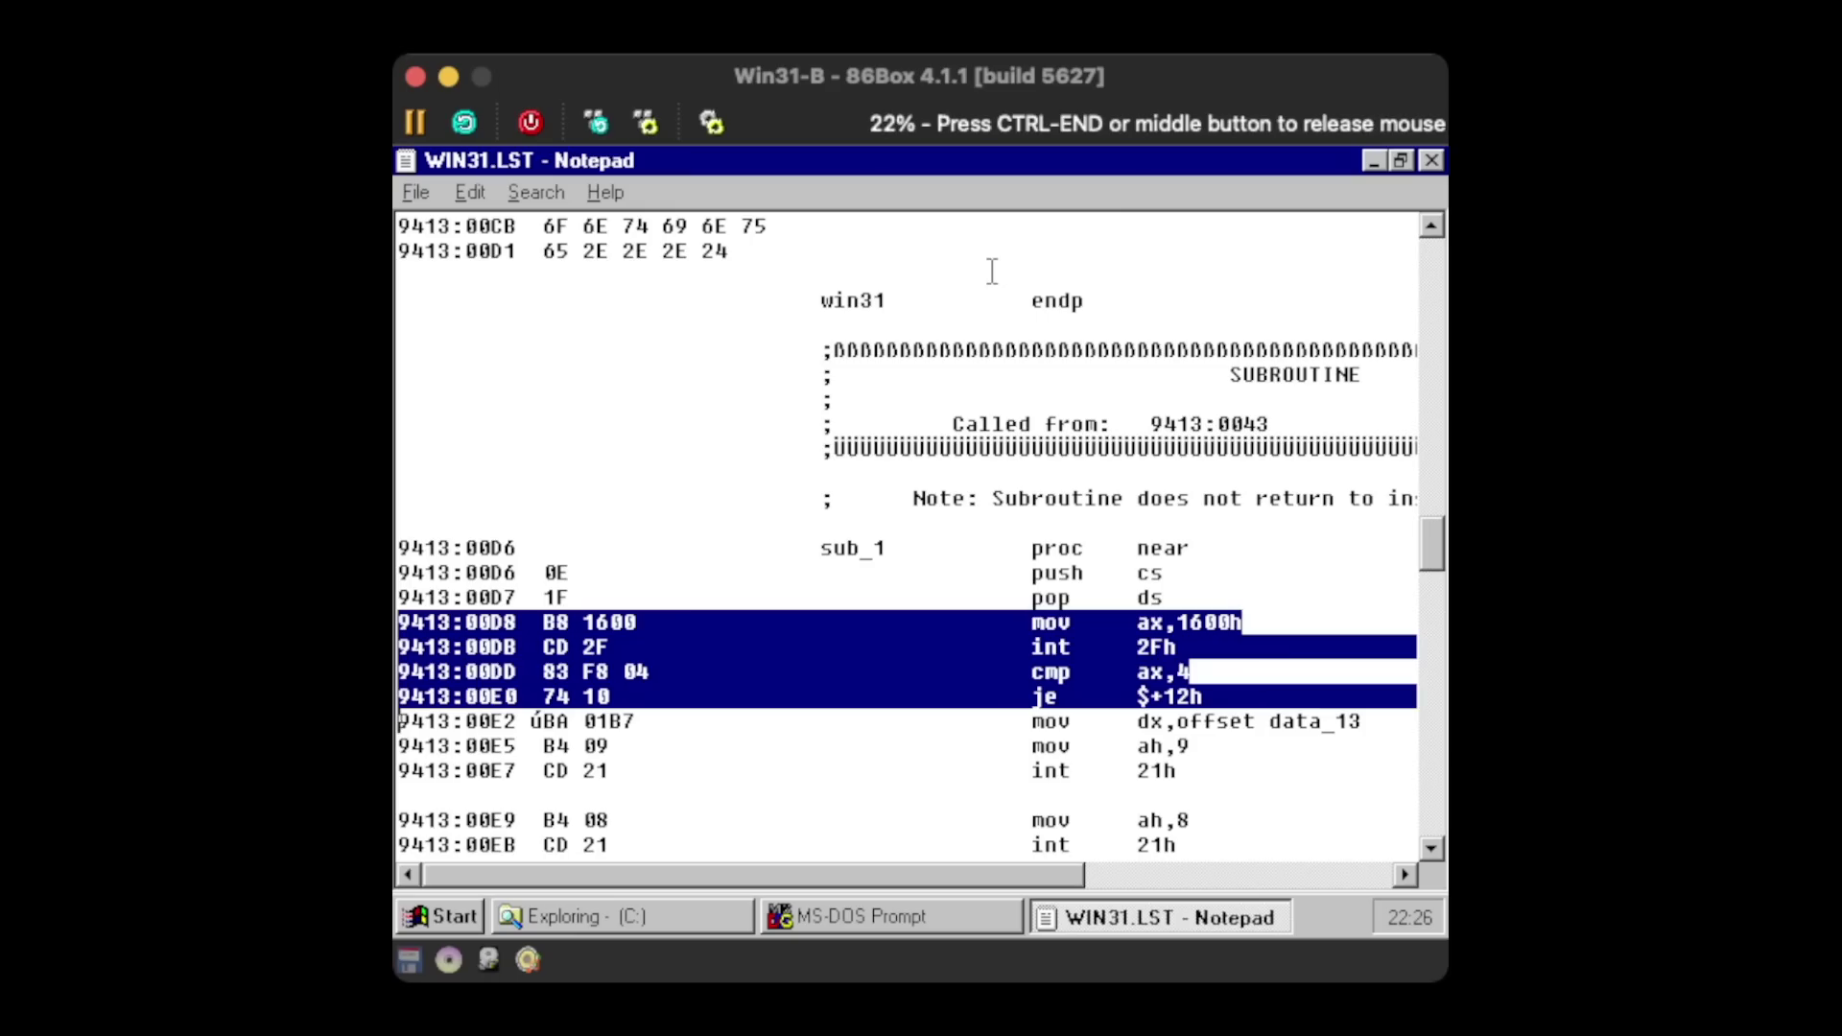
pyautogui.press('End')
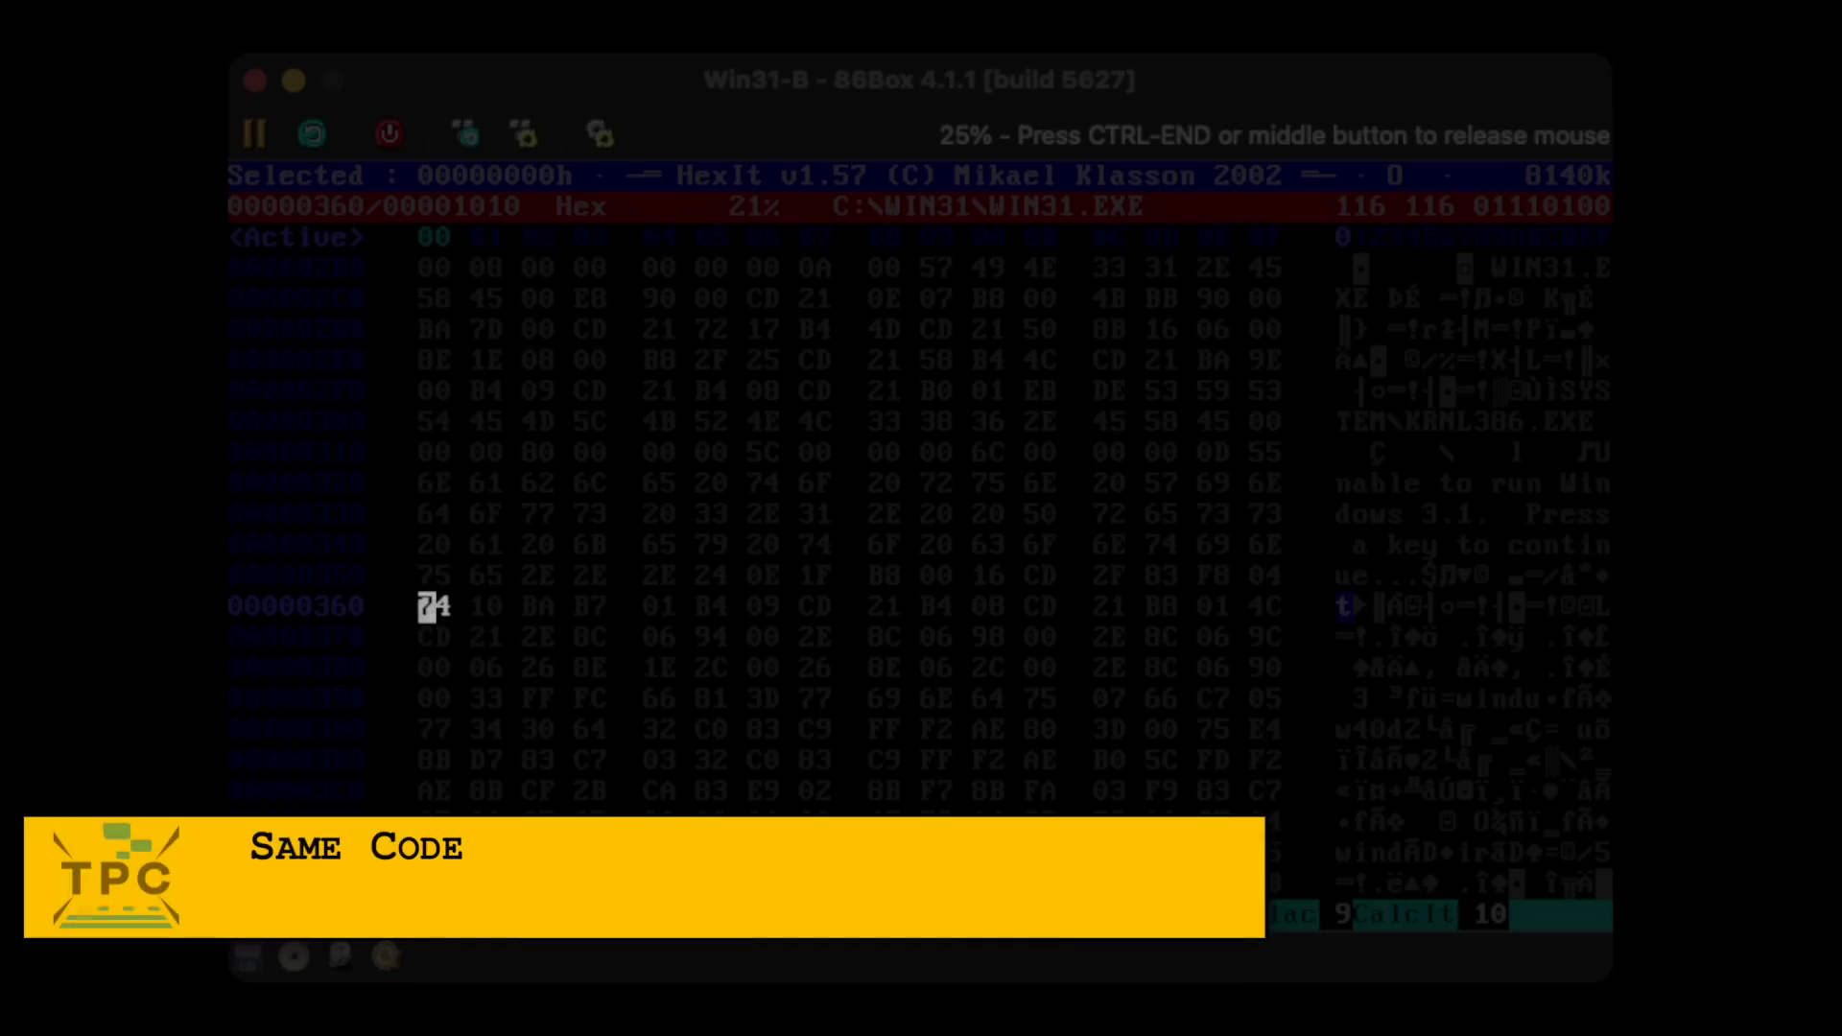
pyautogui.write('eb')
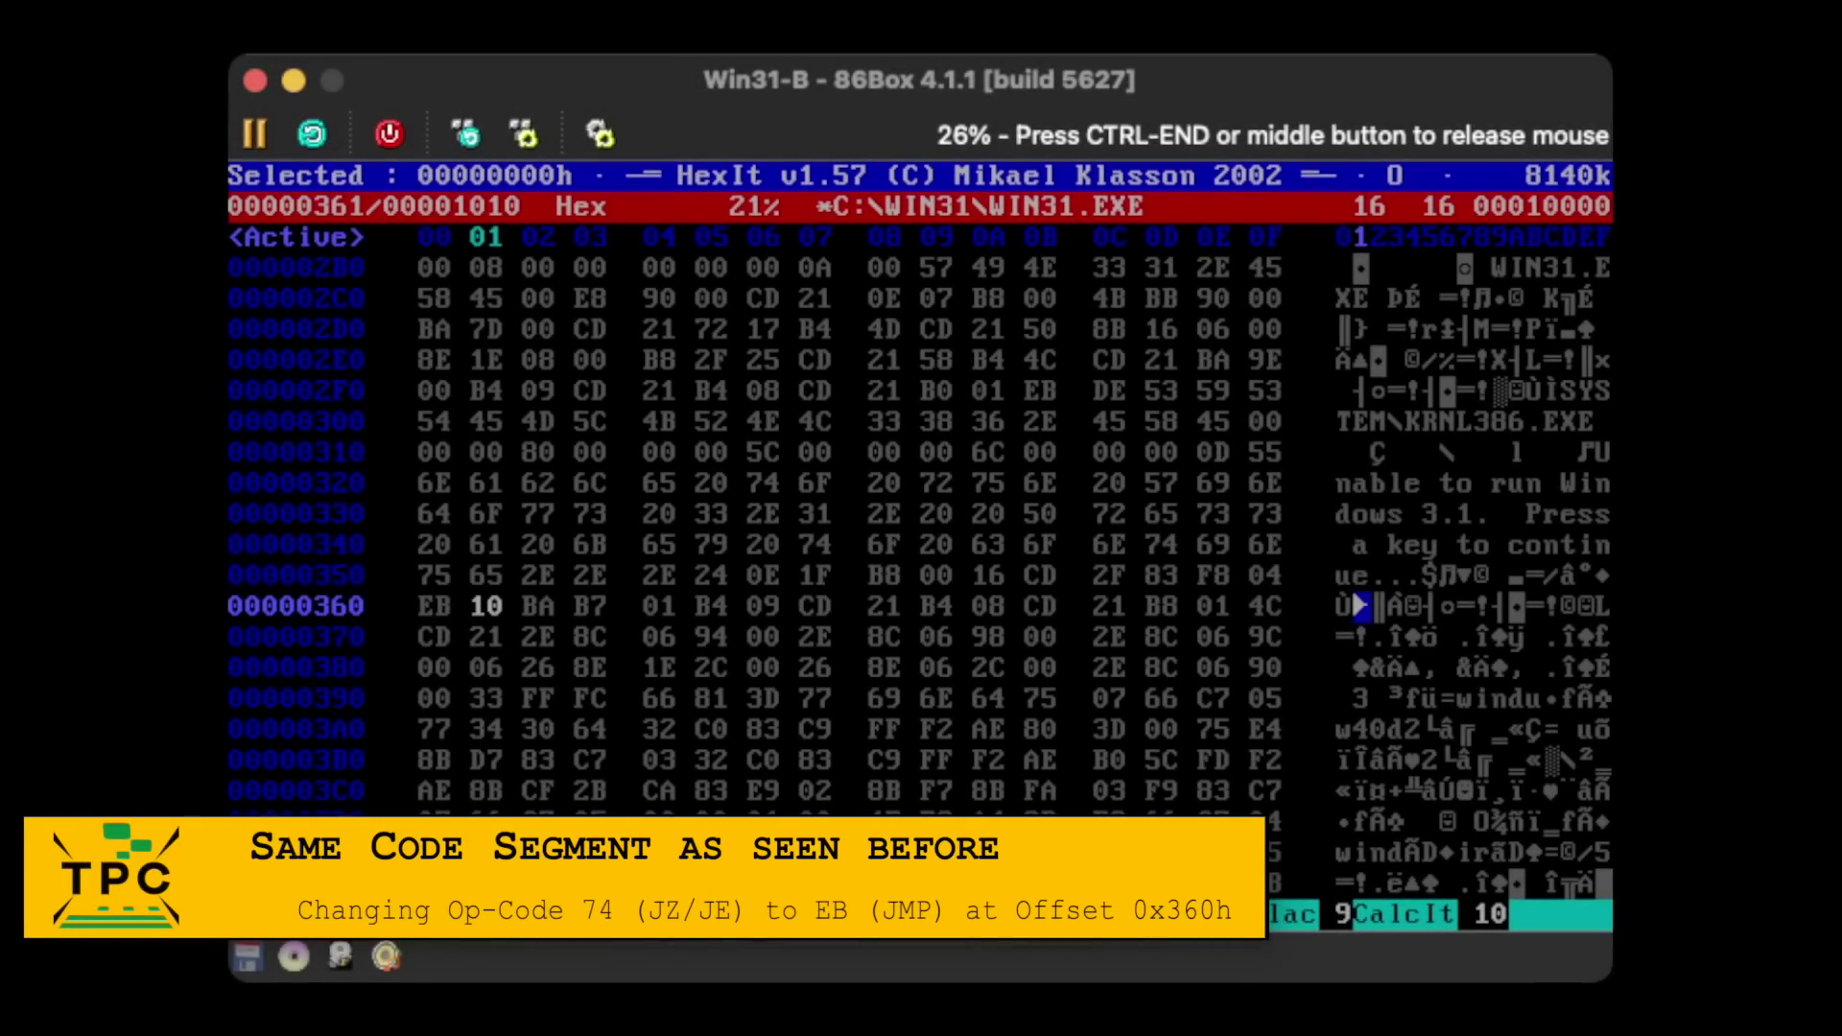
# Save the EB patch at offset 360, launch Windows 3.1, and dismiss the Windows 95 warning.
pyautogui.press('F2')
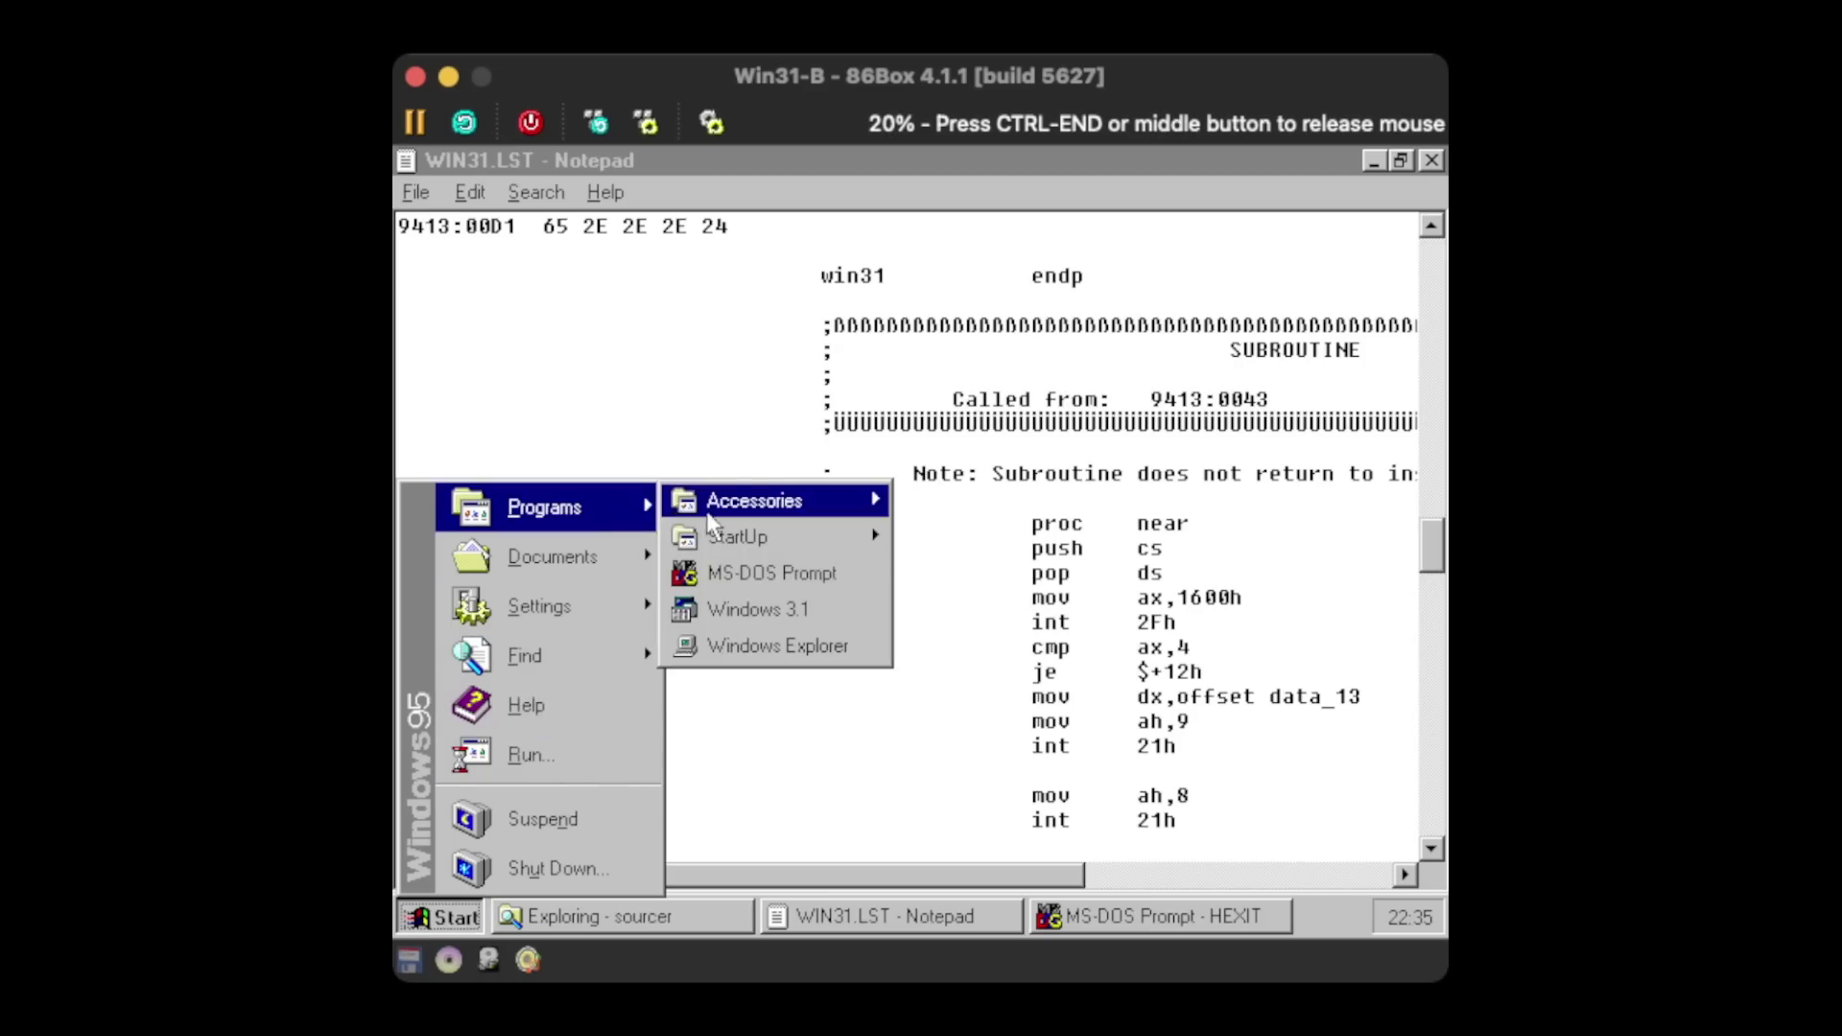
pyautogui.click(713, 608)
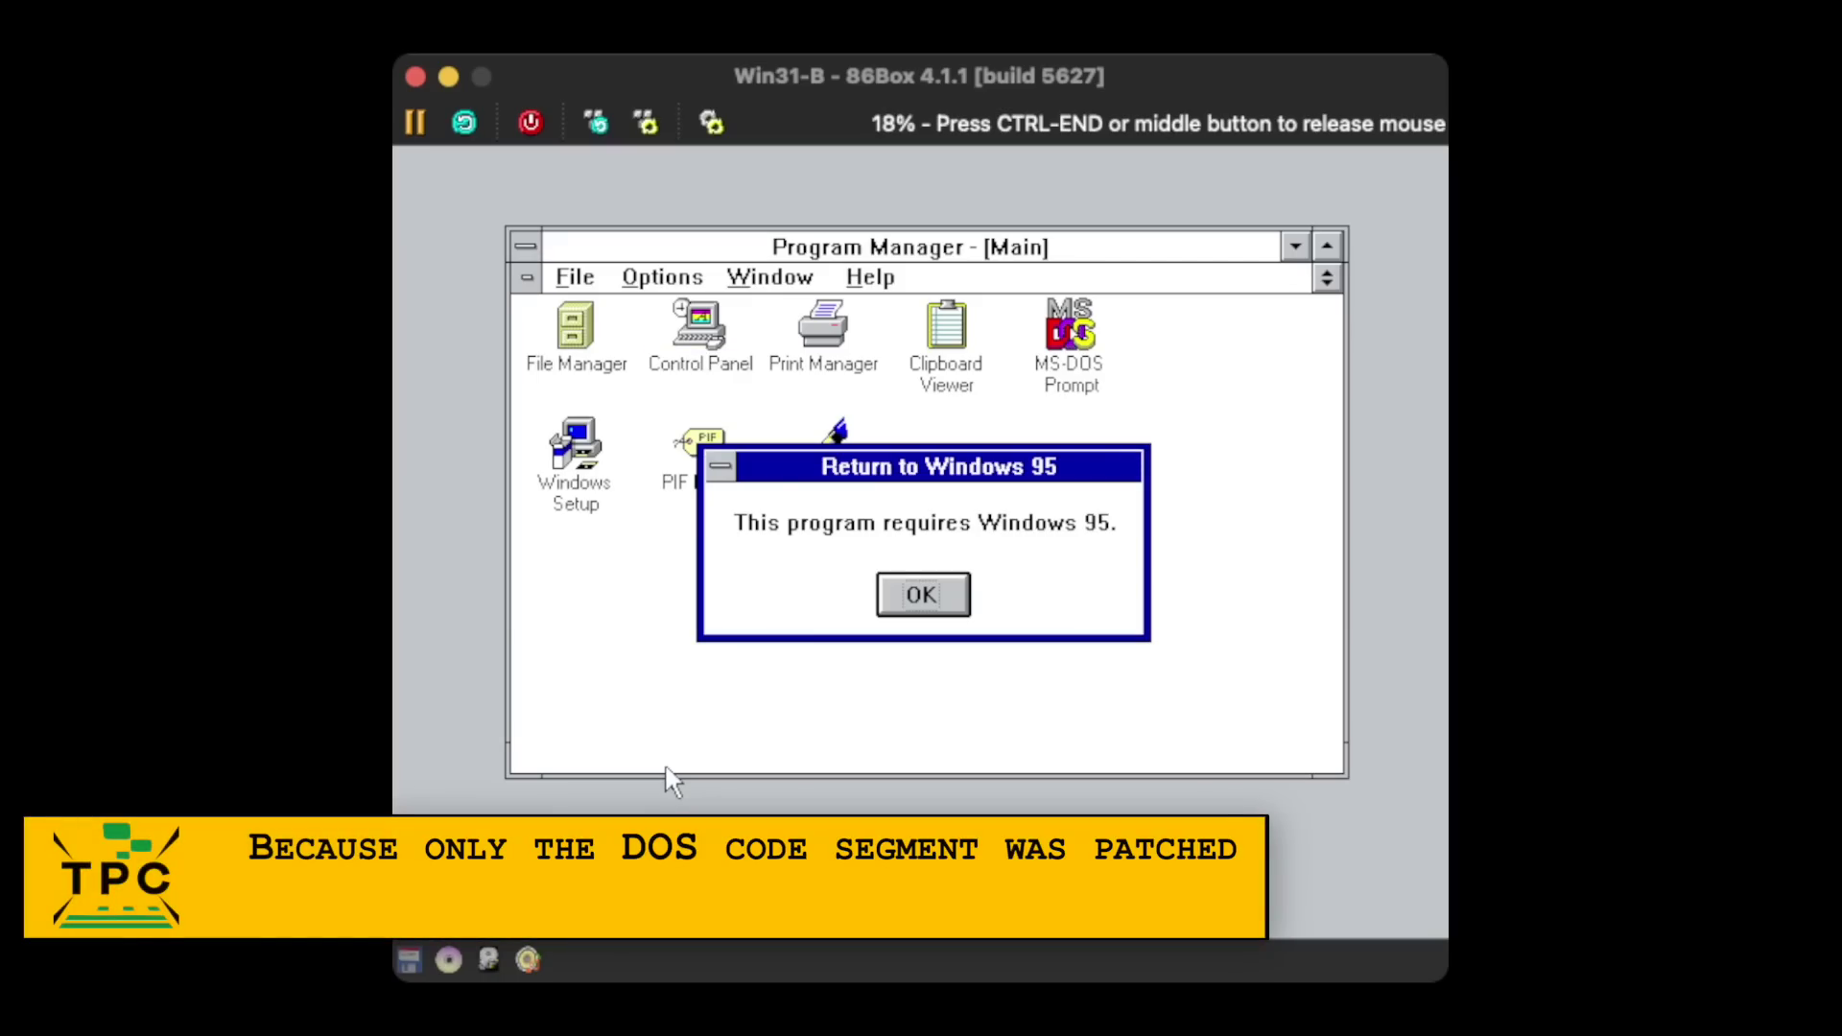
pyautogui.click(956, 590)
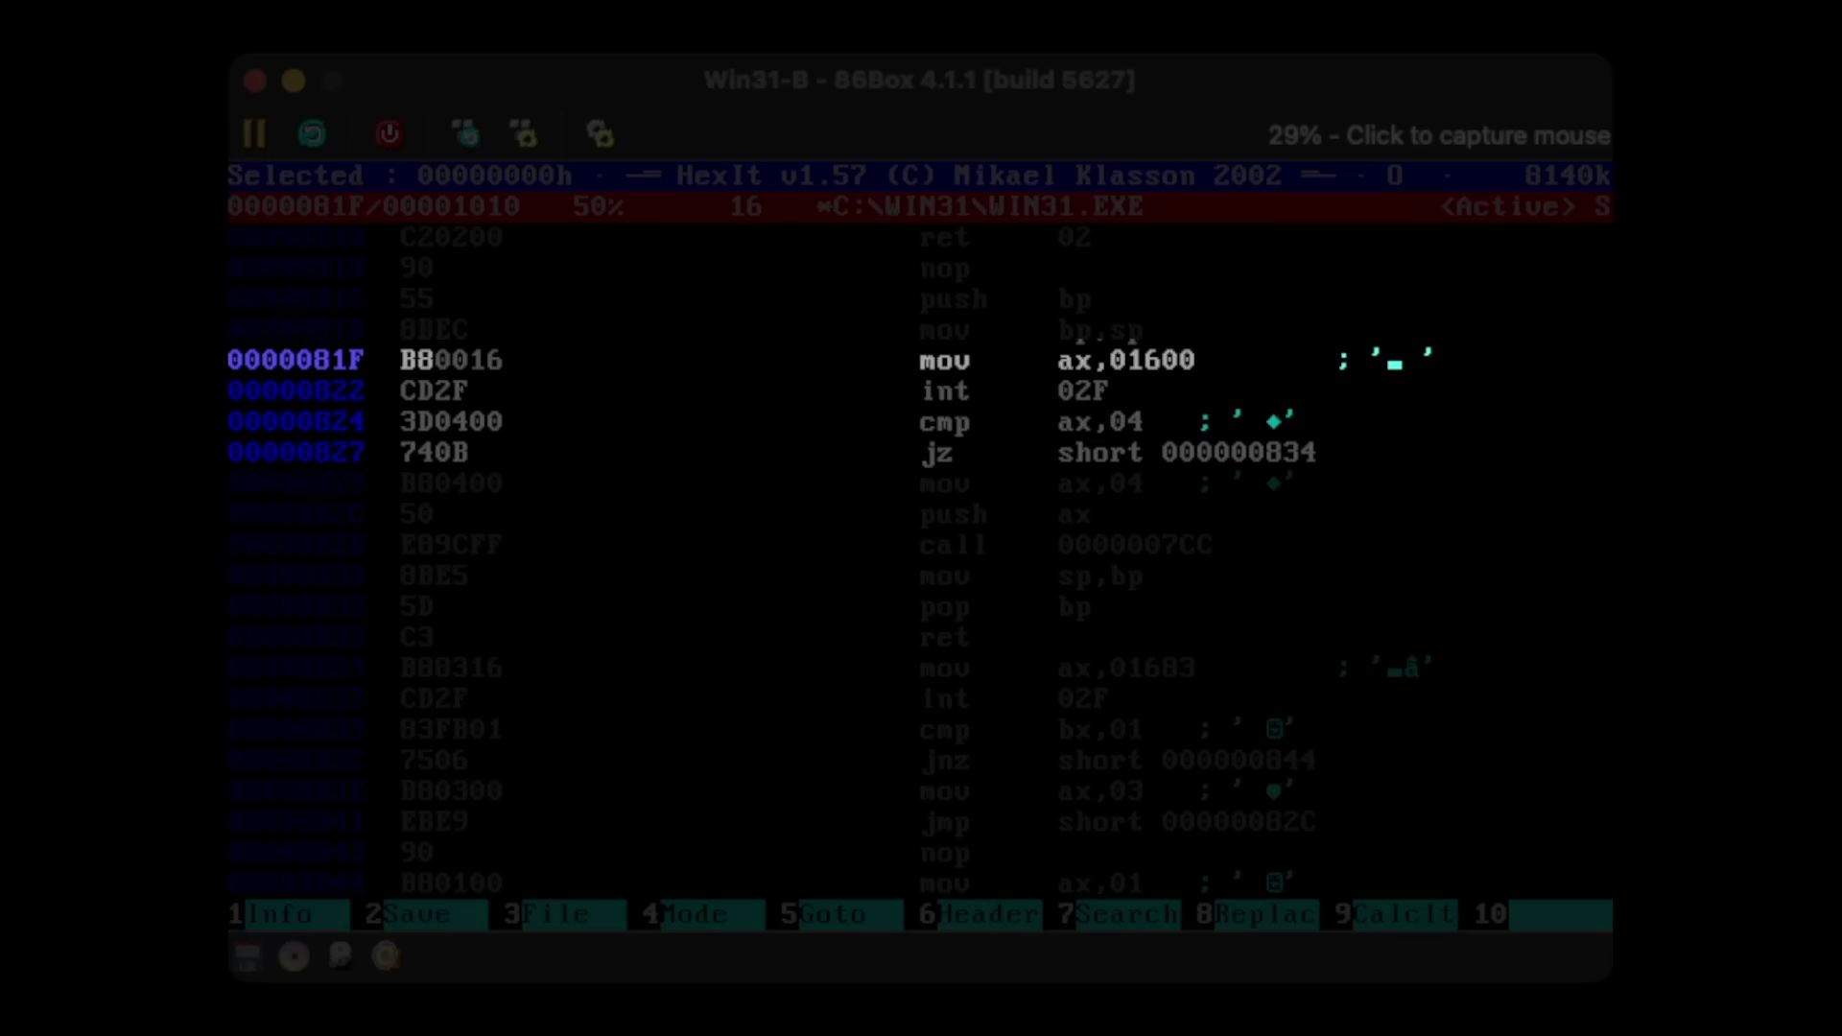
pyautogui.write('EB')
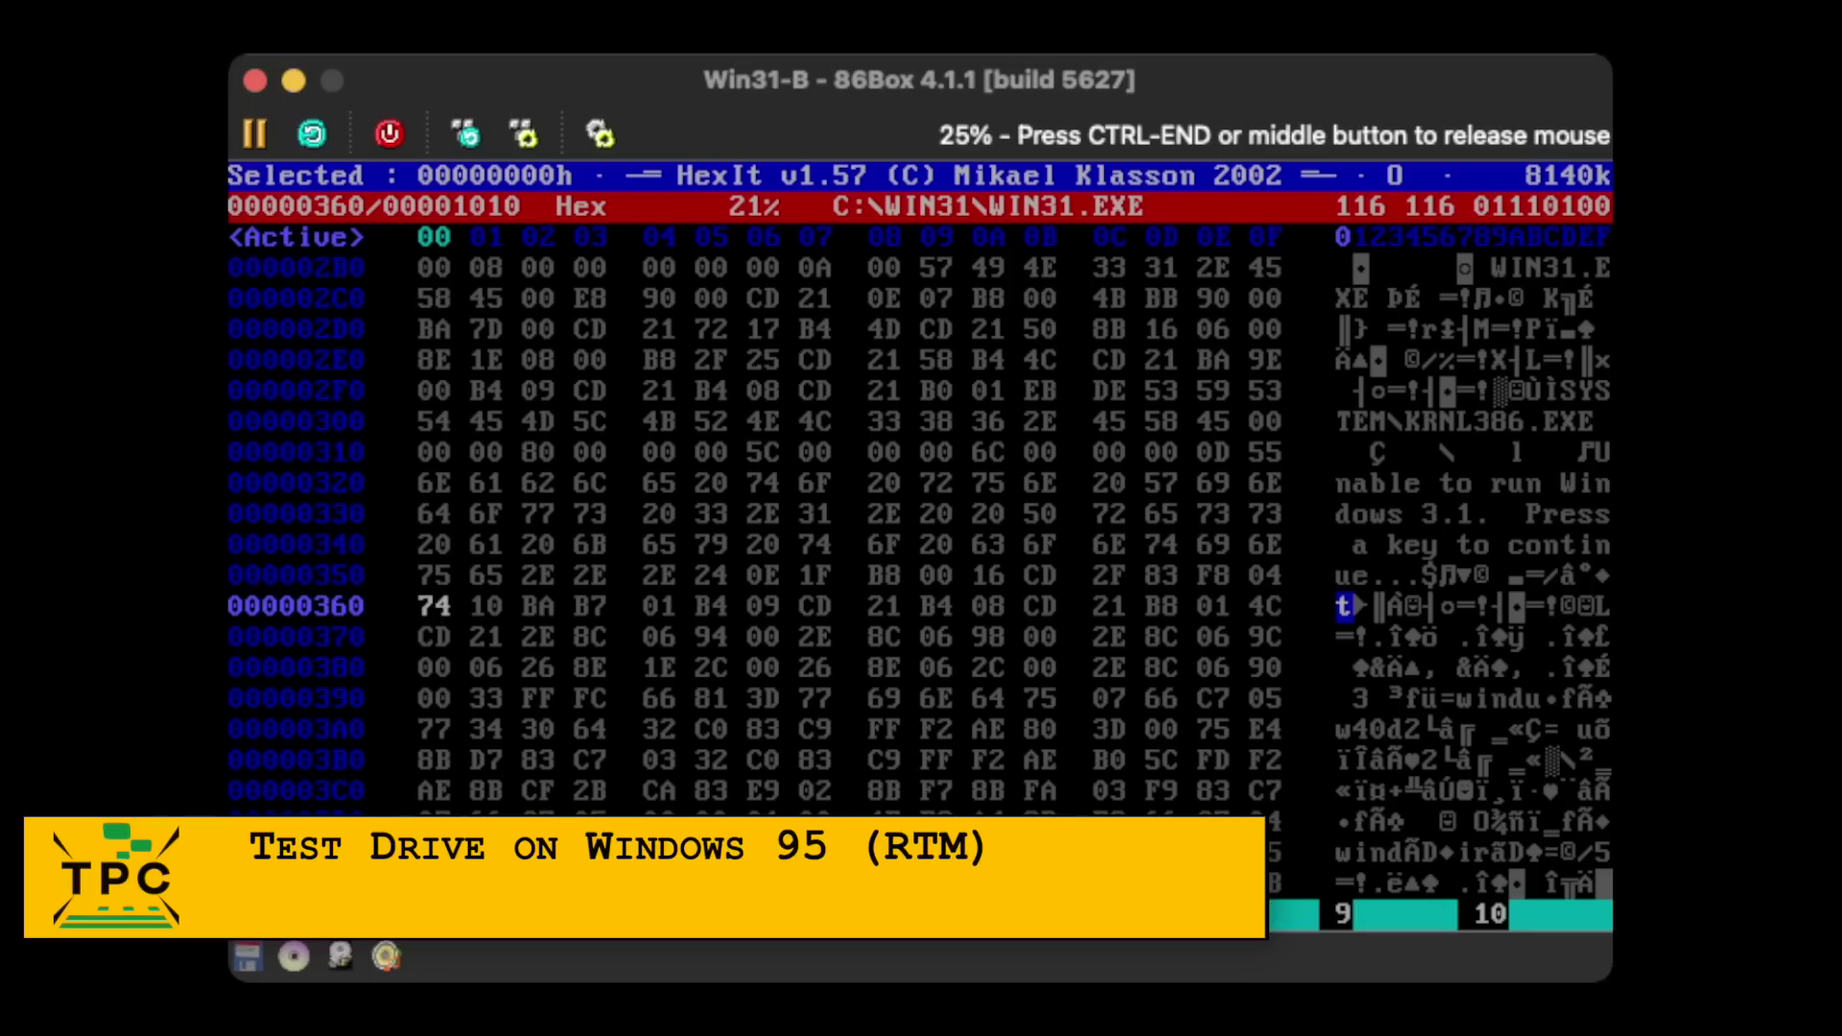
pyautogui.write('eb')
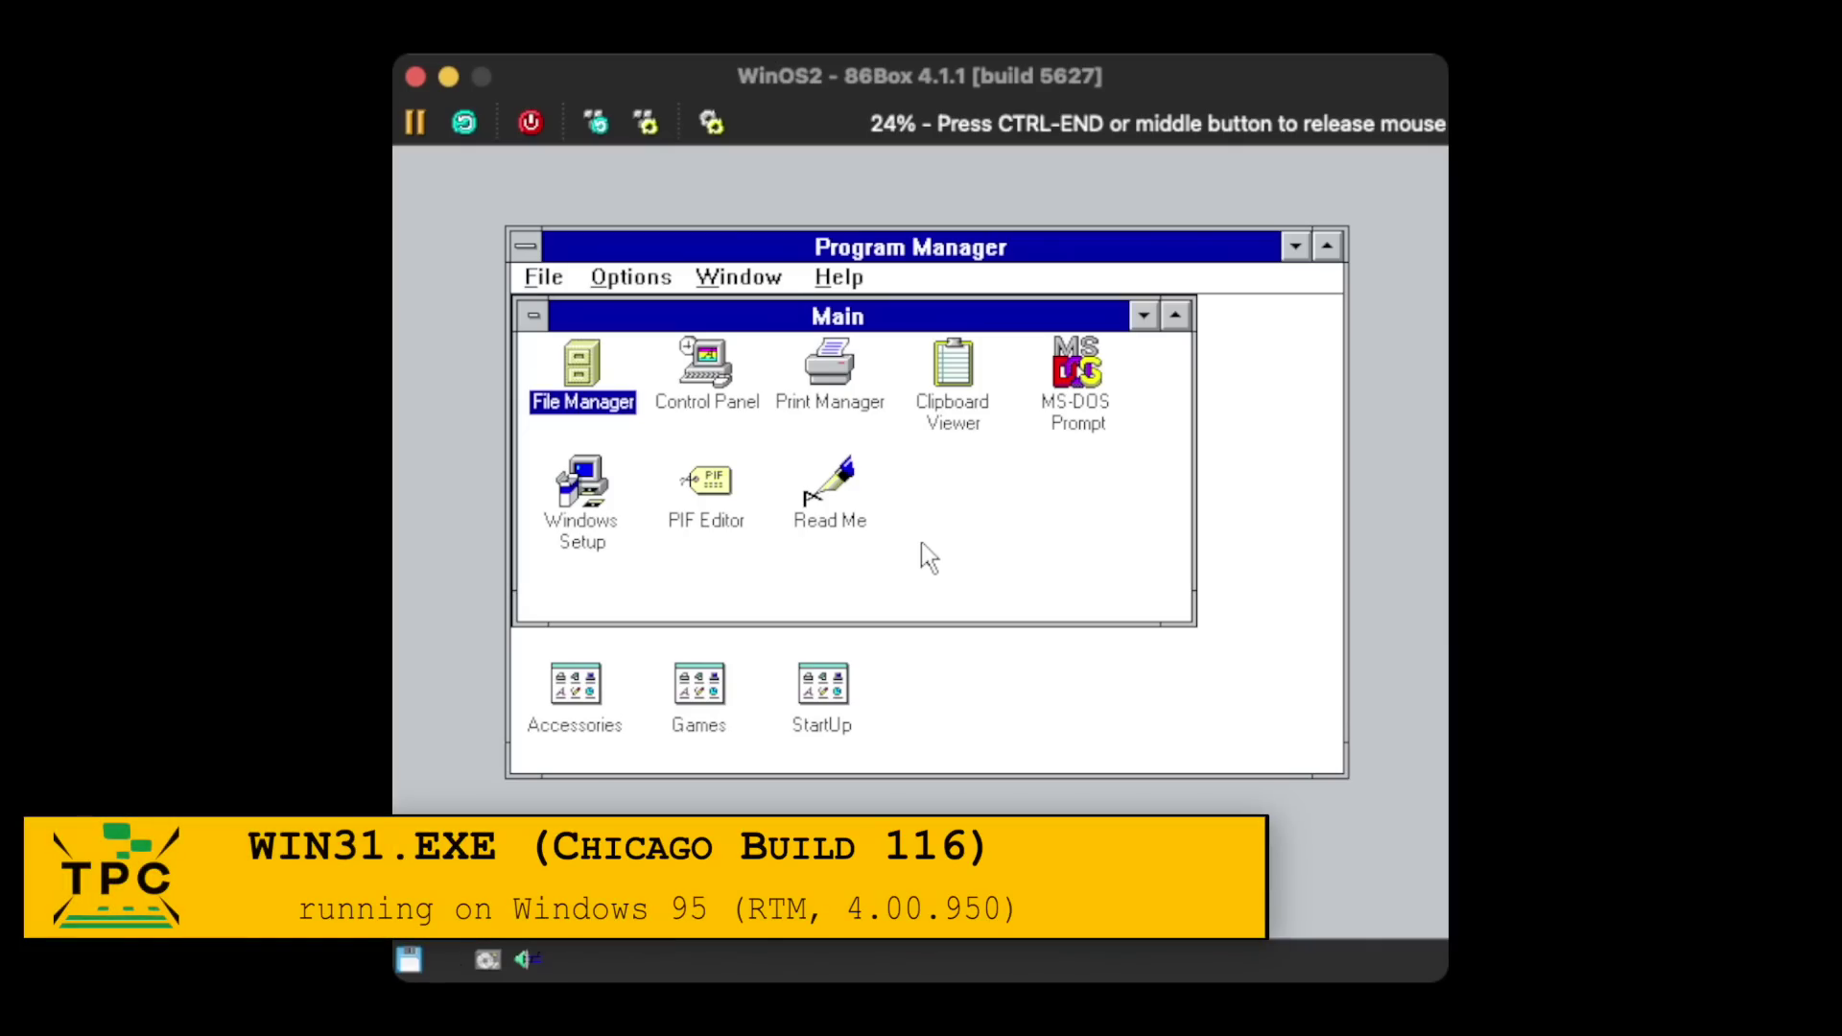
# Arrow through the Main group icons in Program Manager.
pyautogui.press('Right')
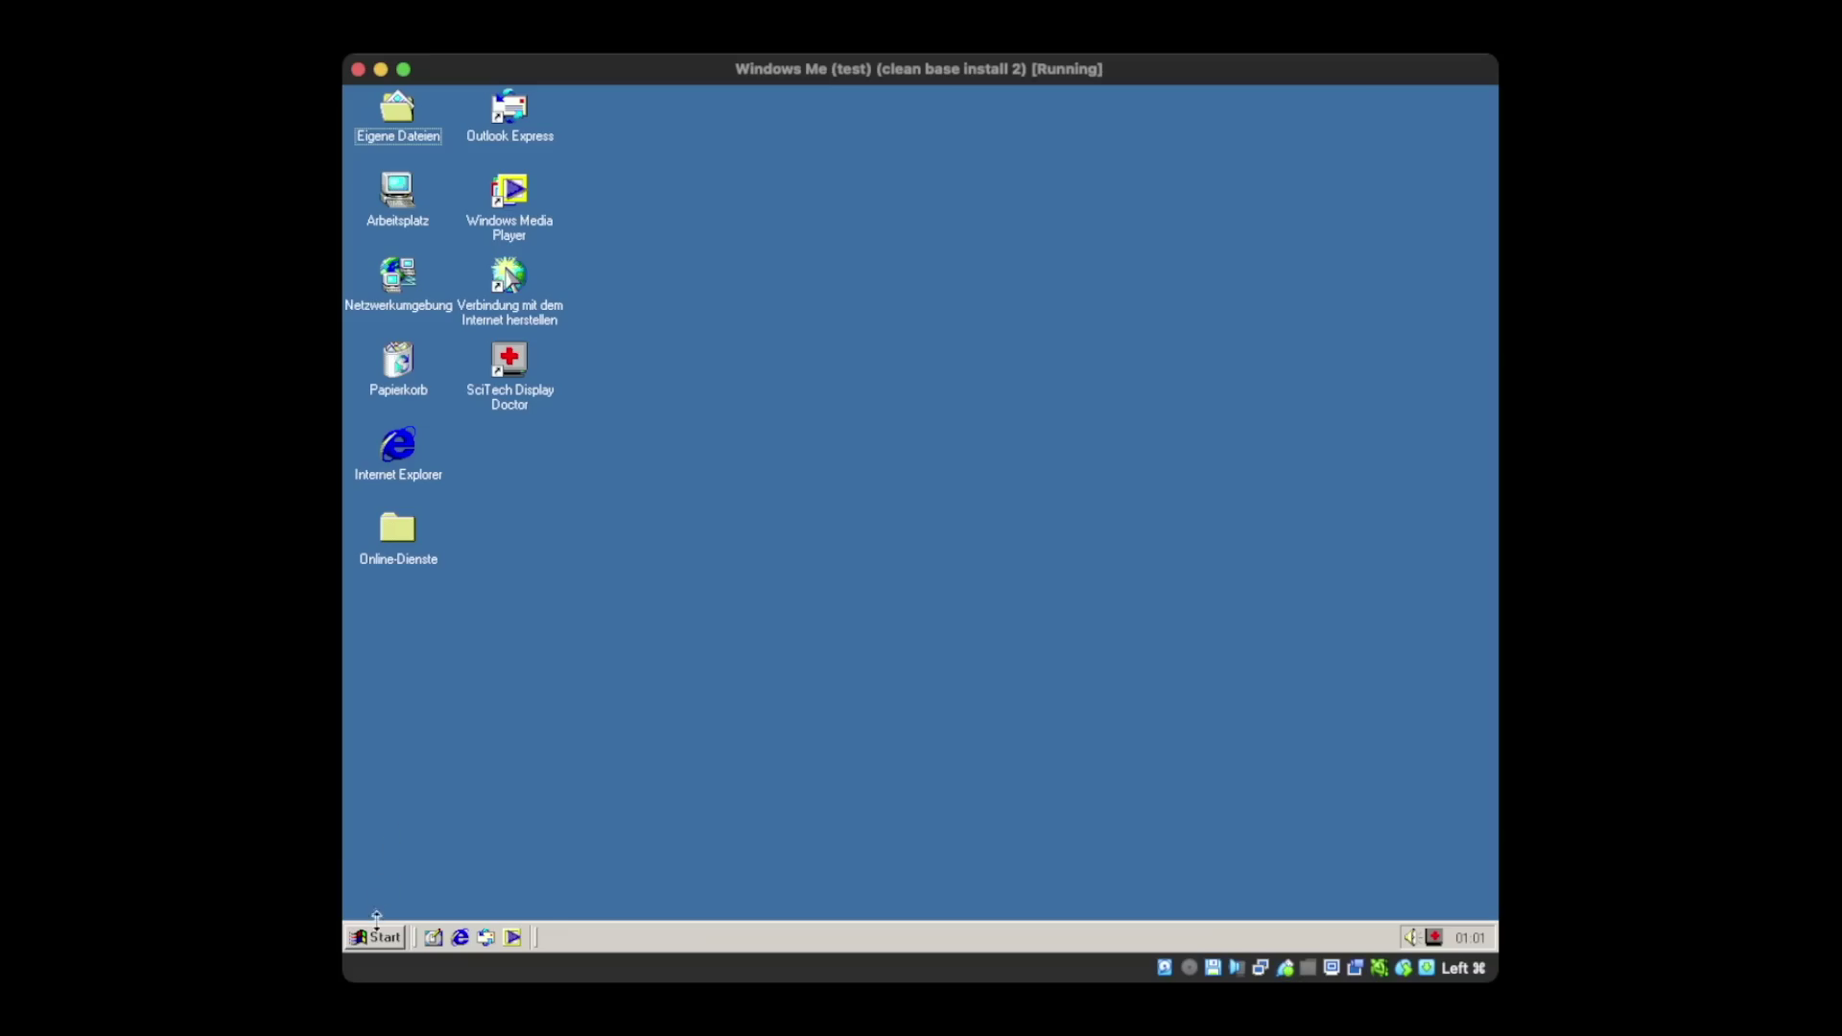
# Restart Windows Me in MS-DOS mode from the Shut Down dialog.
pyautogui.click(377, 933)
pyautogui.click(424, 902)
pyautogui.click(913, 482)
pyautogui.click(918, 521)
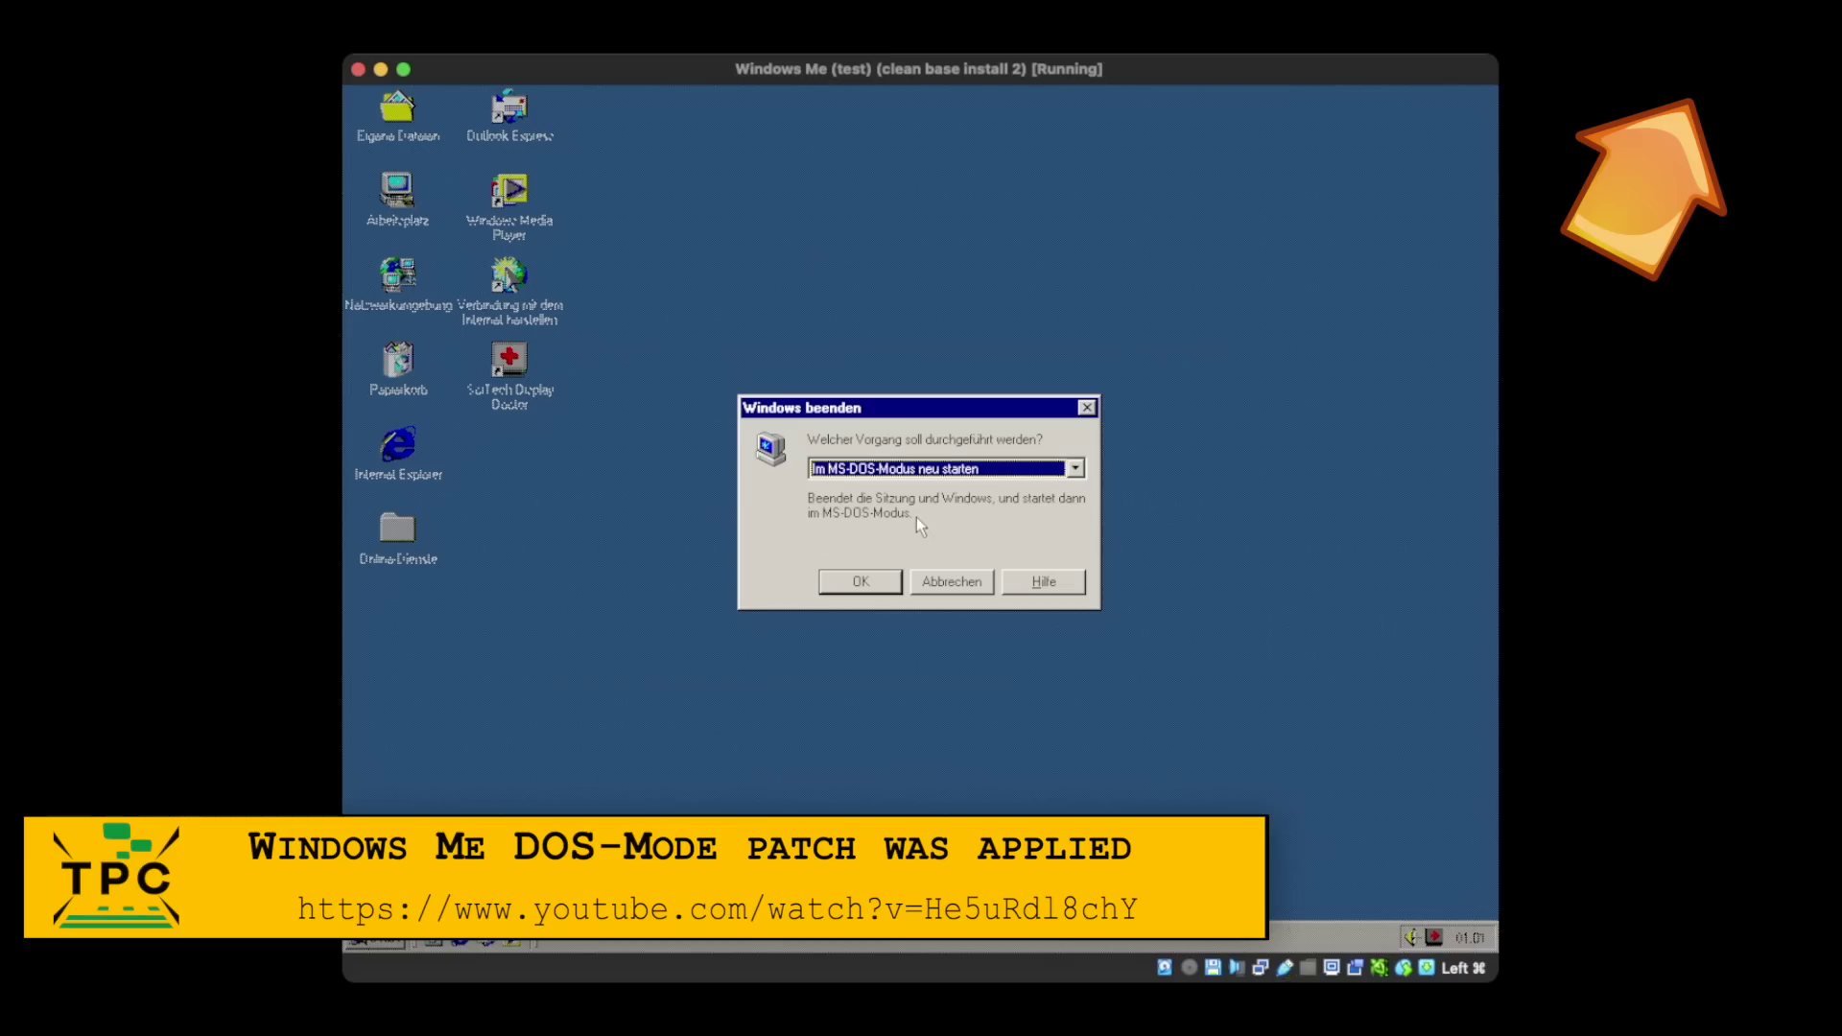
pyautogui.click(861, 583)
pyautogui.write('cd \\311setup')
# Run Windows 3.1 Setup from \311setup as a Custom install into C:\WIN311.
pyautogui.press('Return')
pyautogui.write('setup')
pyautogui.press('Return')
pyautogui.press('Return')
pyautogui.press('c')
pyautogui.press('BackSpace')
pyautogui.press('BackSpace')
pyautogui.press('BackSpace')
pyautogui.press('BackSpace')
pyautogui.write('311')
pyautogui.press('Return')
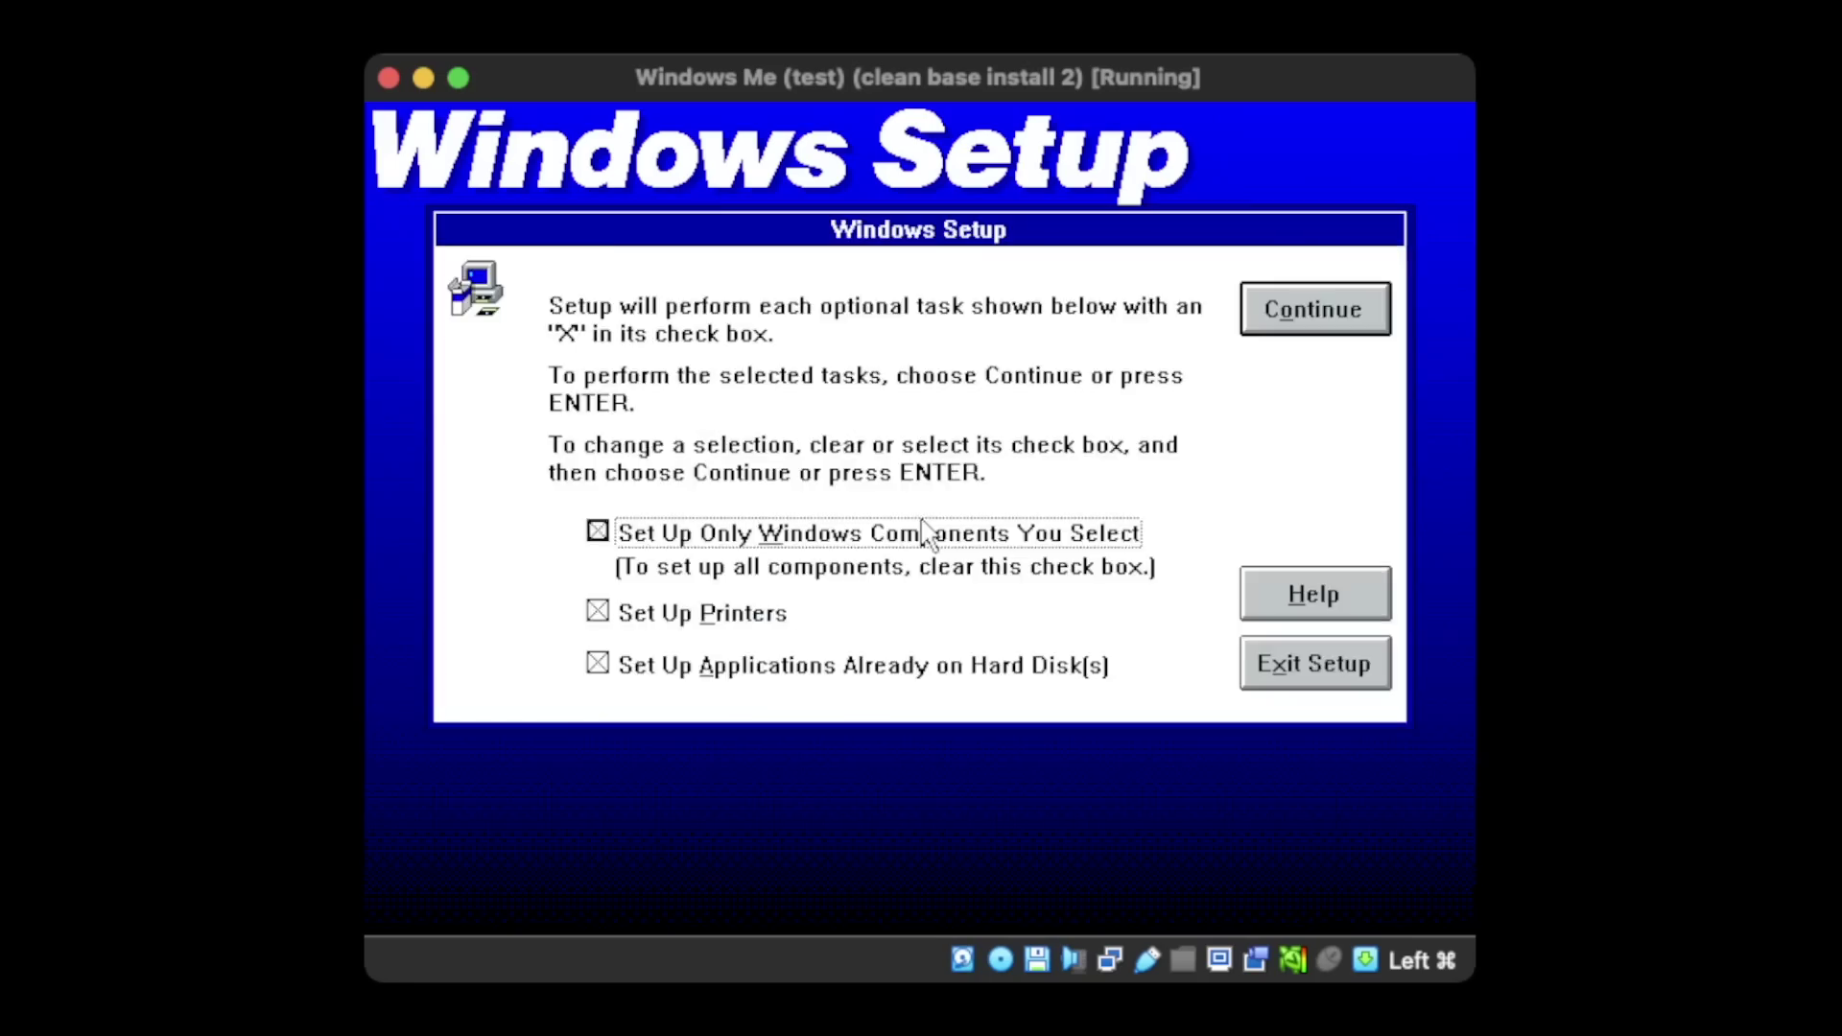
pyautogui.press('Return')
pyautogui.hotkey('alt', 'c')
pyautogui.click(1332, 302)
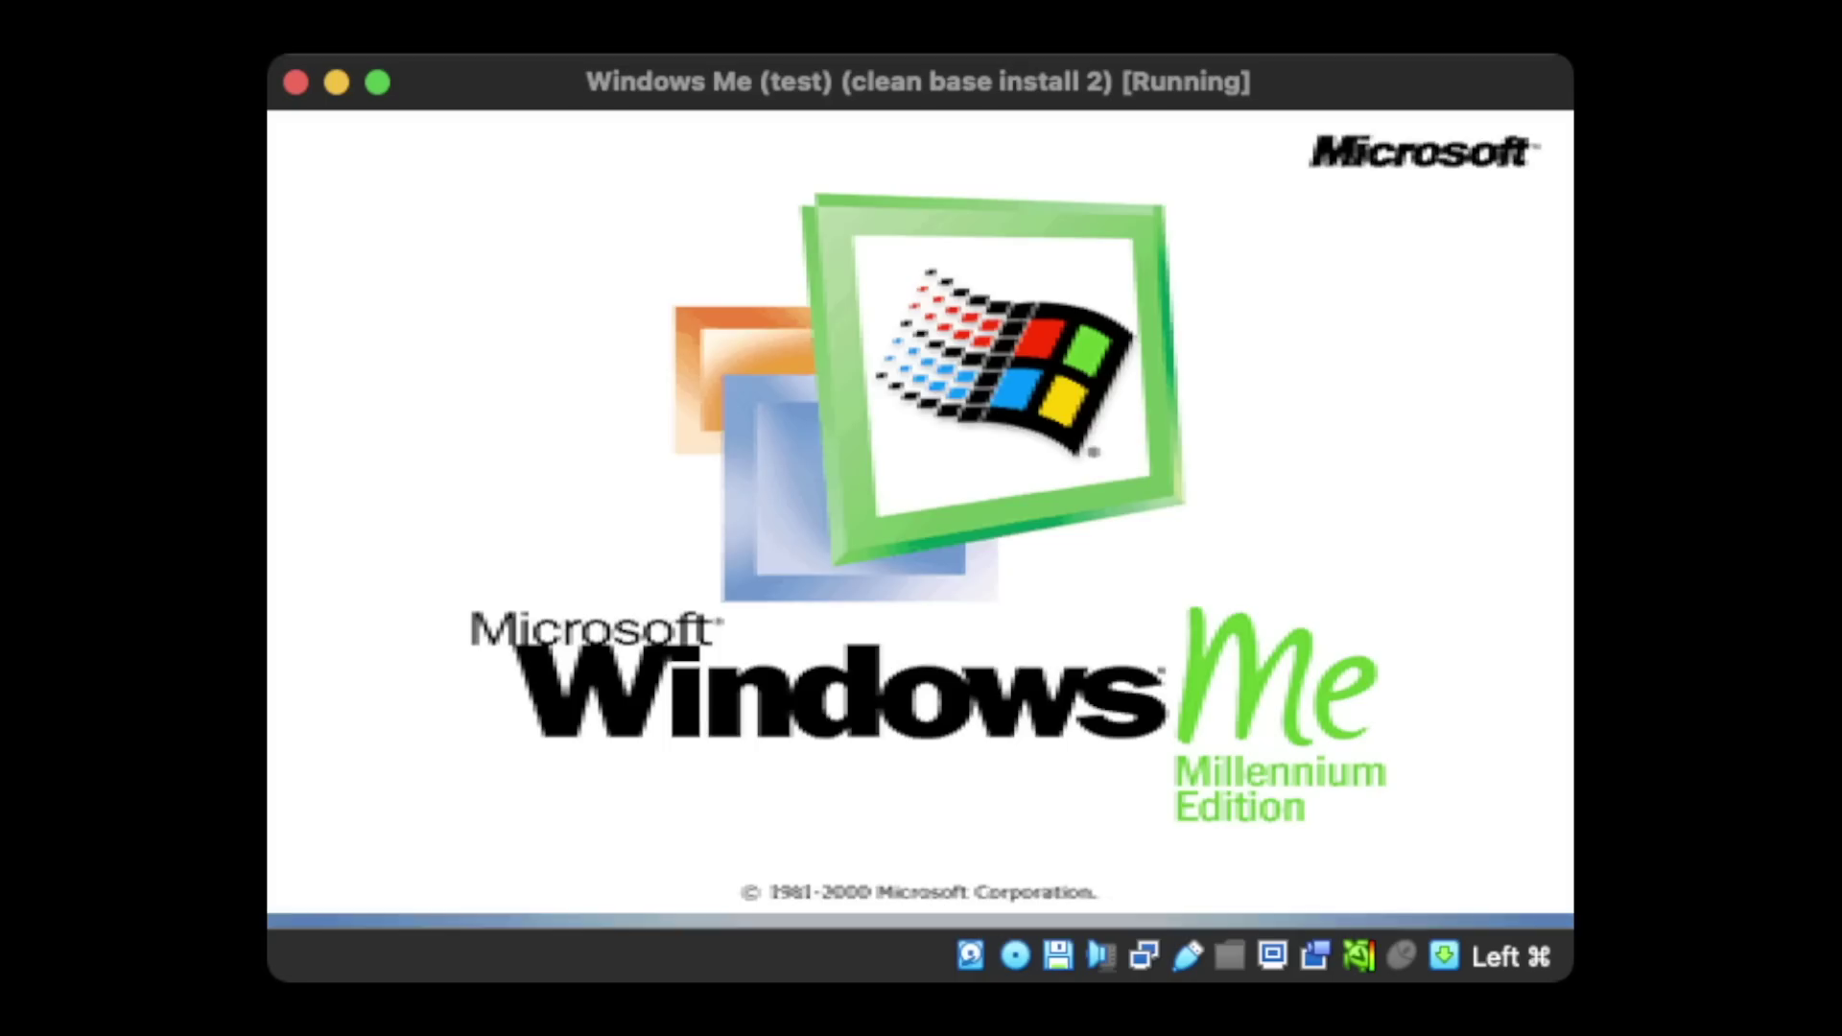
# Launch the Win31 shortcut and bring Program Manager into focus on Windows Me.
pyautogui.press('Return')
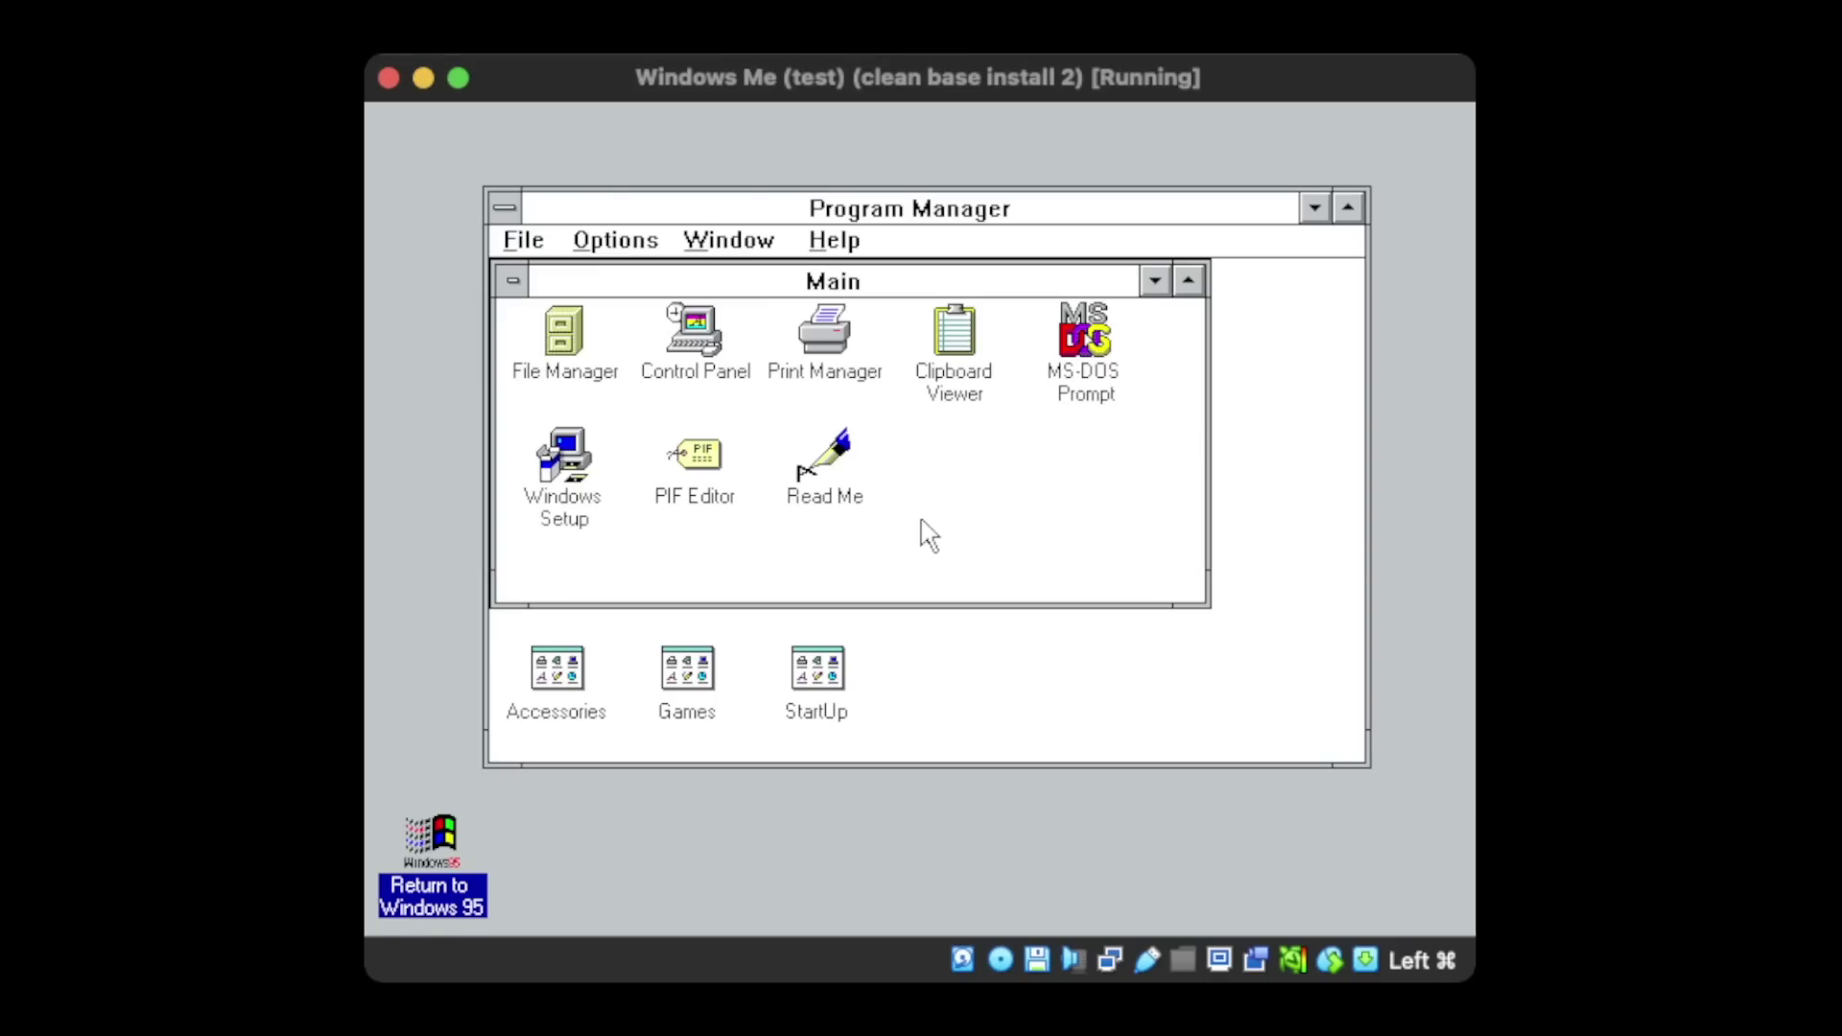
pyautogui.click(929, 536)
pyautogui.hotkey('alt', 'F4')
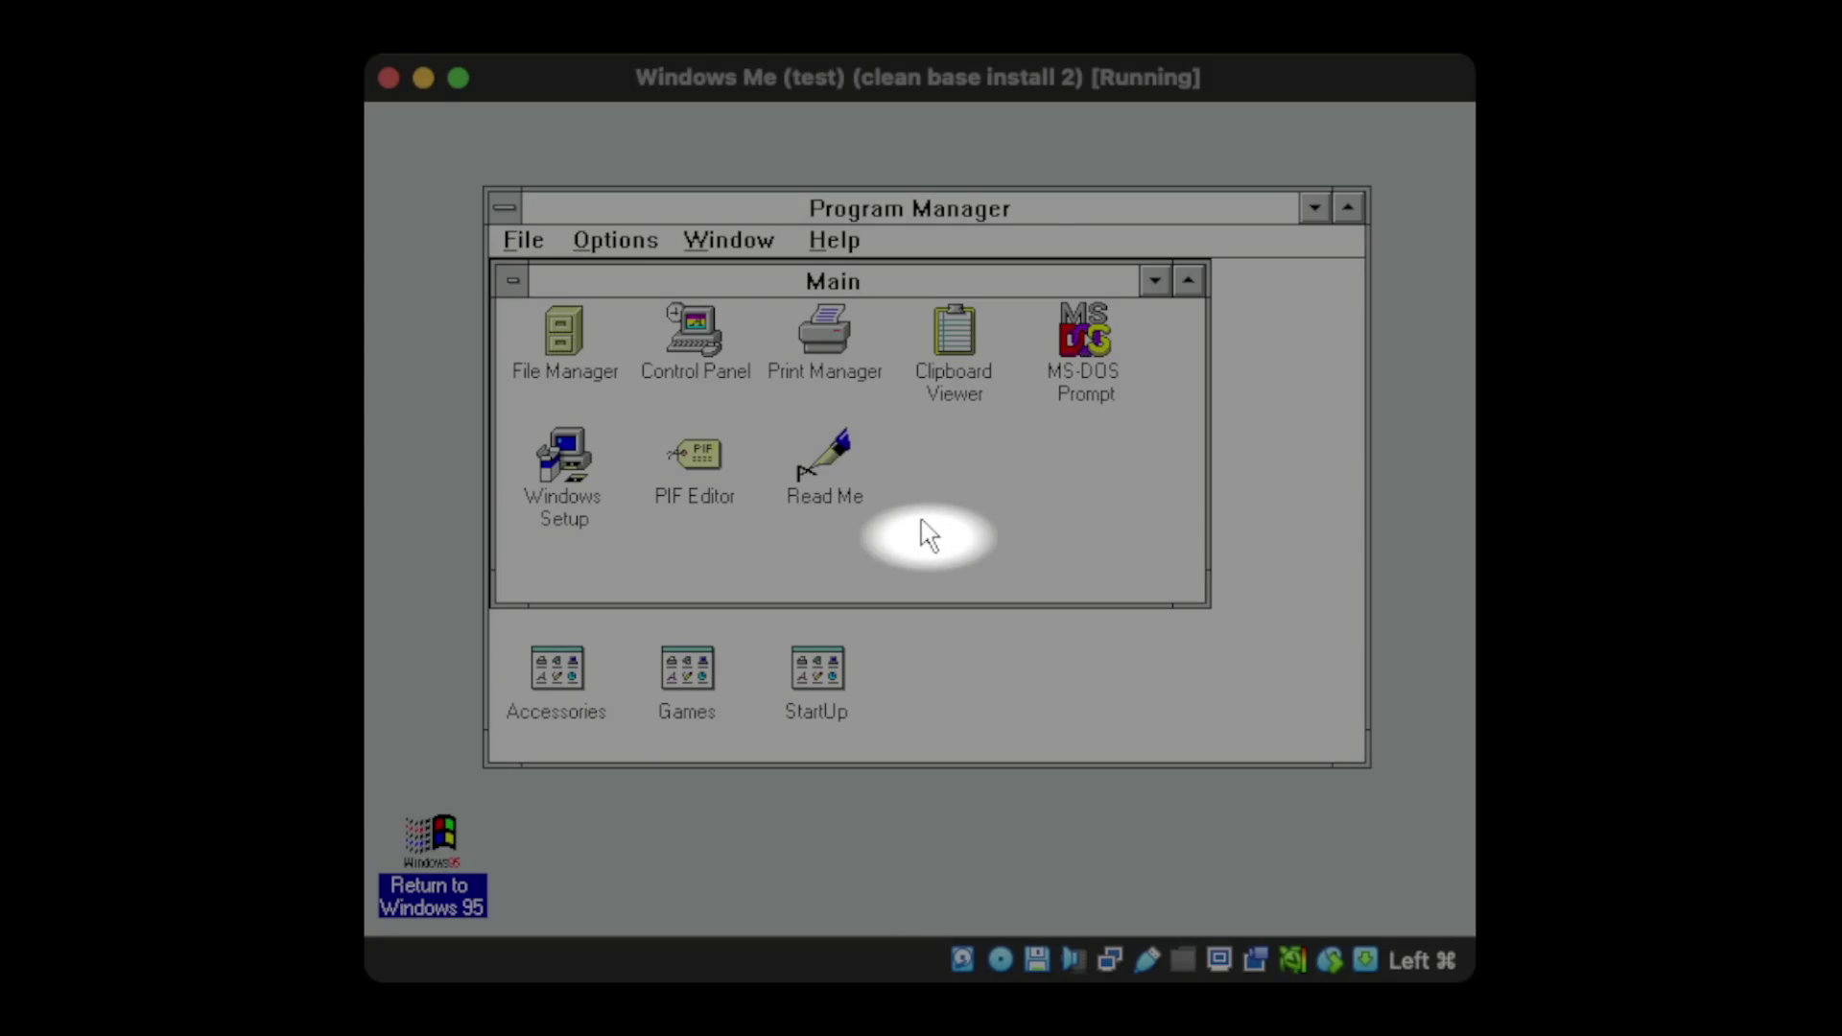
pyautogui.click(929, 537)
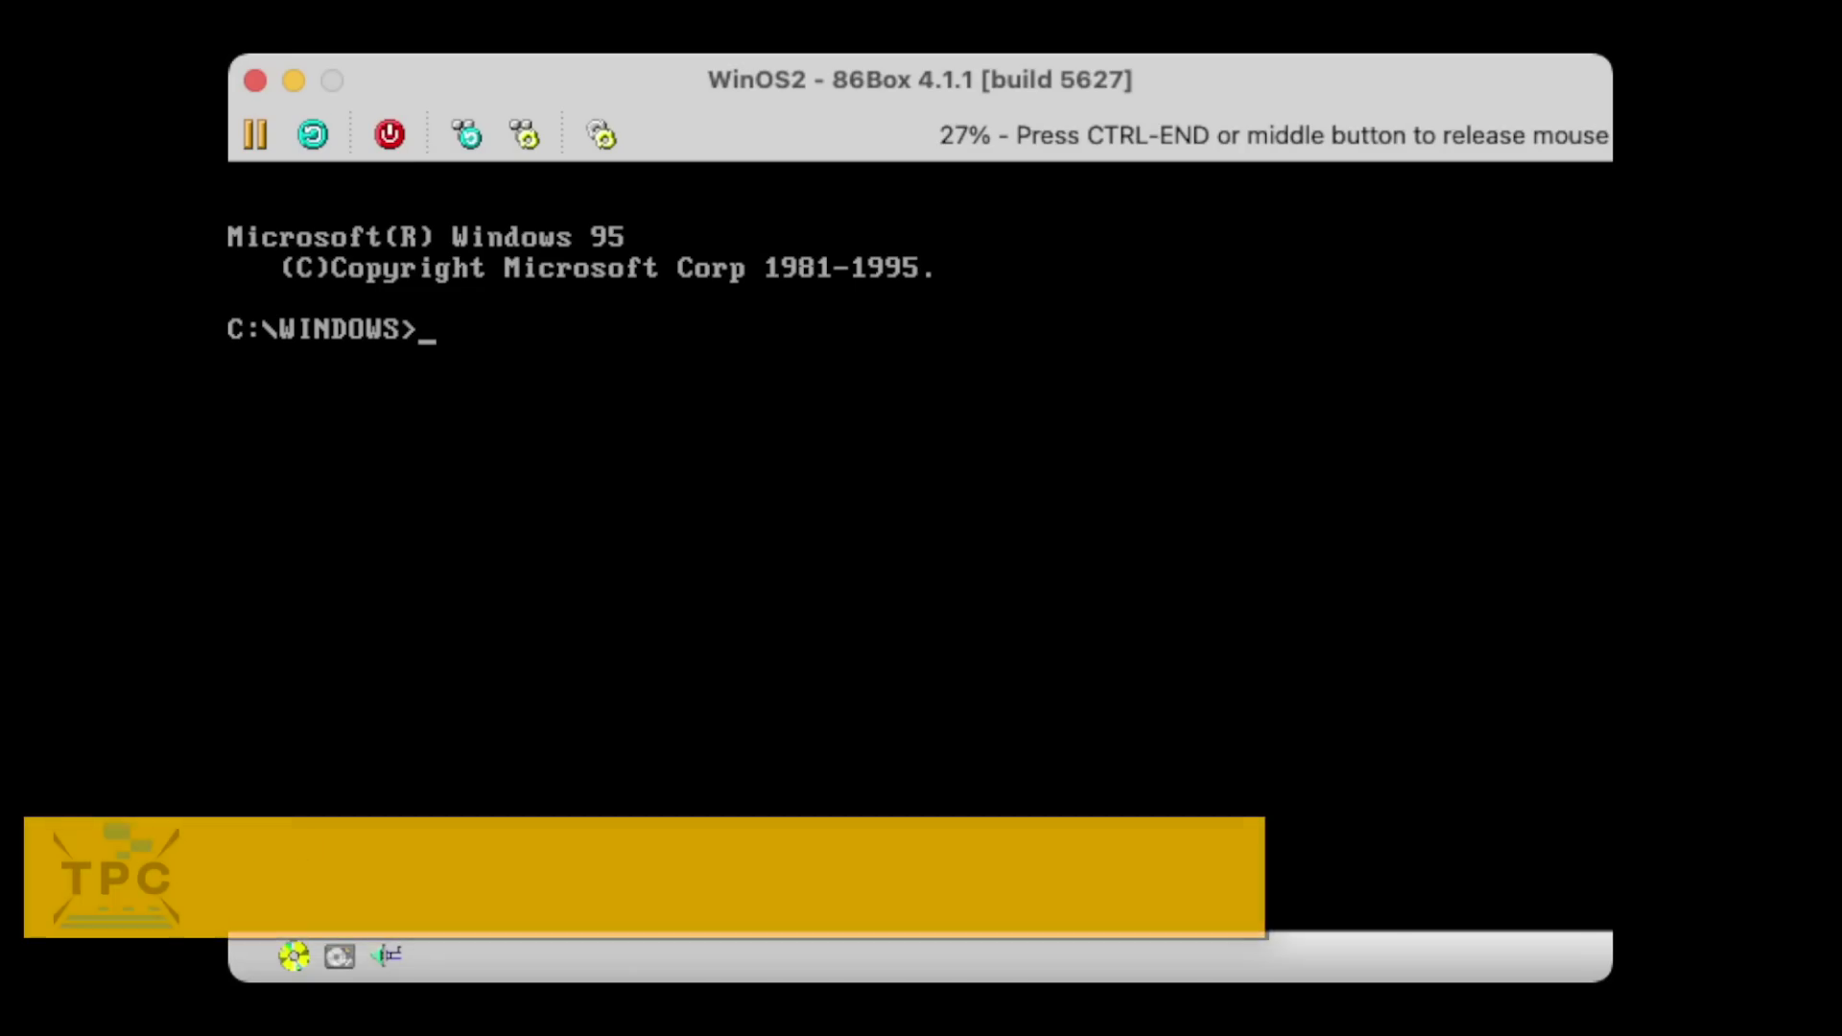
pyautogui.write('cd \\temp')
# In \temp\wfw311, run lock c: and Windows for Workgroups setup with Express-Setup.
pyautogui.press('Return')
pyautogui.write('cd w')
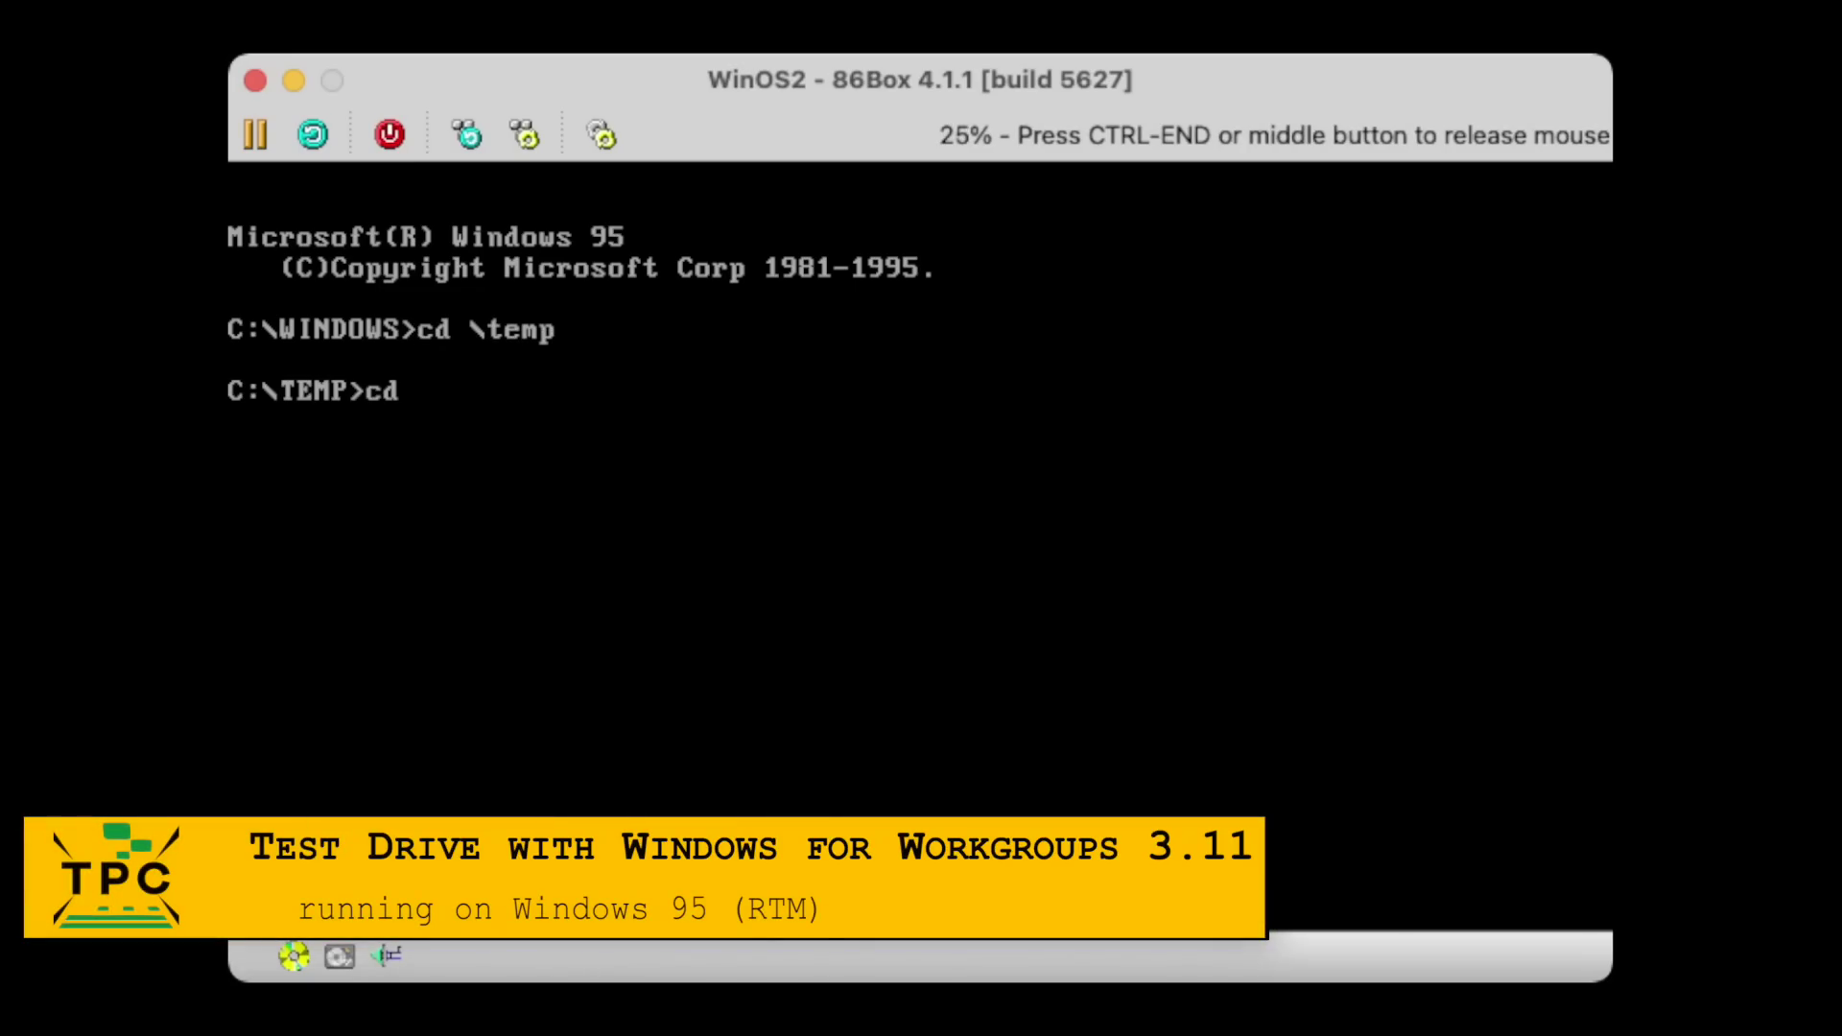
pyautogui.write('fw311')
pyautogui.press('Return')
pyautogui.write('lock c:')
pyautogui.press('Return')
pyautogui.write('j')
pyautogui.write('s')
pyautogui.press('Return')
pyautogui.press('Return')
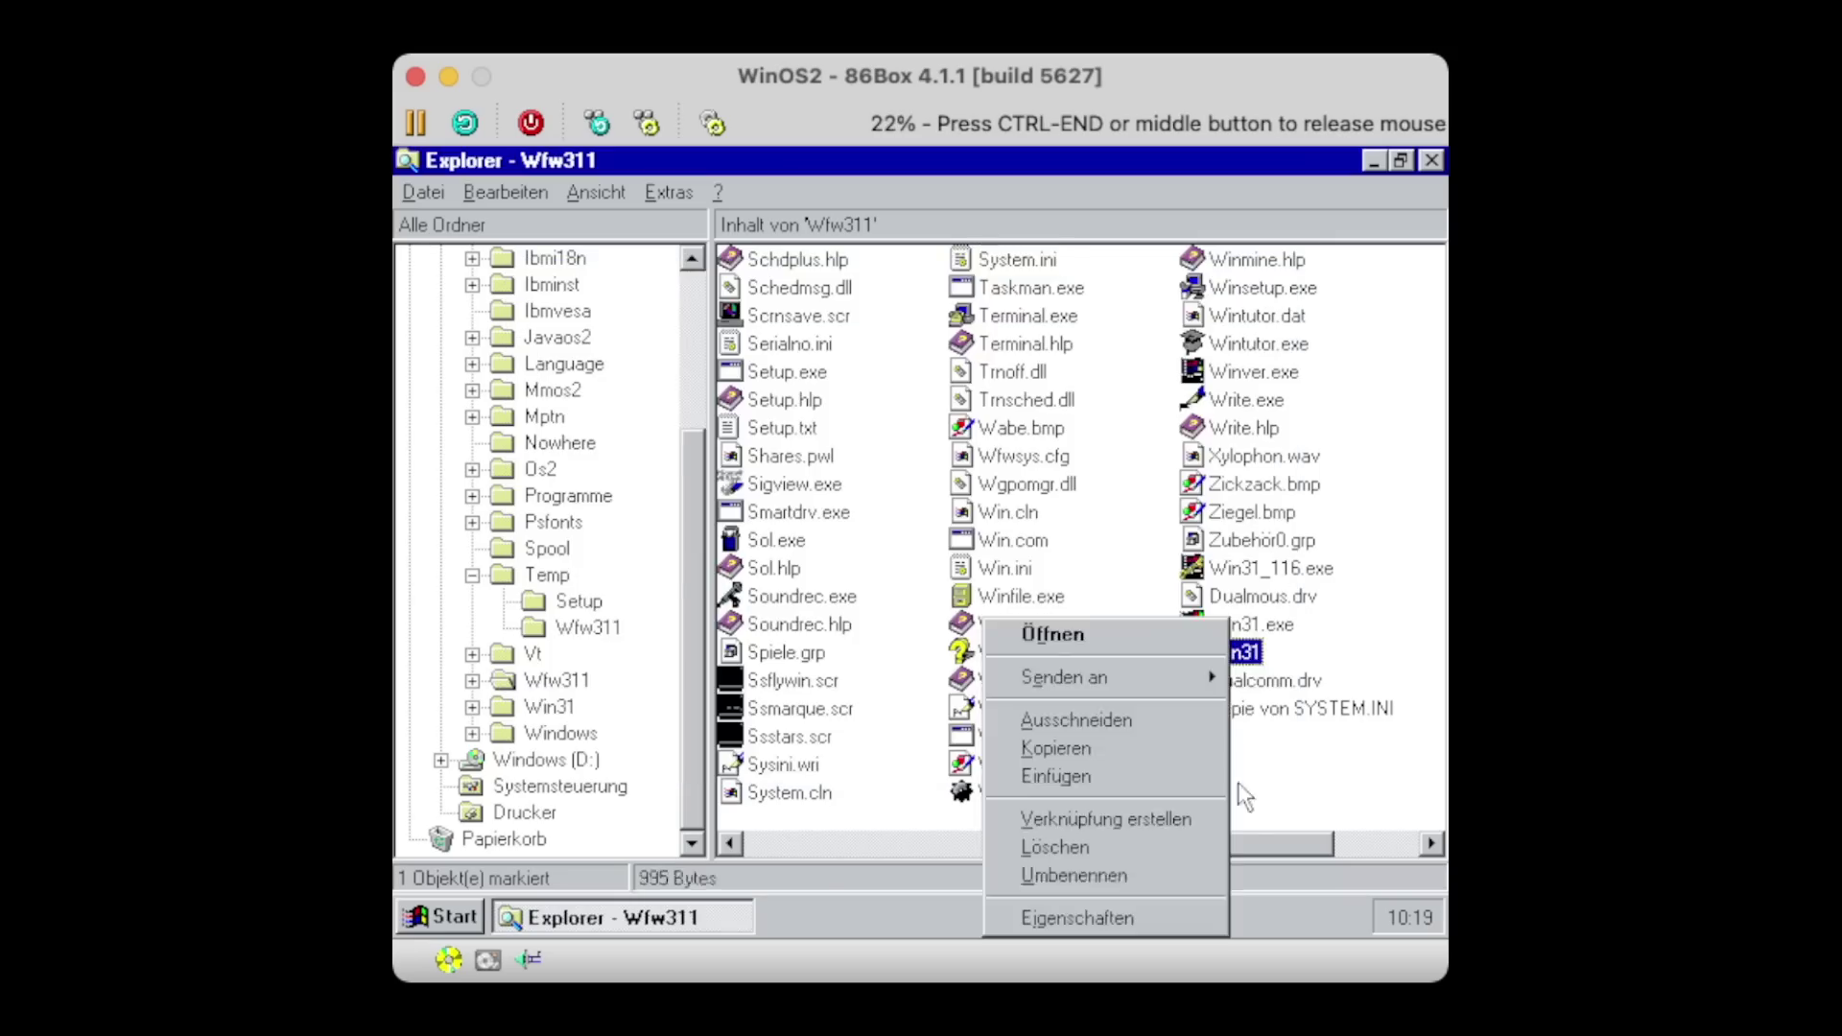
# Check the Win31 shortcut's program settings, launch it, and view Programm-Manager version info.
pyautogui.click(1076, 917)
pyautogui.click(697, 261)
pyautogui.press('Return')
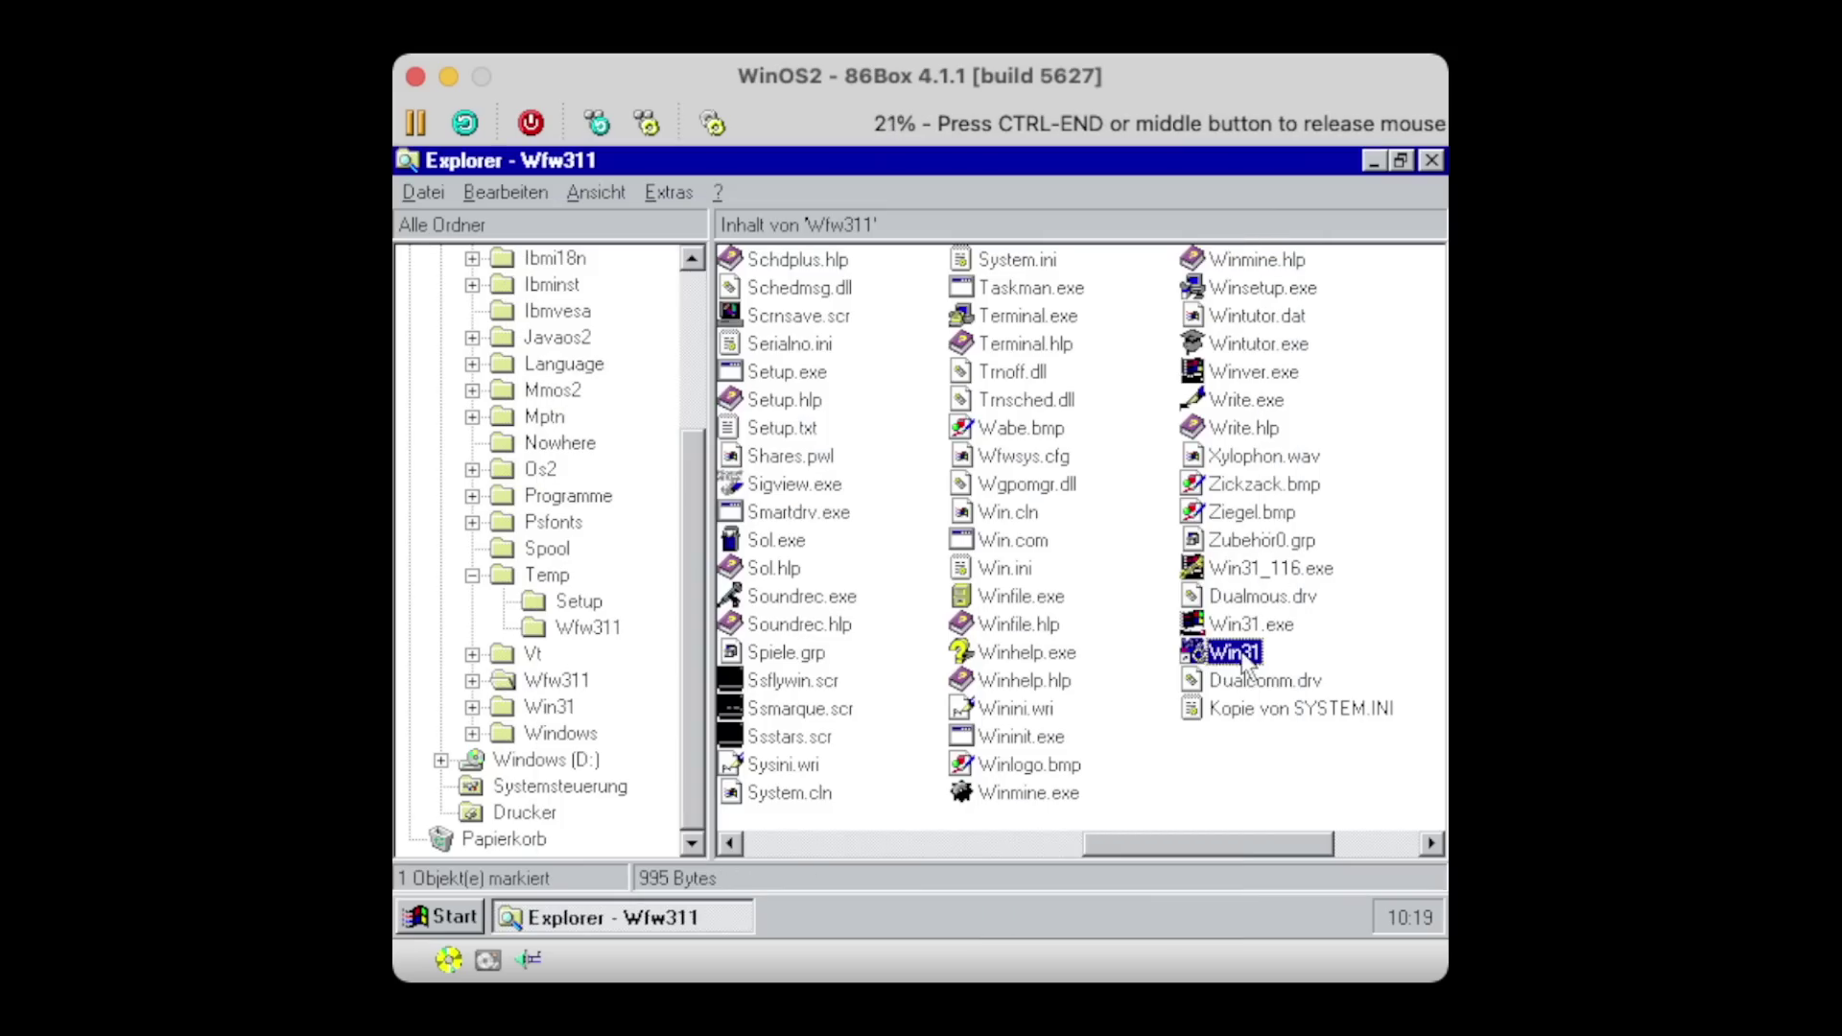
pyautogui.doubleClick(1235, 655)
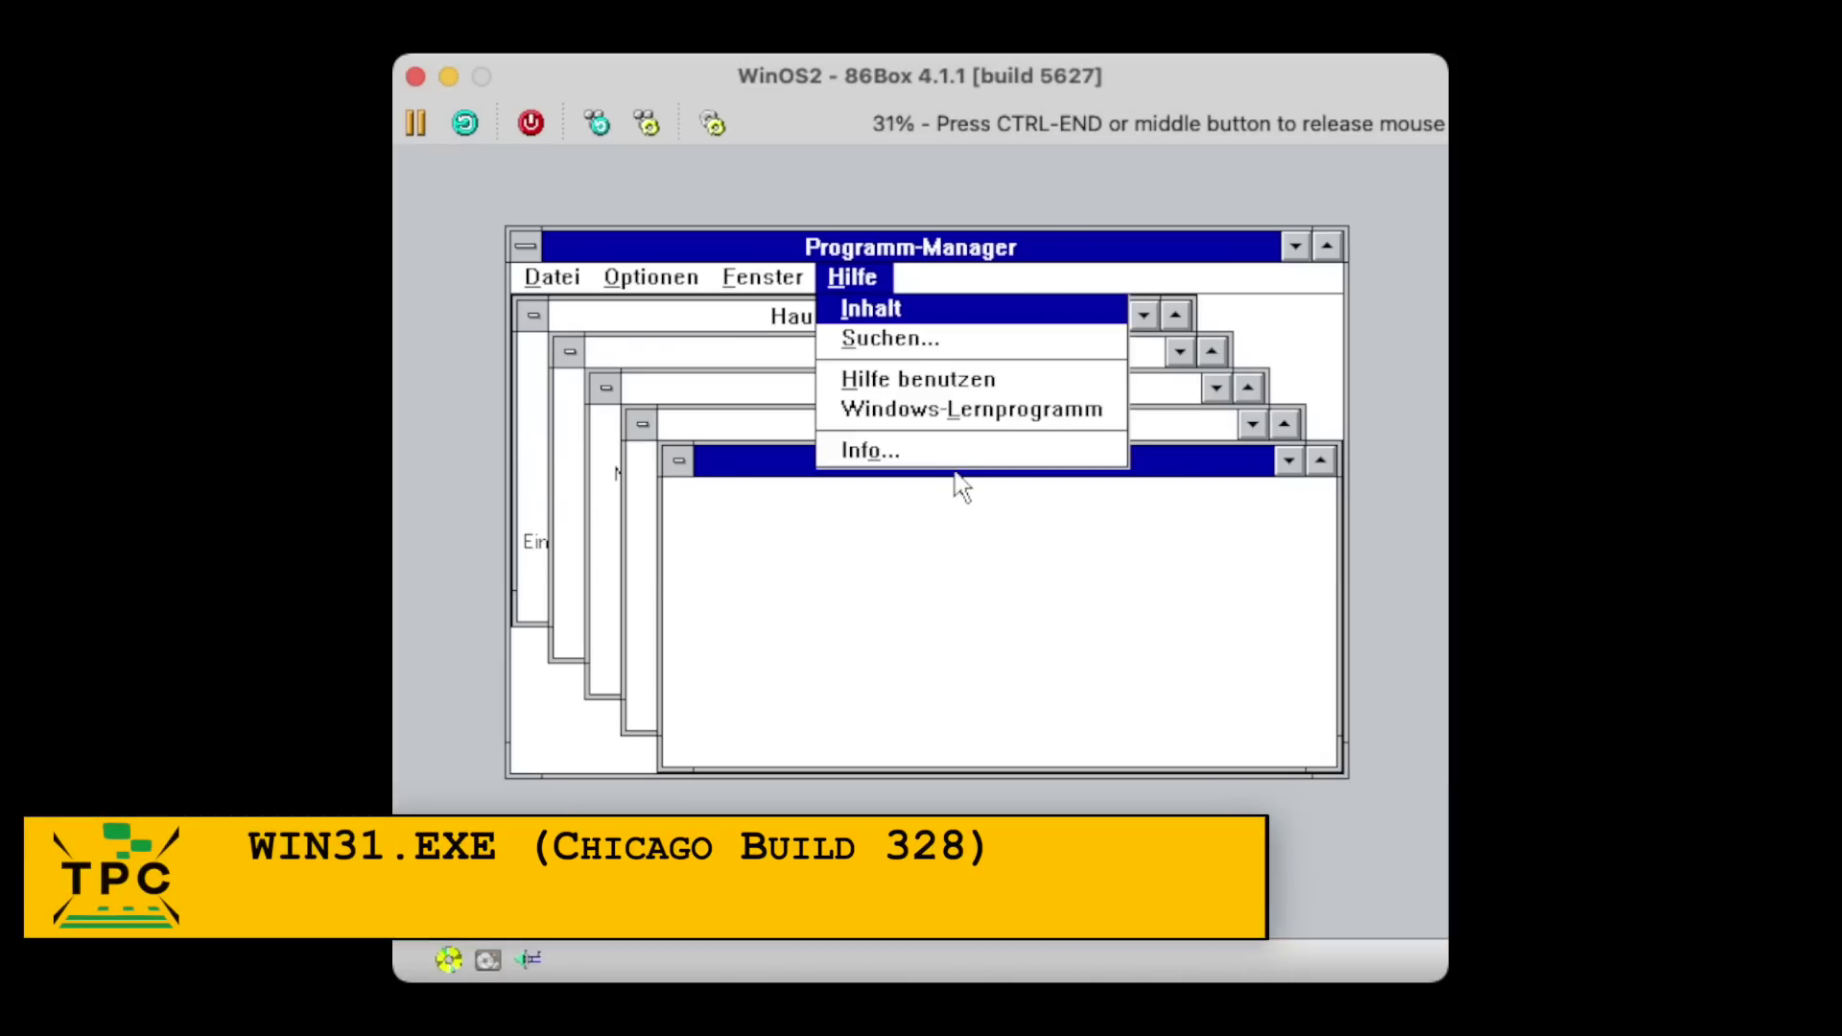
pyautogui.click(954, 450)
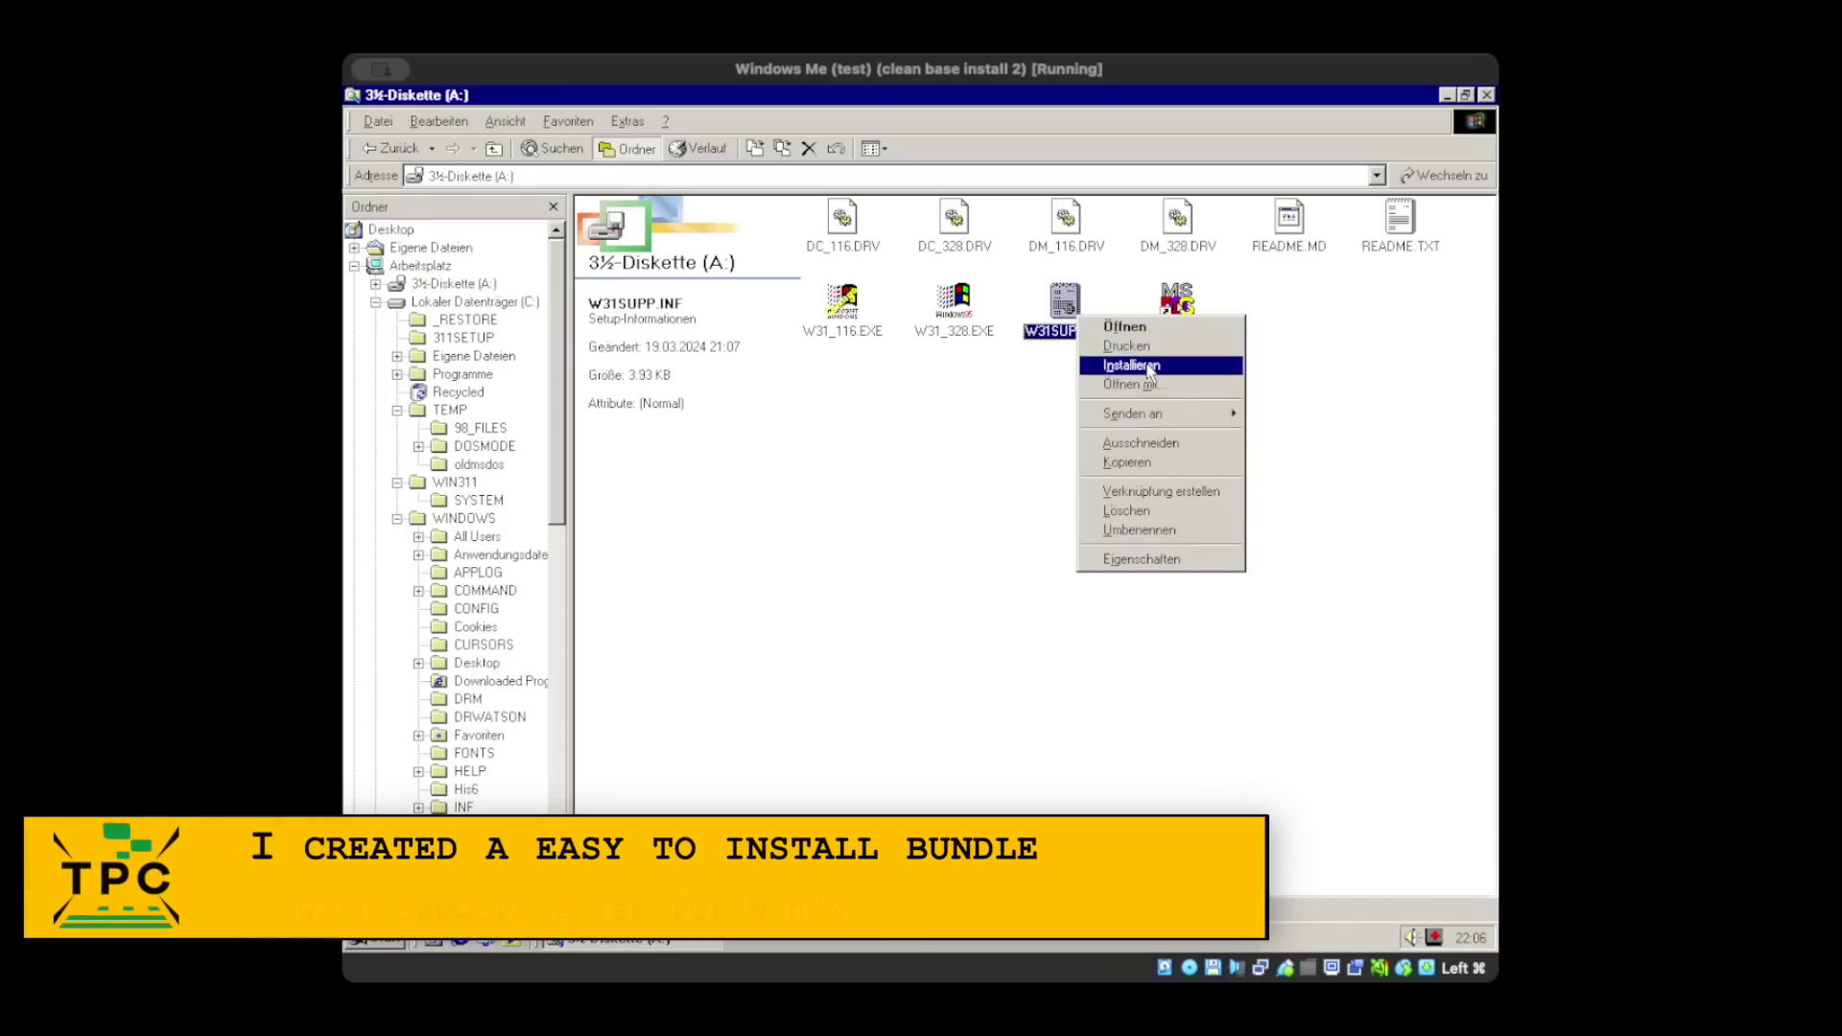
# Install the Windows 3.1 Support package from its INF file.
pyautogui.click(1147, 369)
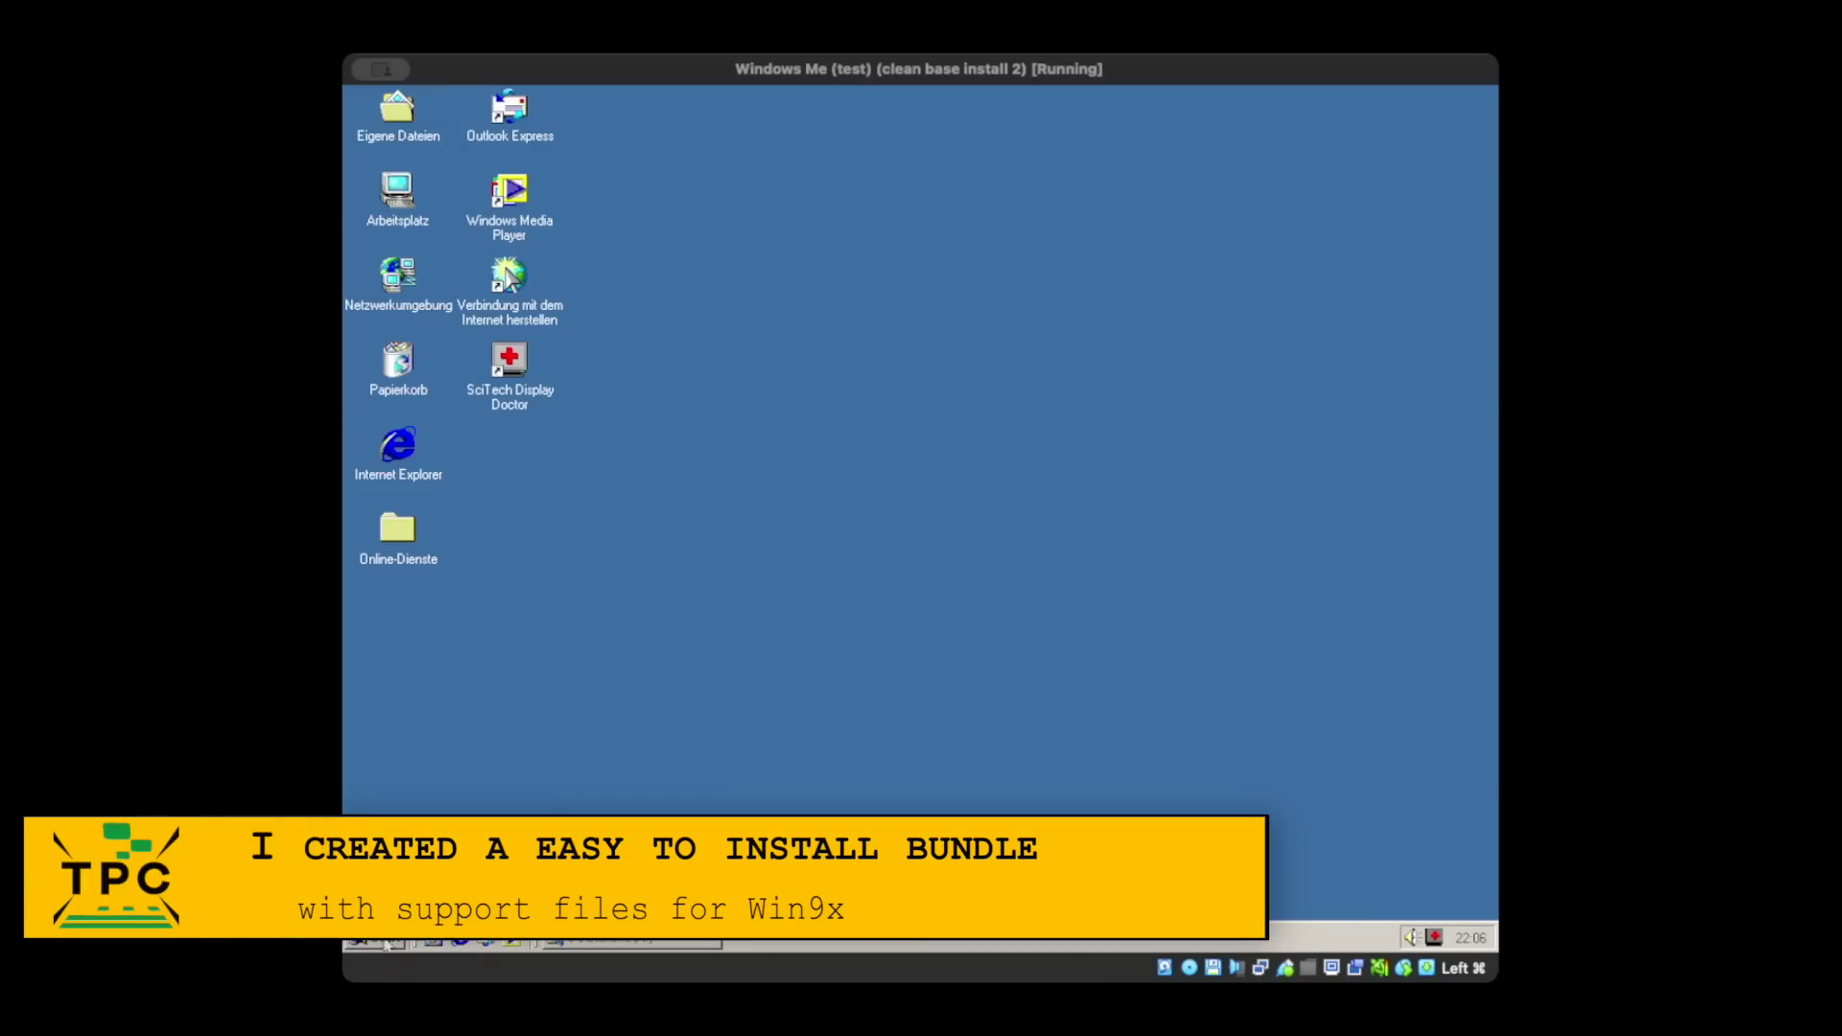
# View the Windows 3.1 Support Readme and browse its Build 328 shortcuts.
pyautogui.click(378, 943)
pyautogui.moveTo(450, 644)
pyautogui.moveTo(636, 726)
pyautogui.click(764, 729)
pyautogui.click(377, 936)
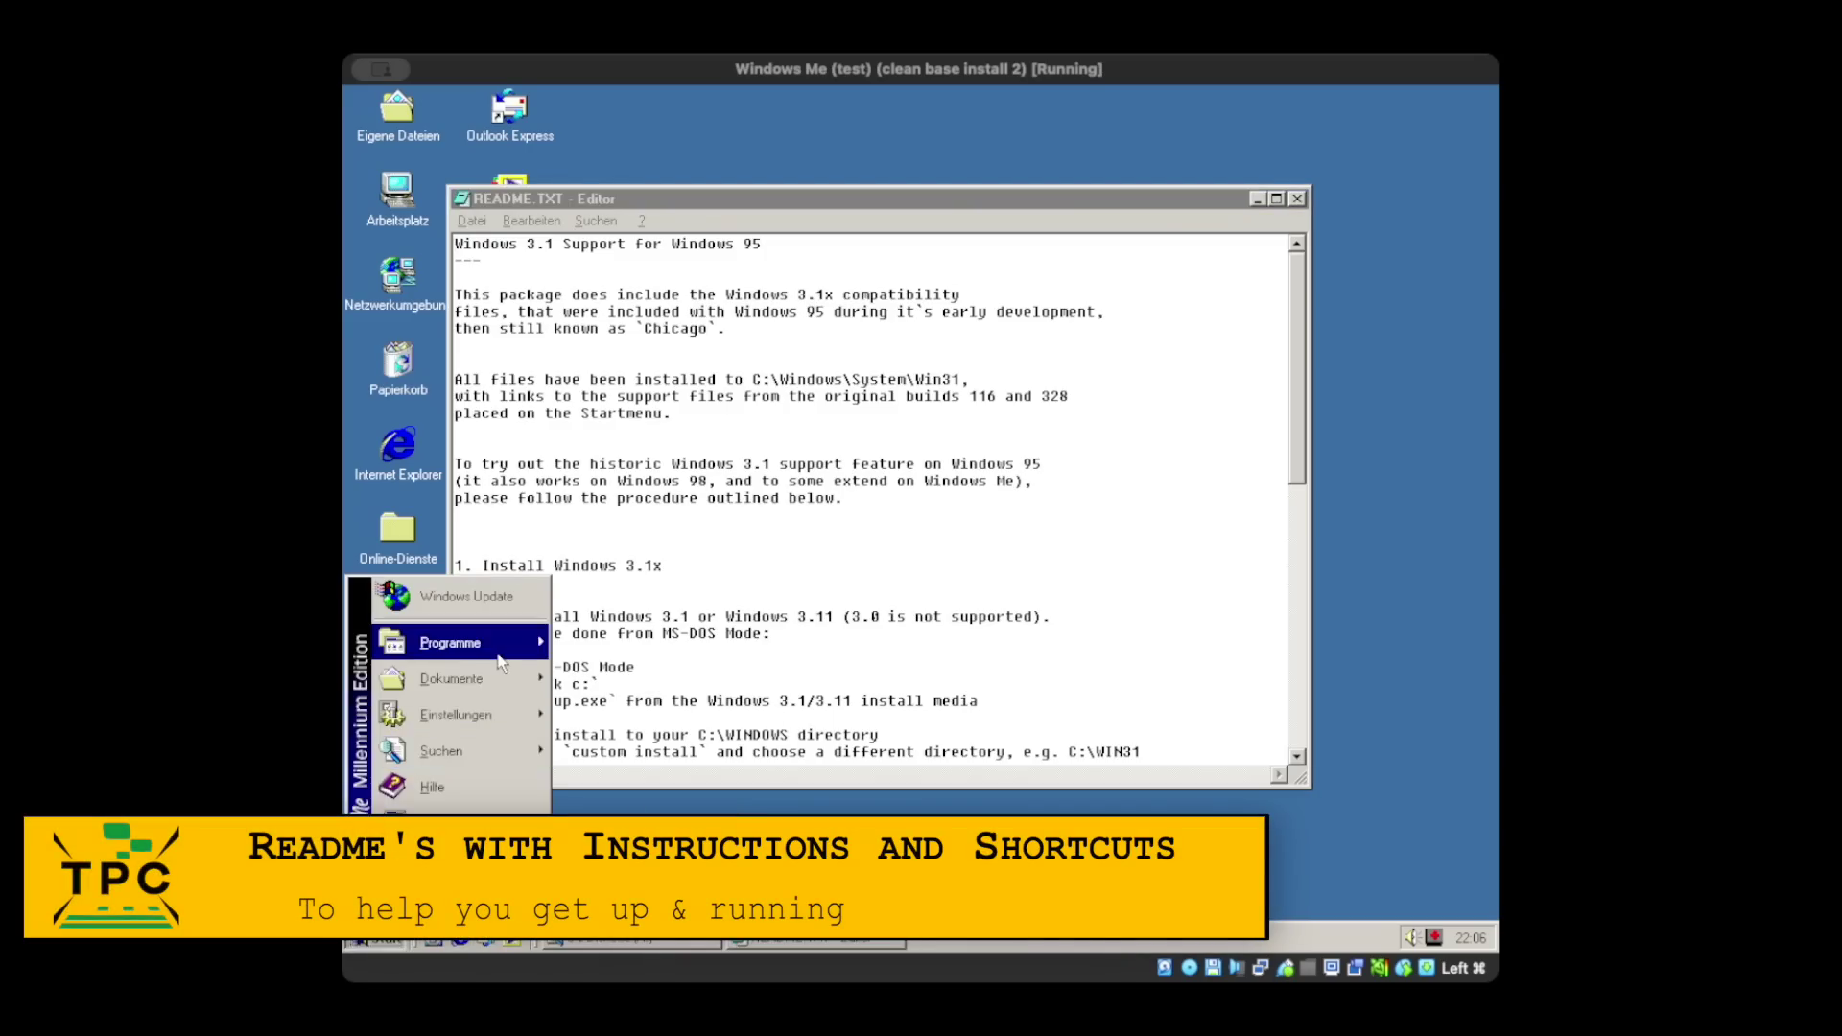
pyautogui.click(880, 775)
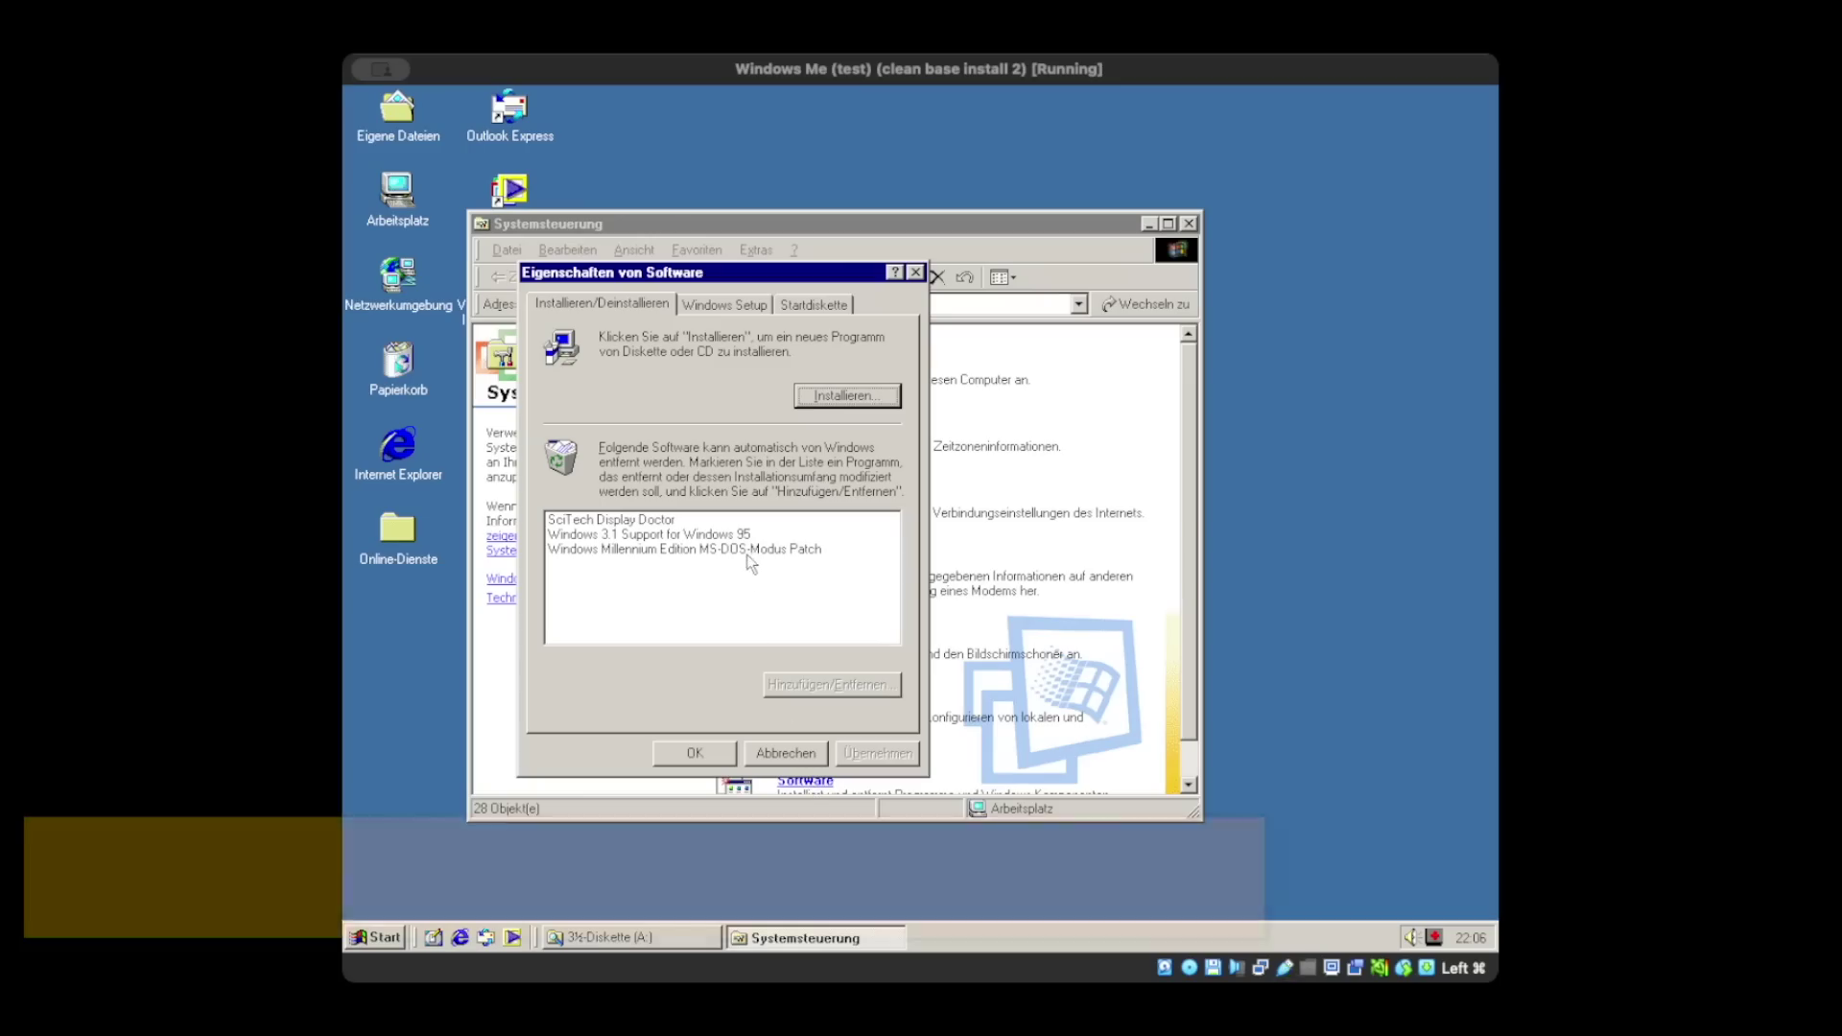
# Remove the Windows 3.1 Support package in Add/Remove Programs, then close Control Panel.
pyautogui.click(752, 535)
pyautogui.click(821, 686)
pyautogui.click(714, 758)
pyautogui.click(1190, 225)
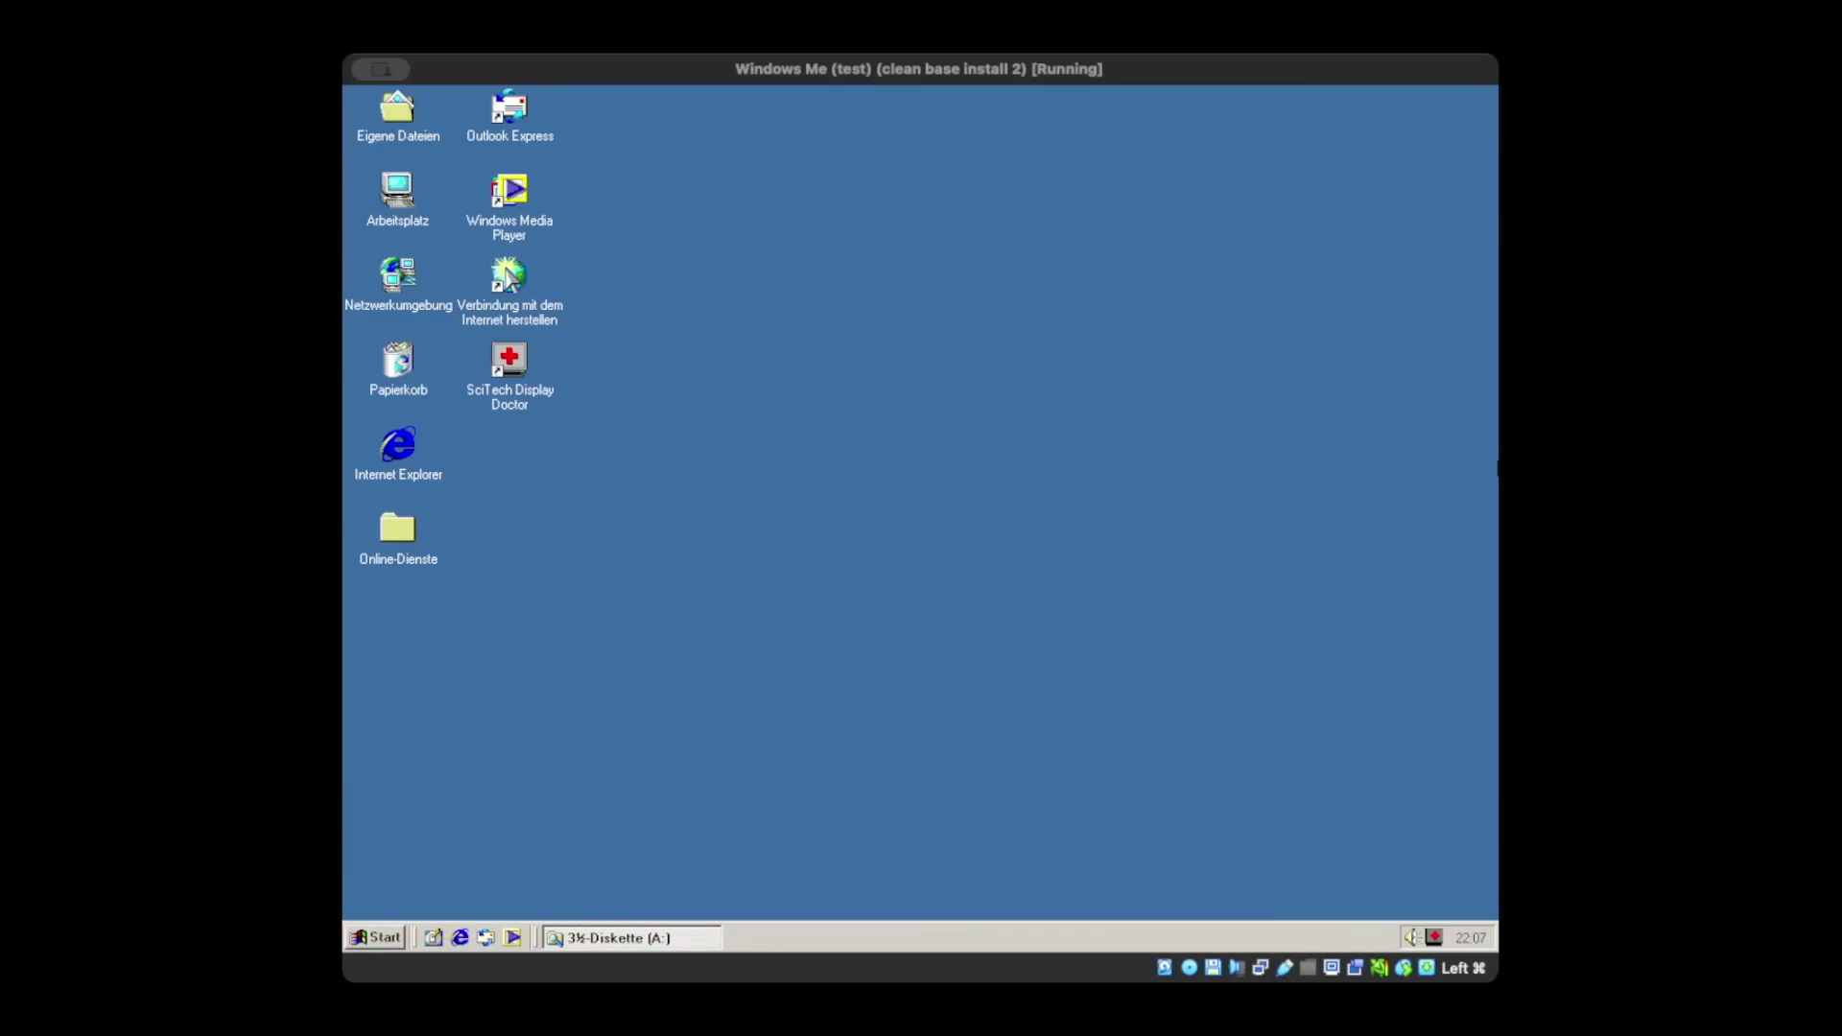